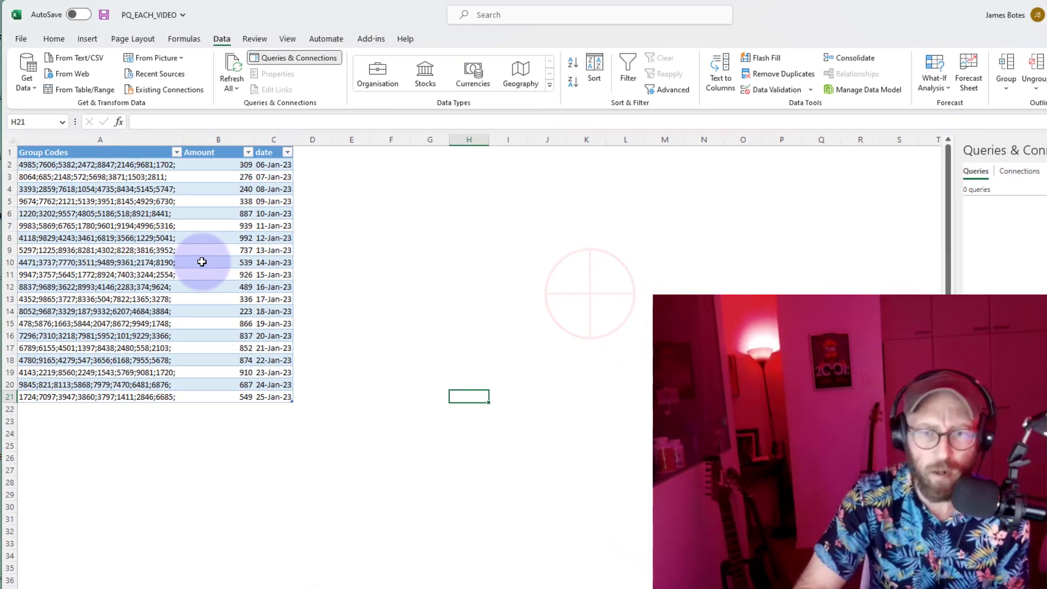
# Load the worksheet table into the Power Query Editor and filter the Amount column to rows greater than 223
pyautogui.click(202, 262)
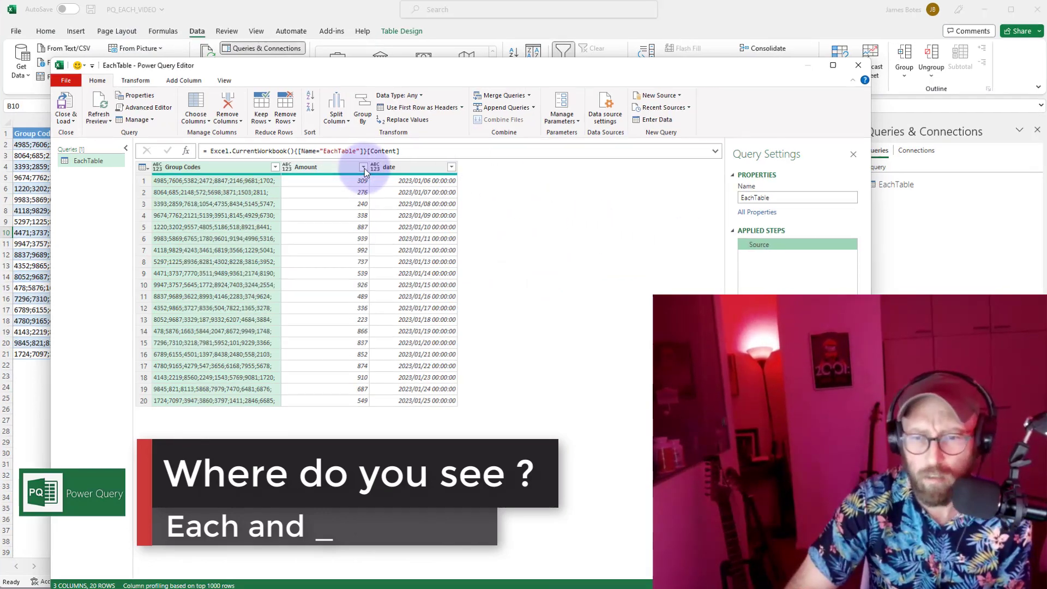
pyautogui.click(362, 169)
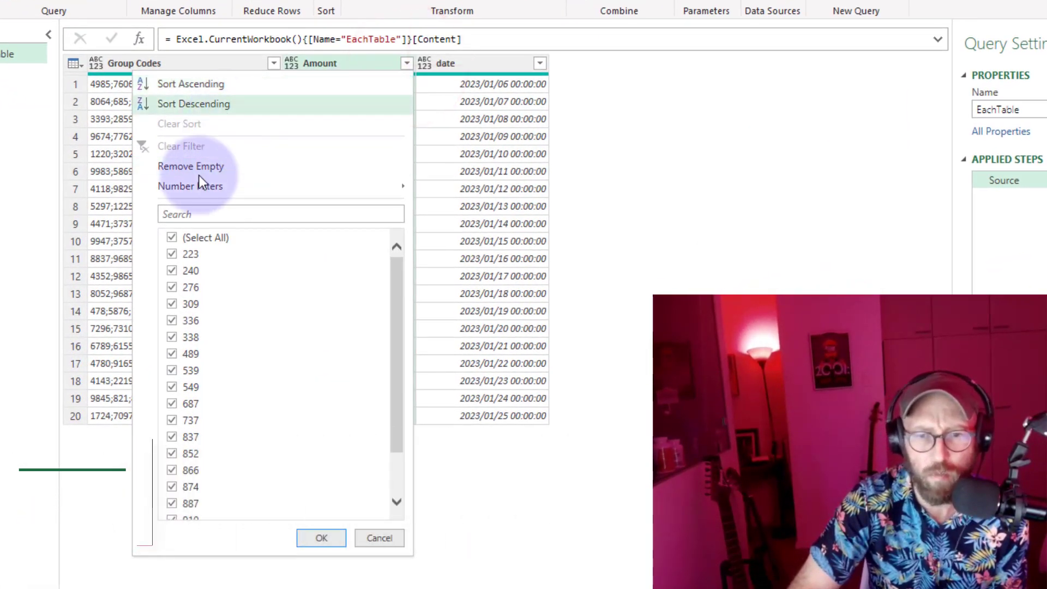
pyautogui.click(208, 187)
pyautogui.click(523, 234)
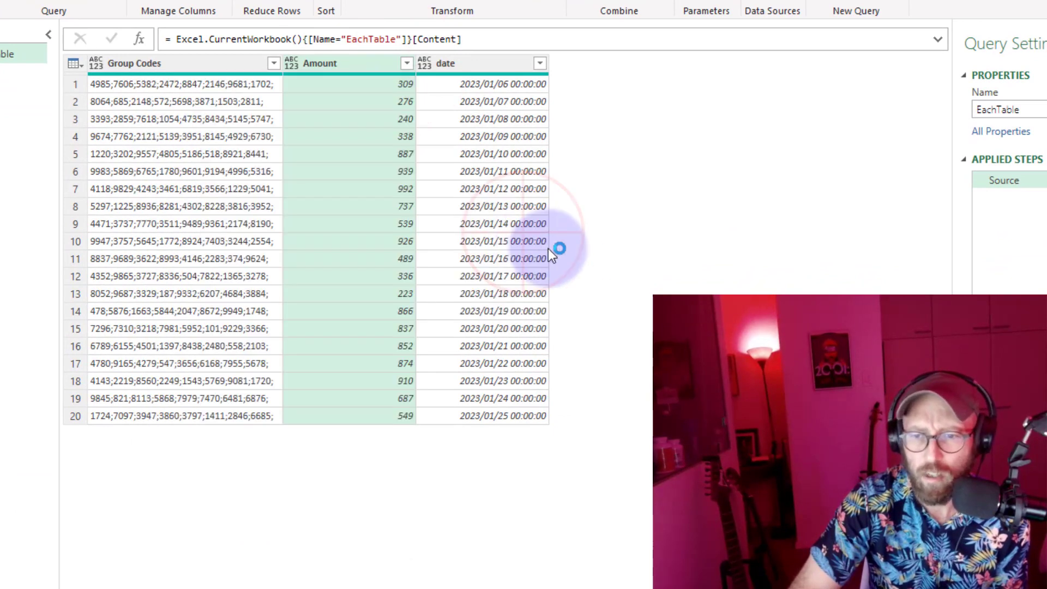
pyautogui.click(769, 361)
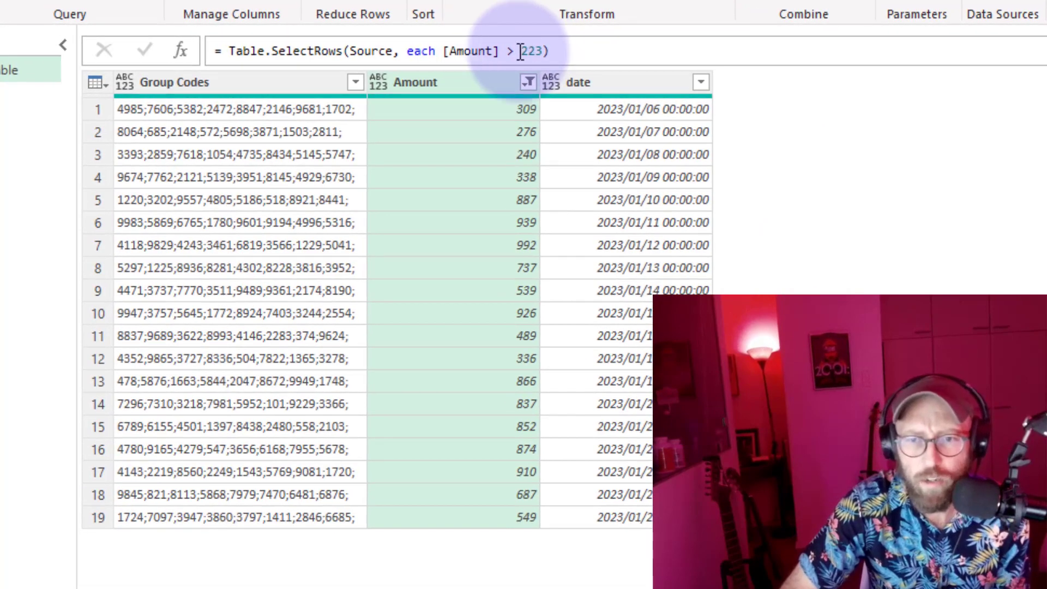
# Examine the each [Amount] > 223 condition in the filter step's formula
pyautogui.click(369, 48)
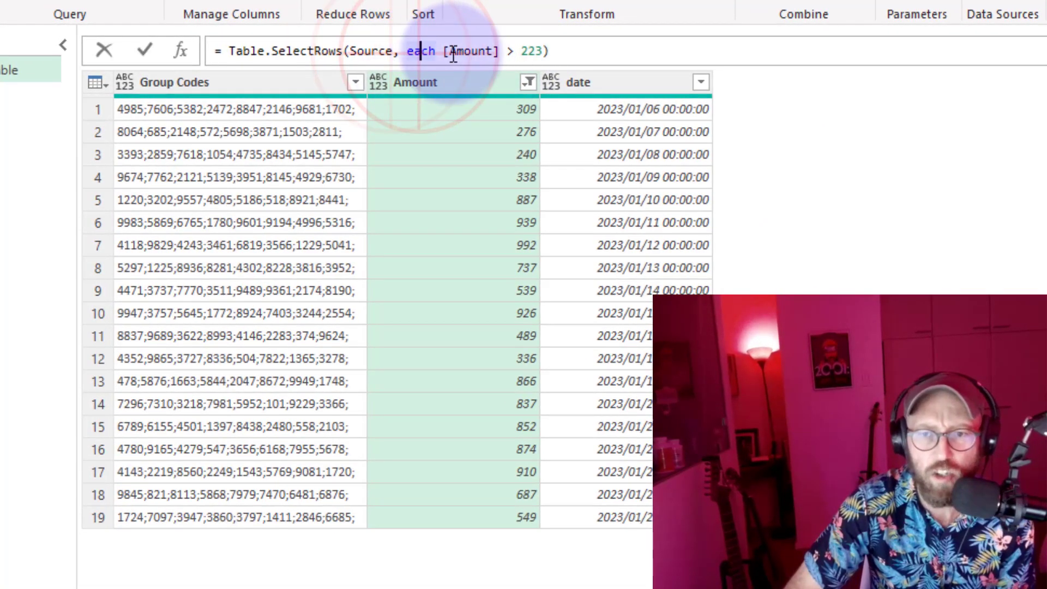
pyautogui.moveTo(551, 51); pyautogui.dragTo(405, 51)
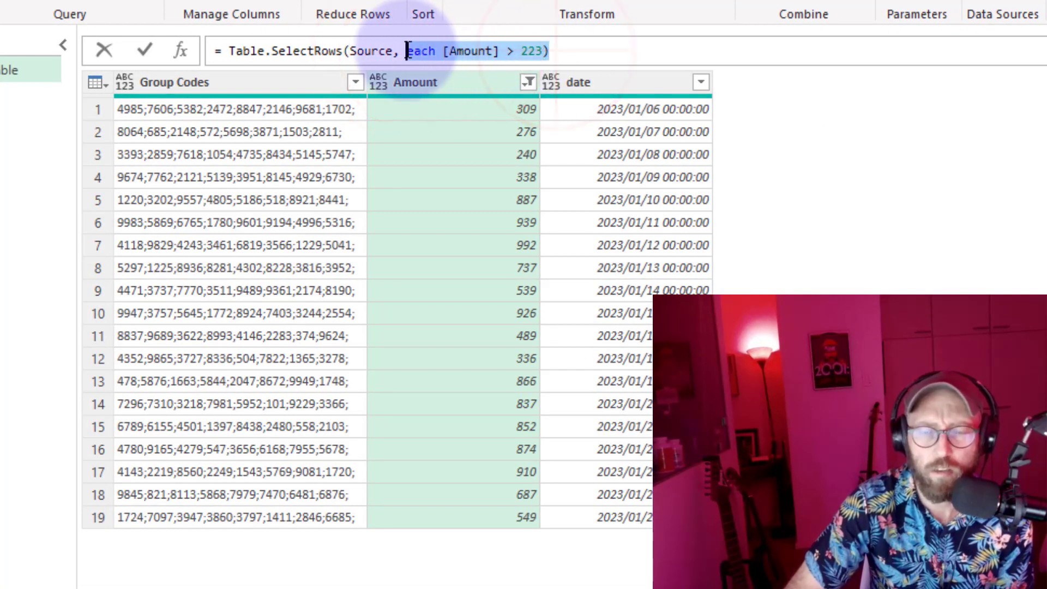
pyautogui.click(444, 51)
pyautogui.doubleClick(416, 51)
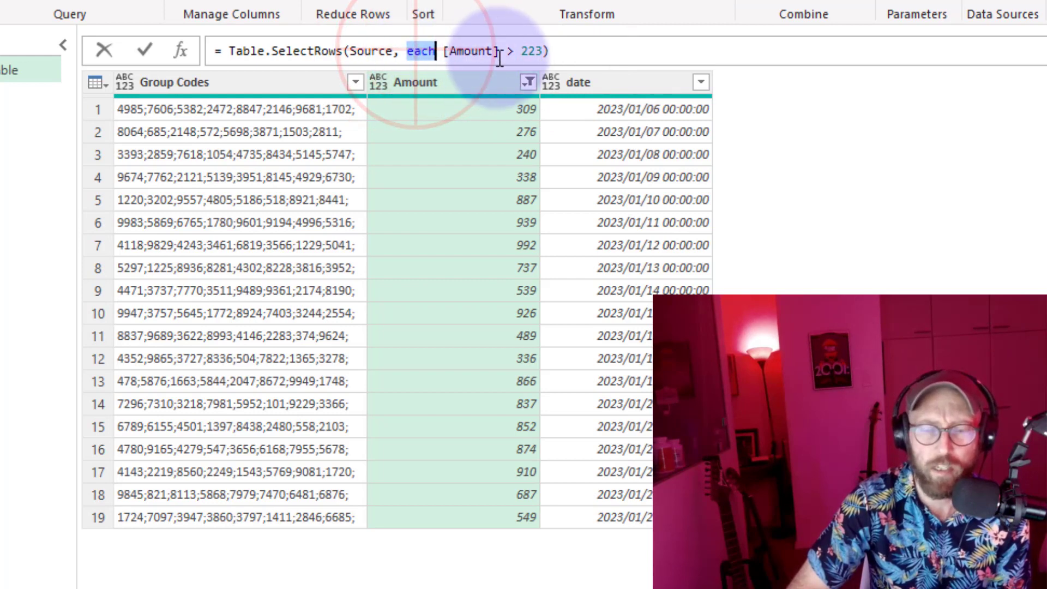
pyautogui.click(545, 51)
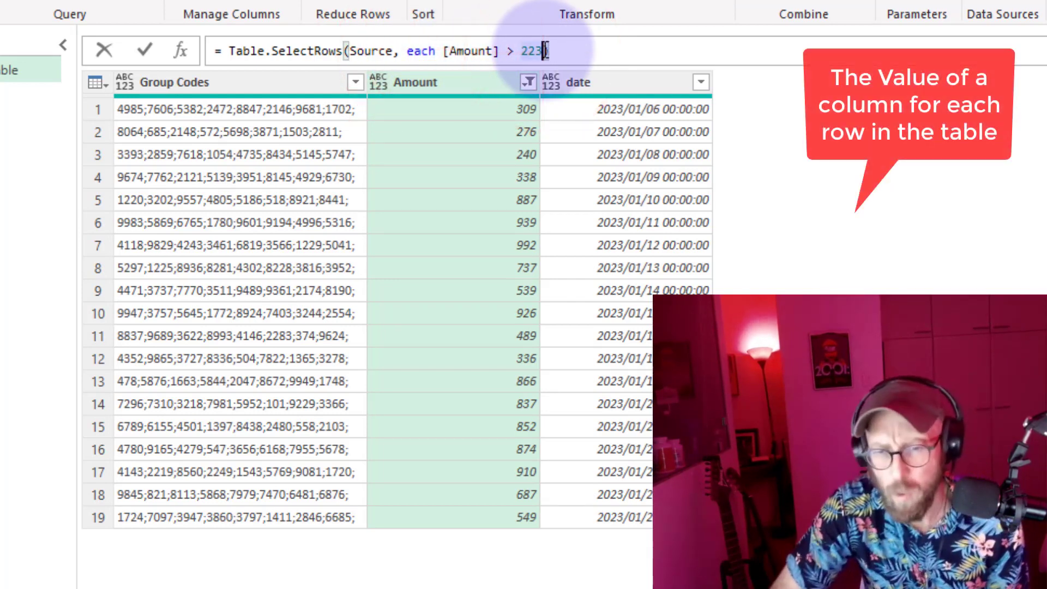
# Add an underscore before [Amount] in the filter formula so the condition reads each _[Amount] > 223
pyautogui.click(445, 52)
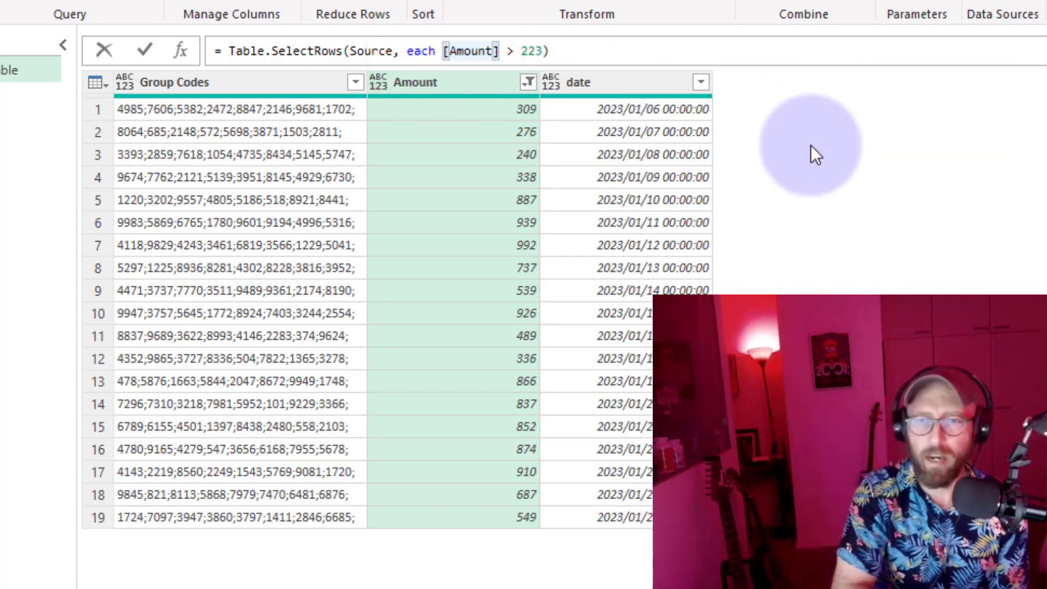
pyautogui.click(614, 57)
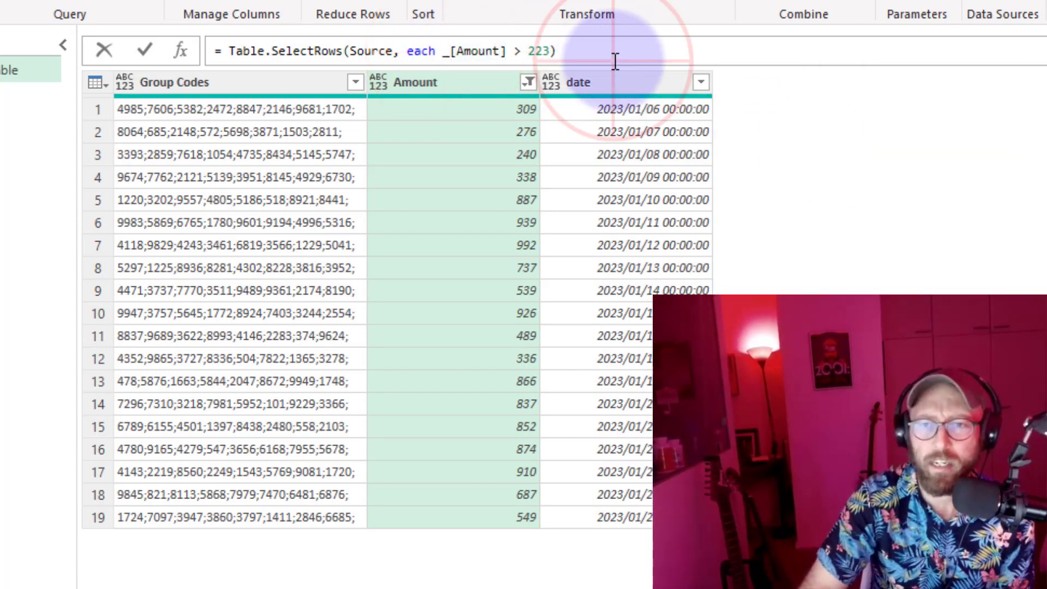
pyautogui.click(615, 61)
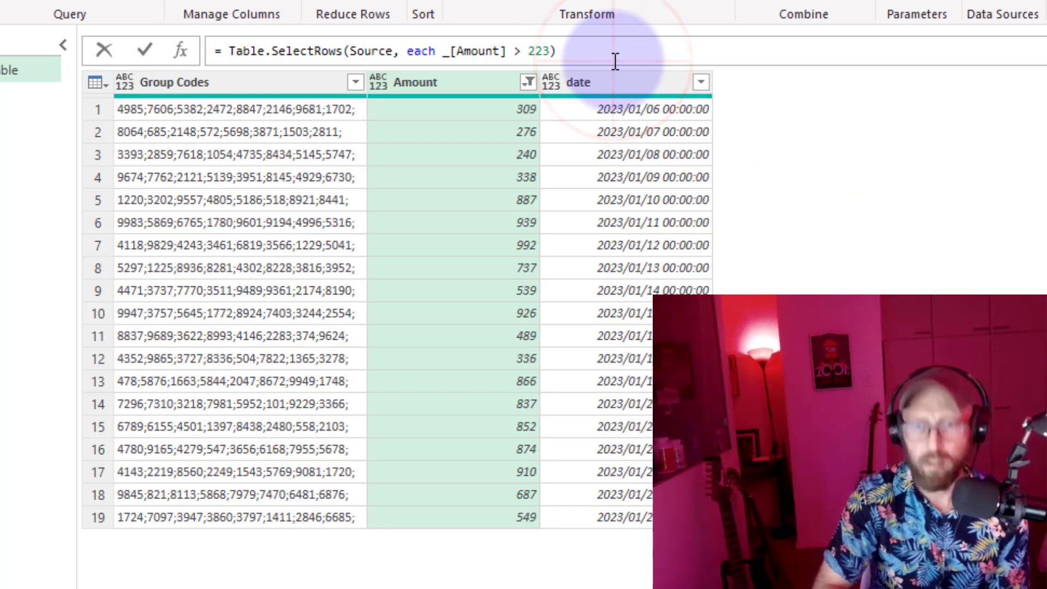
pyautogui.click(596, 54)
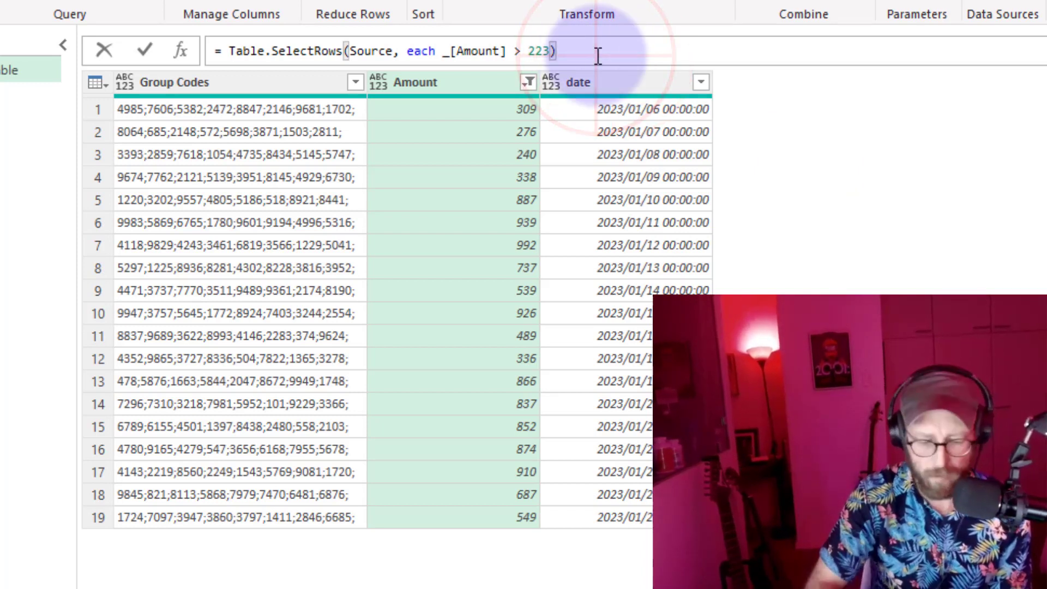
pyautogui.click(449, 53)
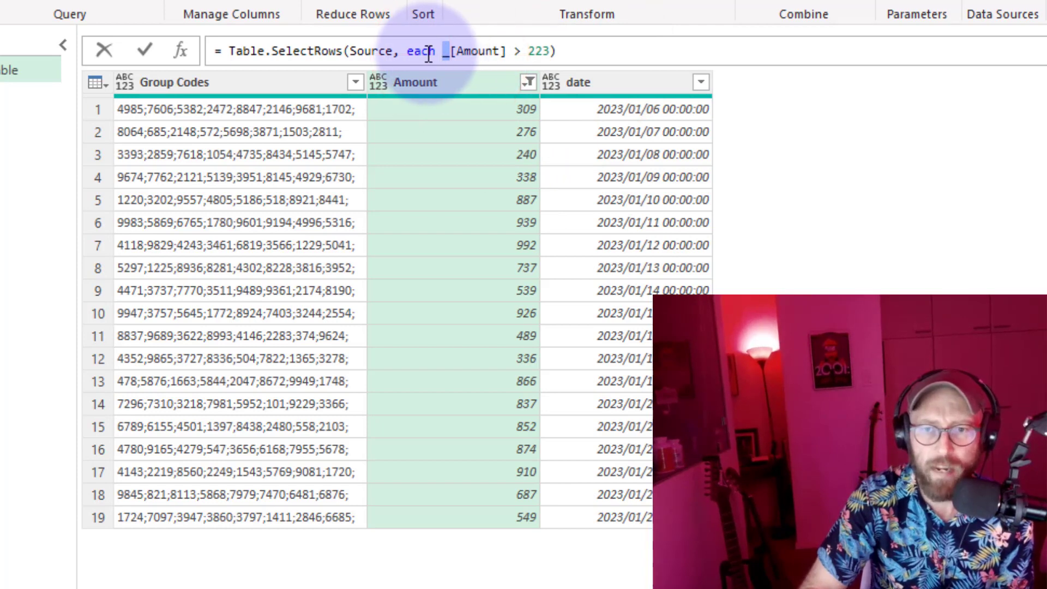
pyautogui.click(450, 53)
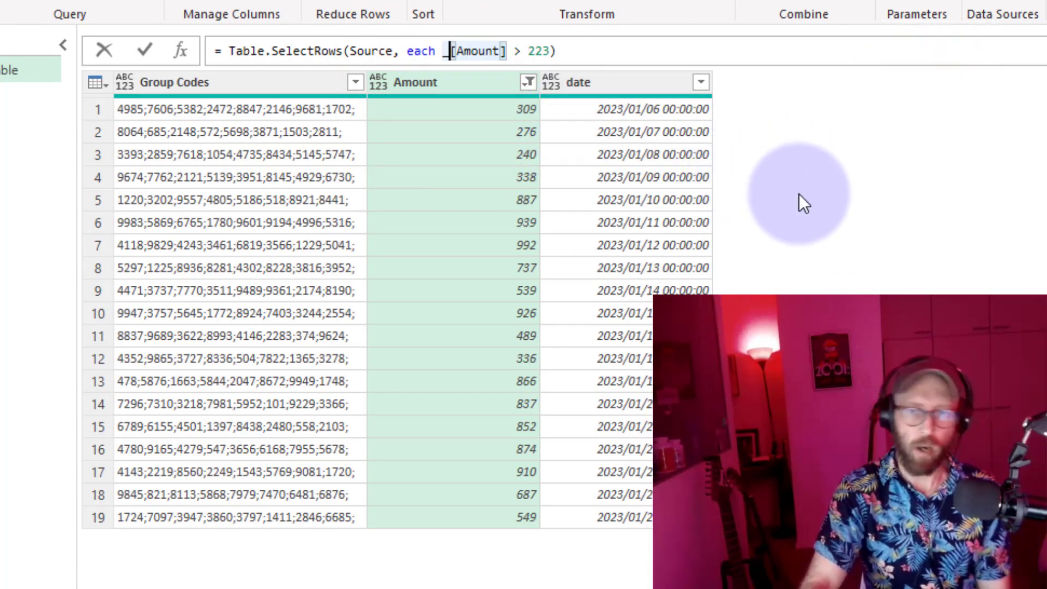
pyautogui.doubleClick(422, 59)
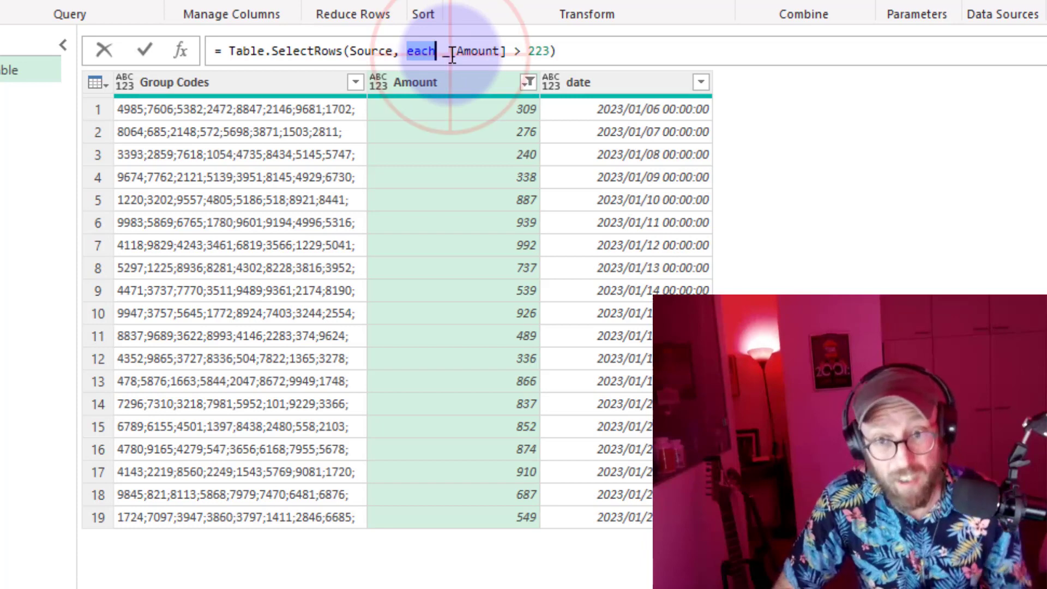
pyautogui.doubleClick(445, 59)
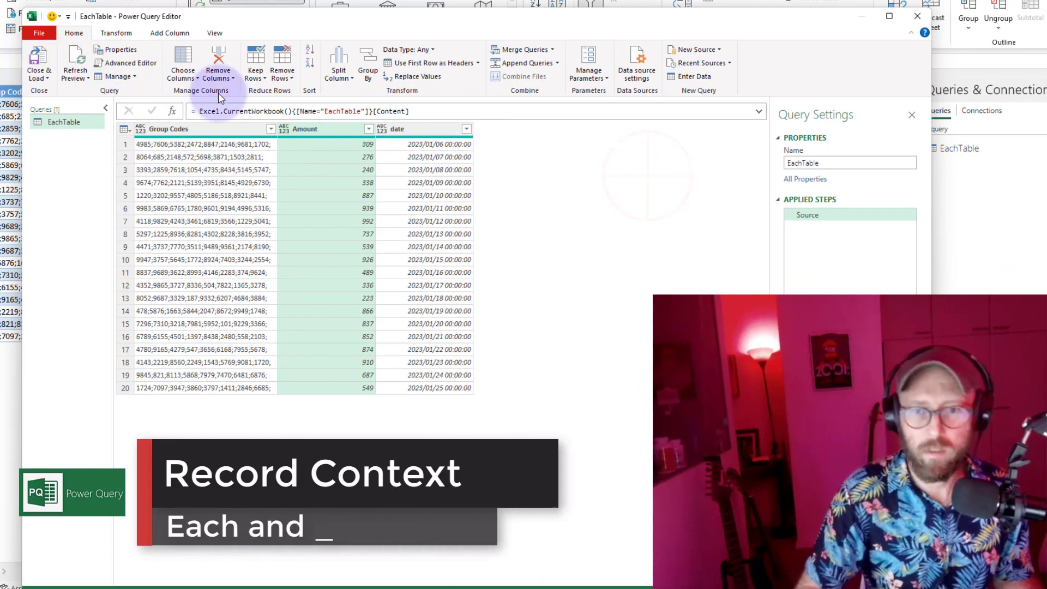
# Insert a step after Source and replace its formula with a Table.AddColumn call taking Source as the table
pyautogui.rightClick(813, 215)
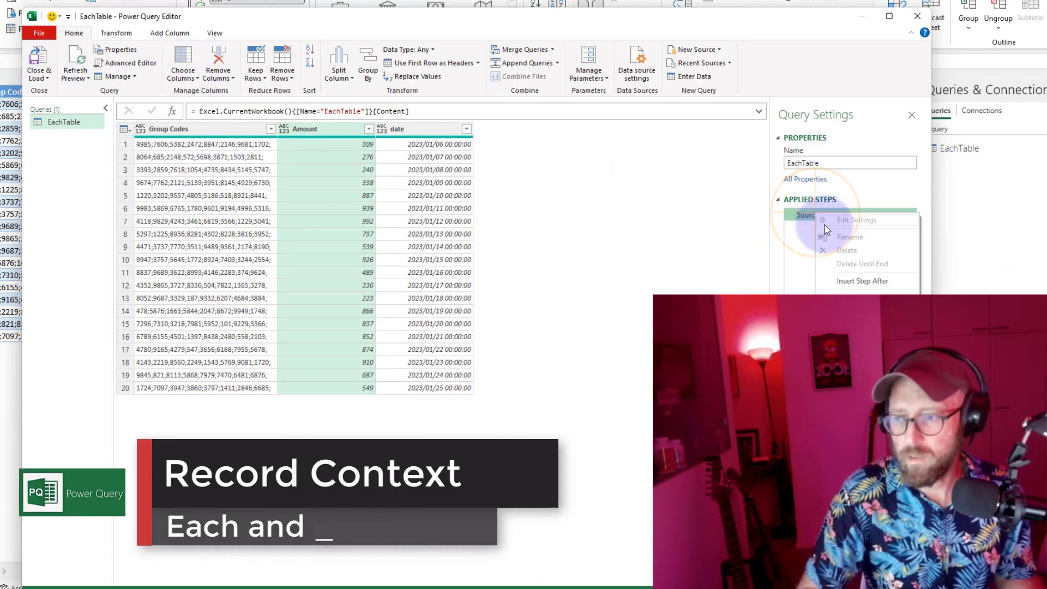
pyautogui.click(863, 278)
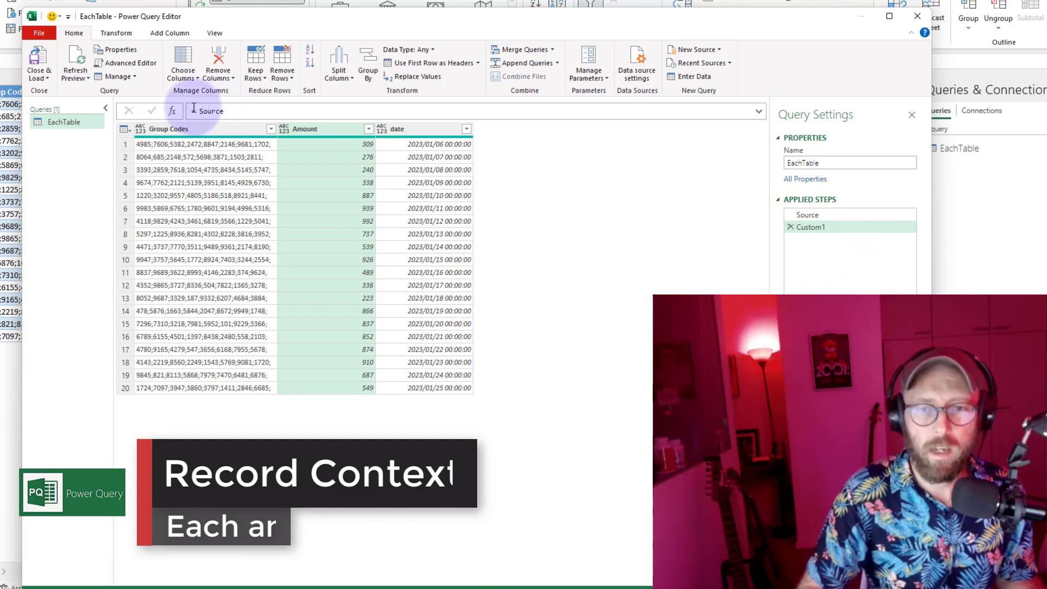
pyautogui.moveTo(234, 110); pyautogui.dragTo(179, 111)
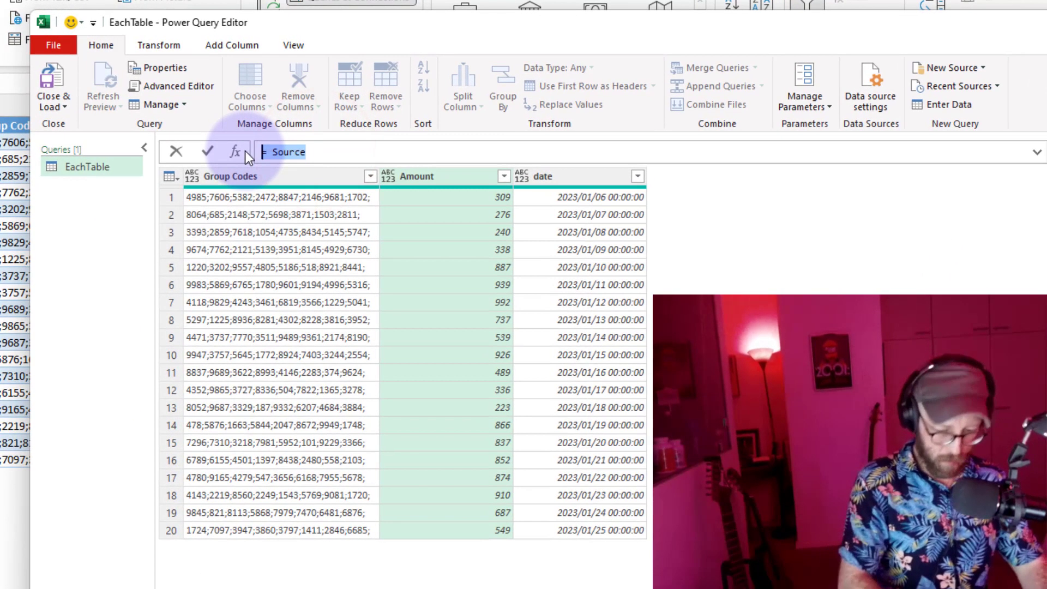
pyautogui.write('=table.a')
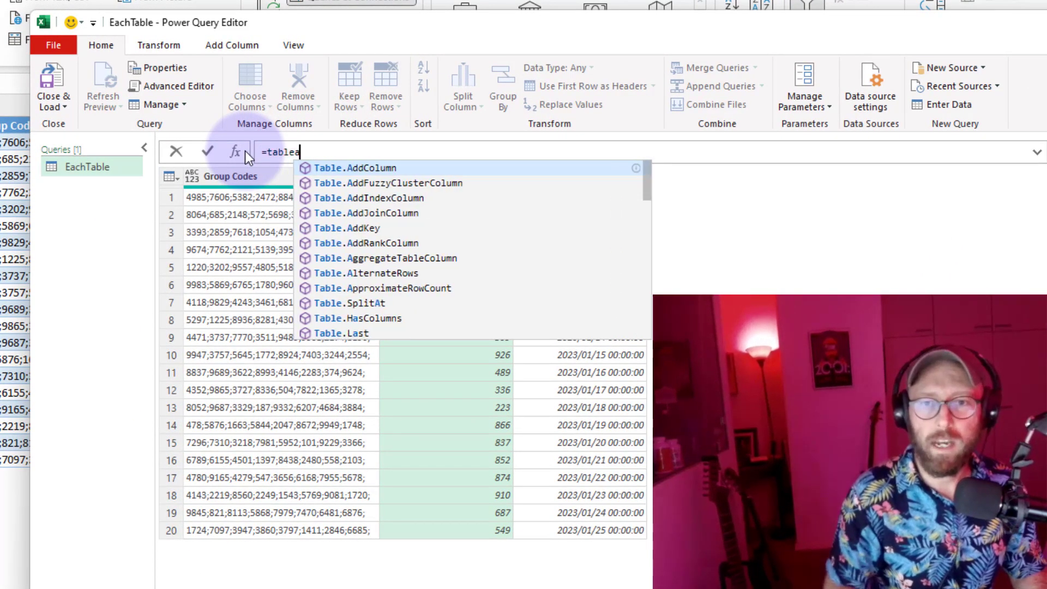
pyautogui.press('Tab')
pyautogui.write('(')
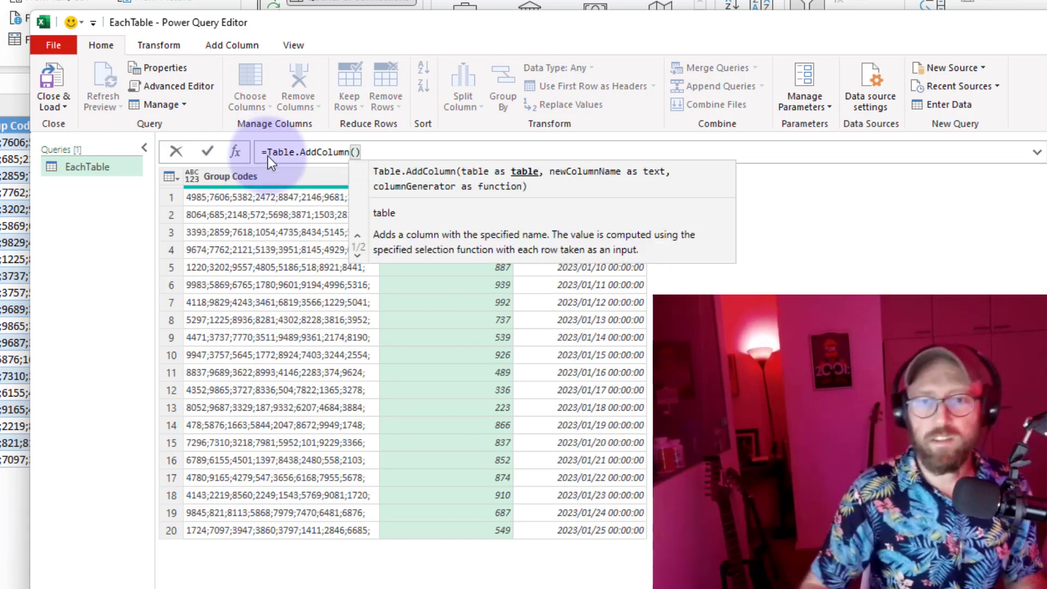
pyautogui.write('Source, ')
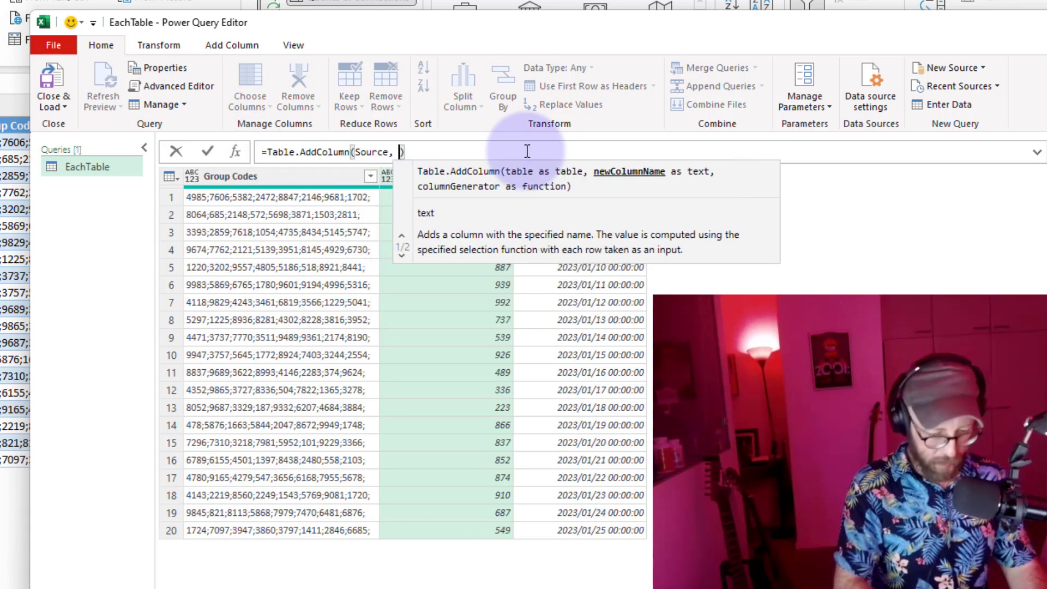
# Complete the Table.AddColumn formula with the column name "Record" and the generator each _, and apply it
pyautogui.write('"Recor')
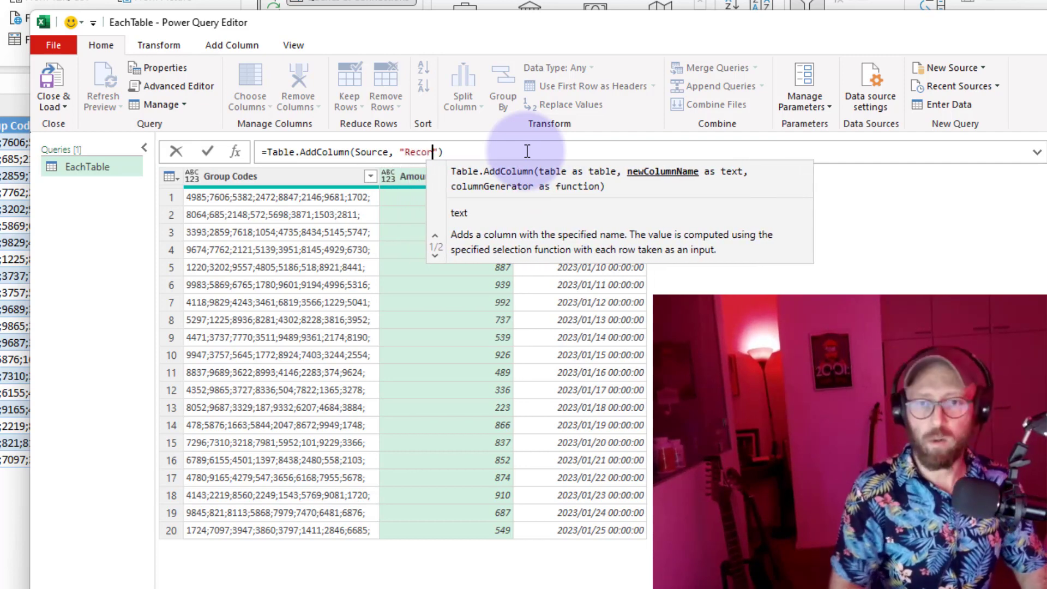
pyautogui.write('d", ')
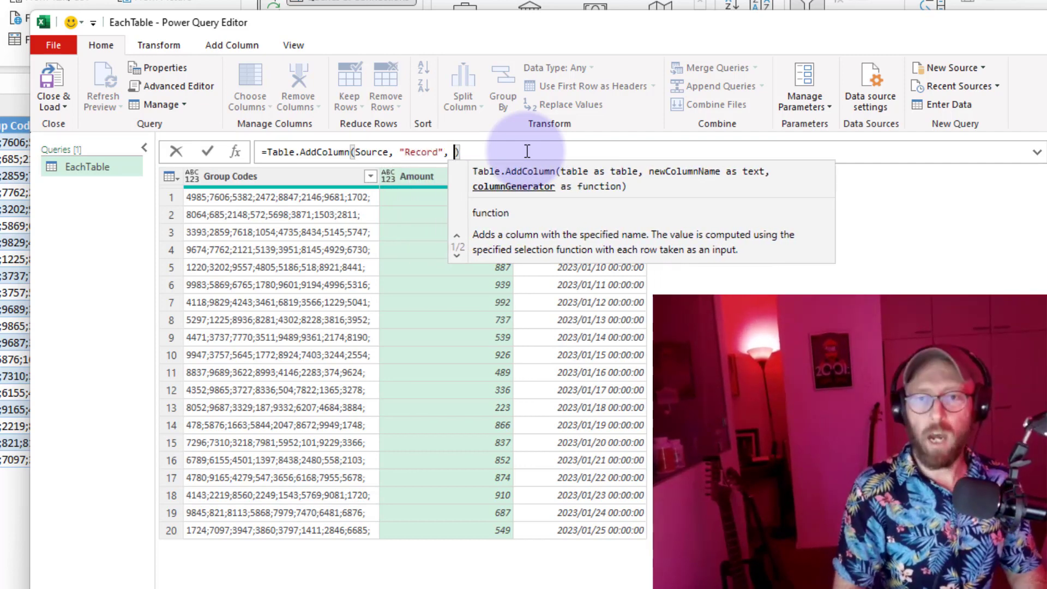
pyautogui.write('each')
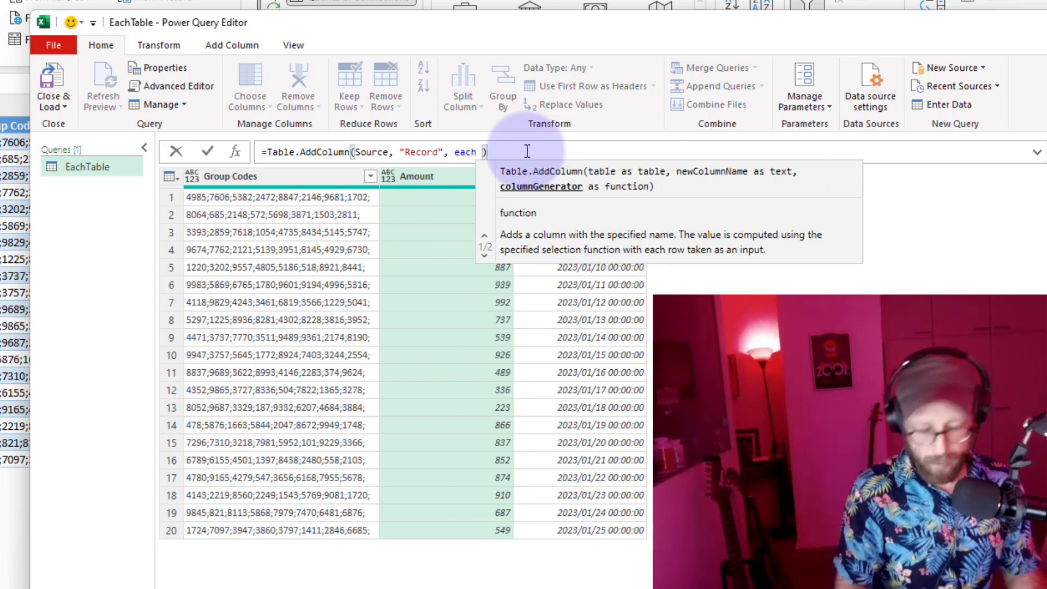
pyautogui.write(' _')
pyautogui.press('Escape')
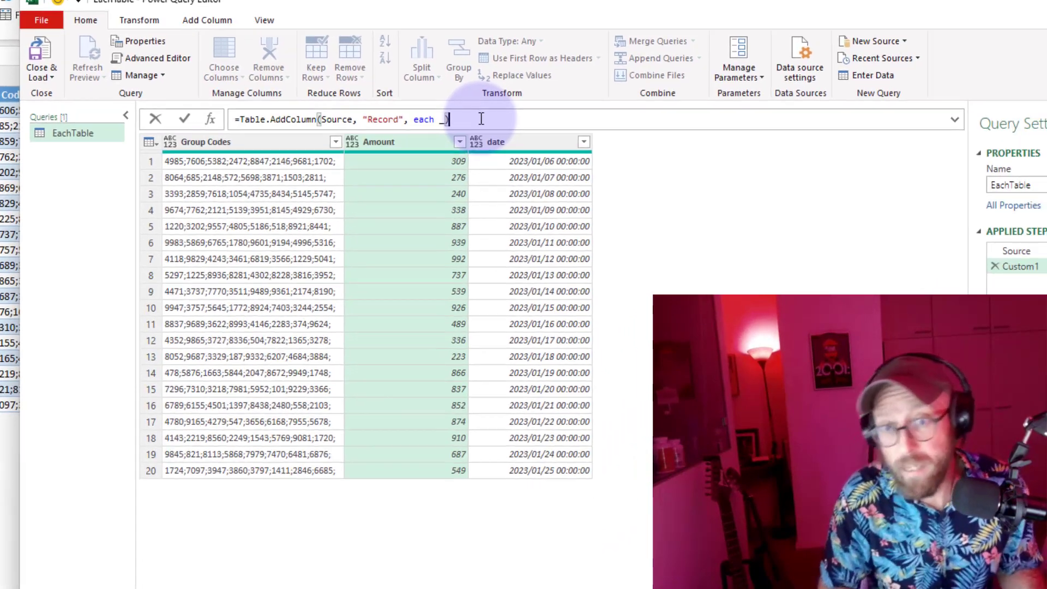
pyautogui.press('Return')
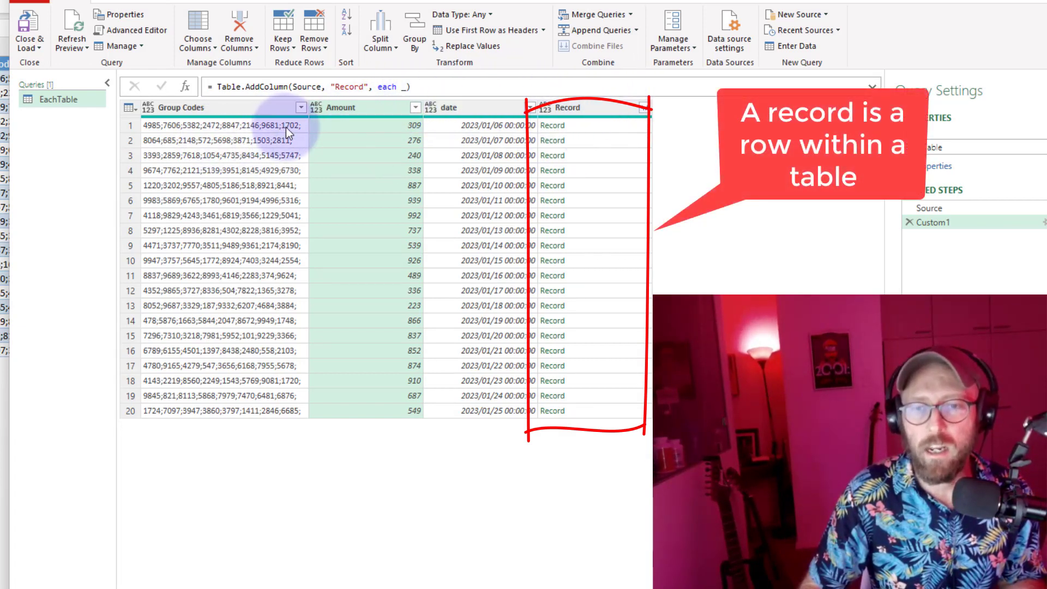
# Preview the contents of several records in the Record column, enlarging the preview area, to compare them with their table rows
pyautogui.click(608, 126)
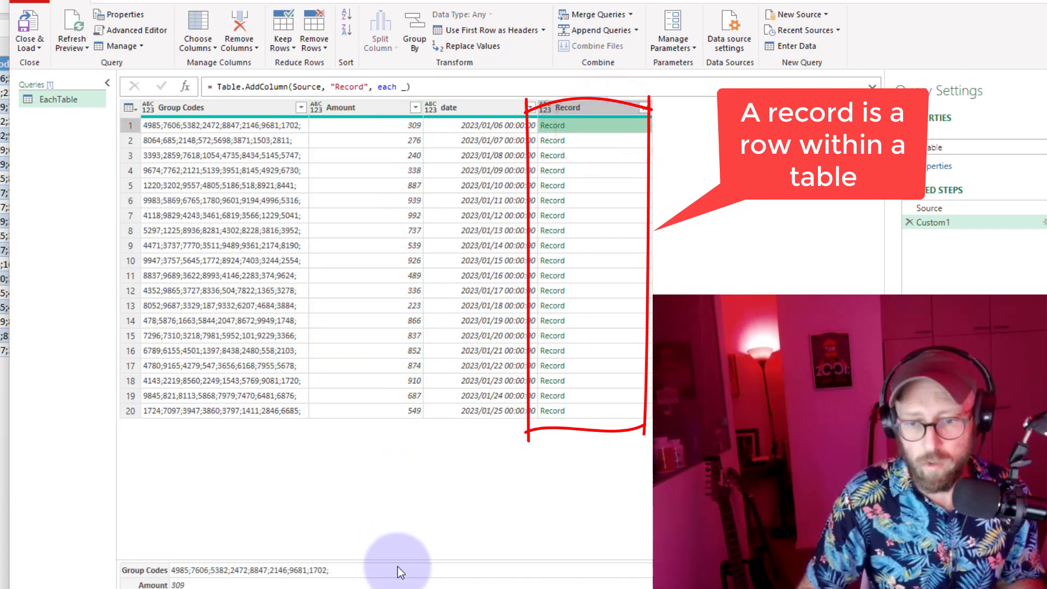
pyautogui.moveTo(398, 561); pyautogui.dragTo(416, 444)
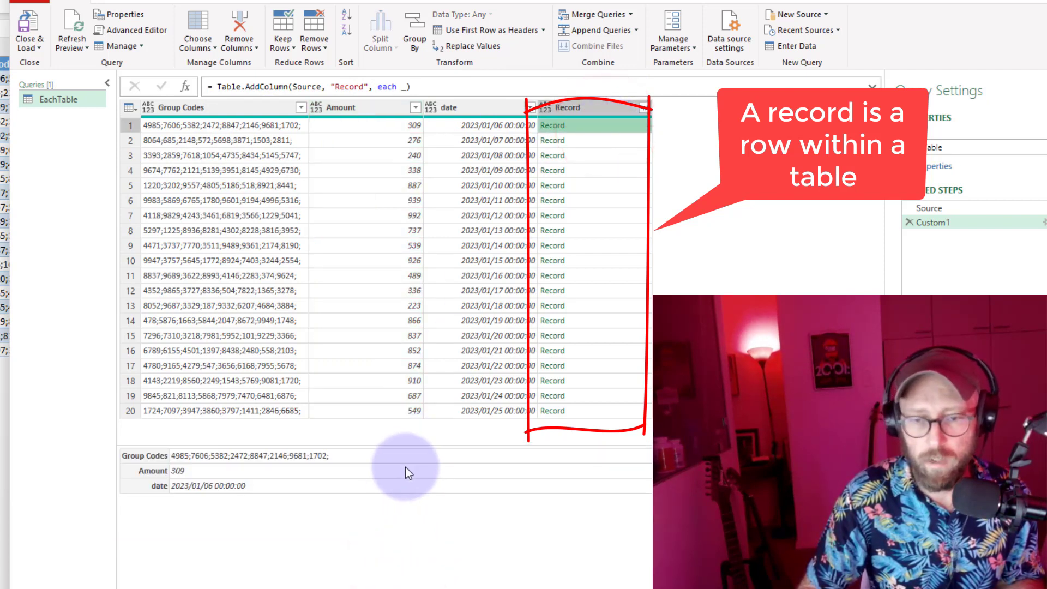
pyautogui.click(611, 125)
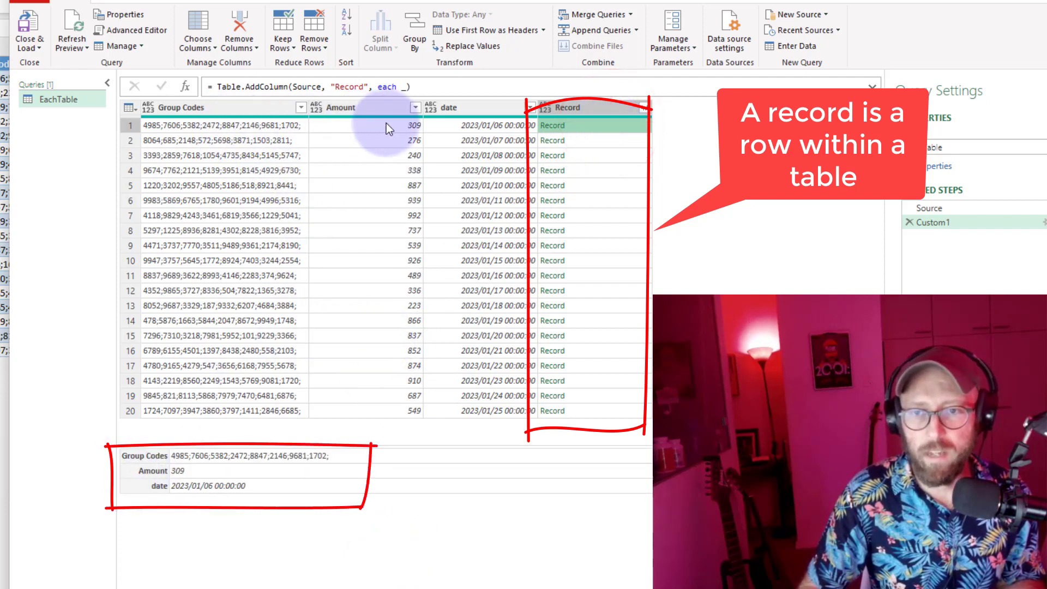
pyautogui.click(596, 140)
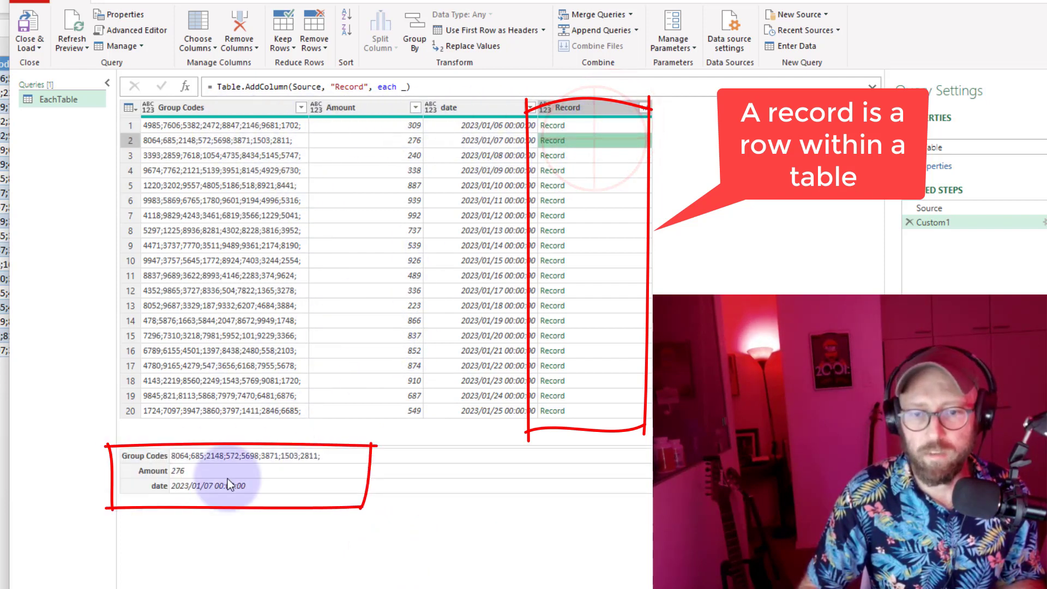
pyautogui.click(618, 157)
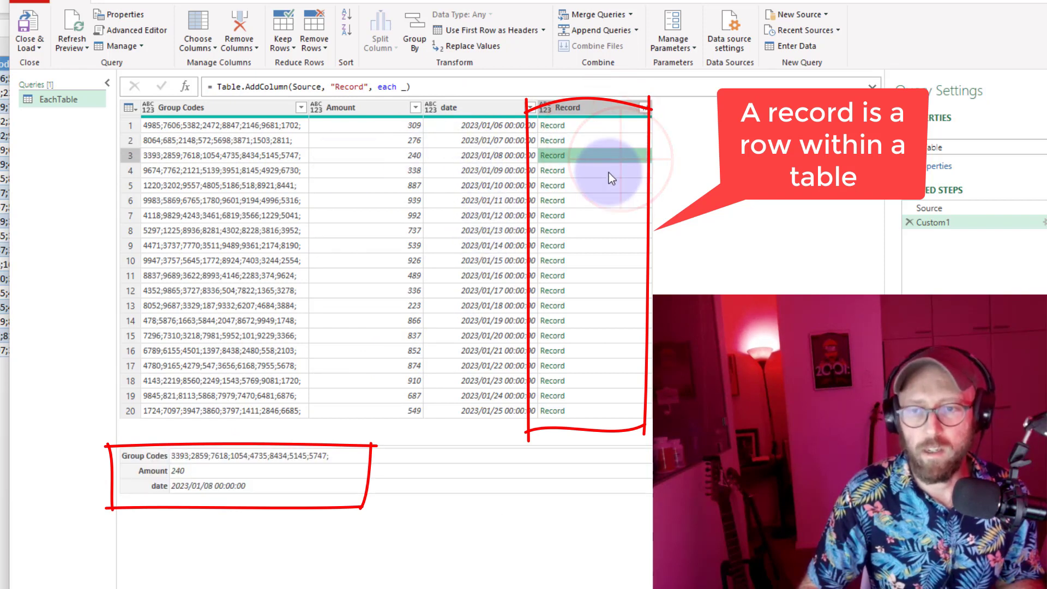
pyautogui.click(605, 174)
pyautogui.click(595, 215)
pyautogui.click(583, 275)
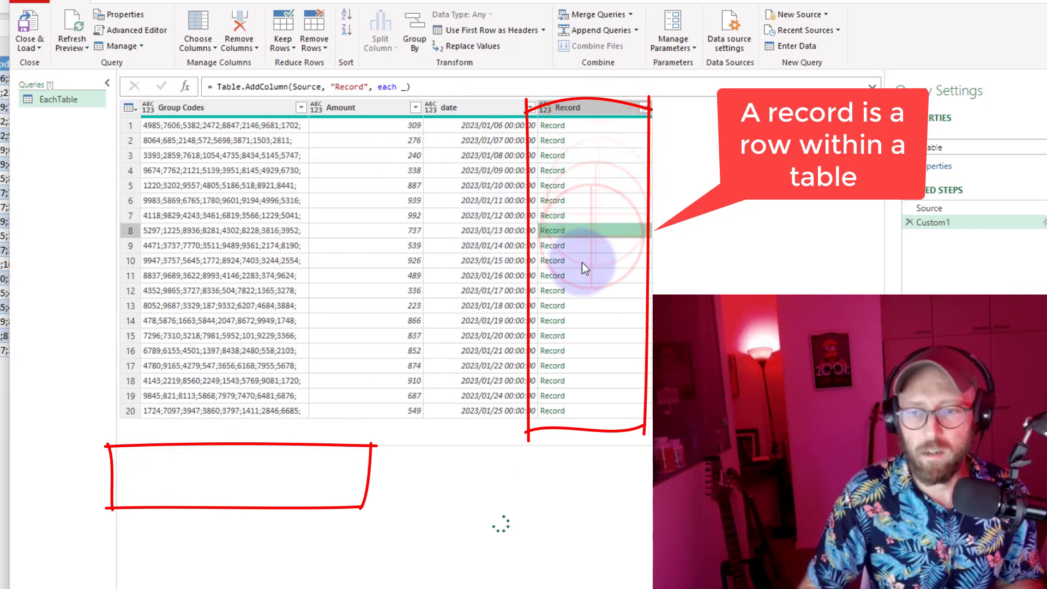
pyautogui.click(584, 306)
pyautogui.click(582, 369)
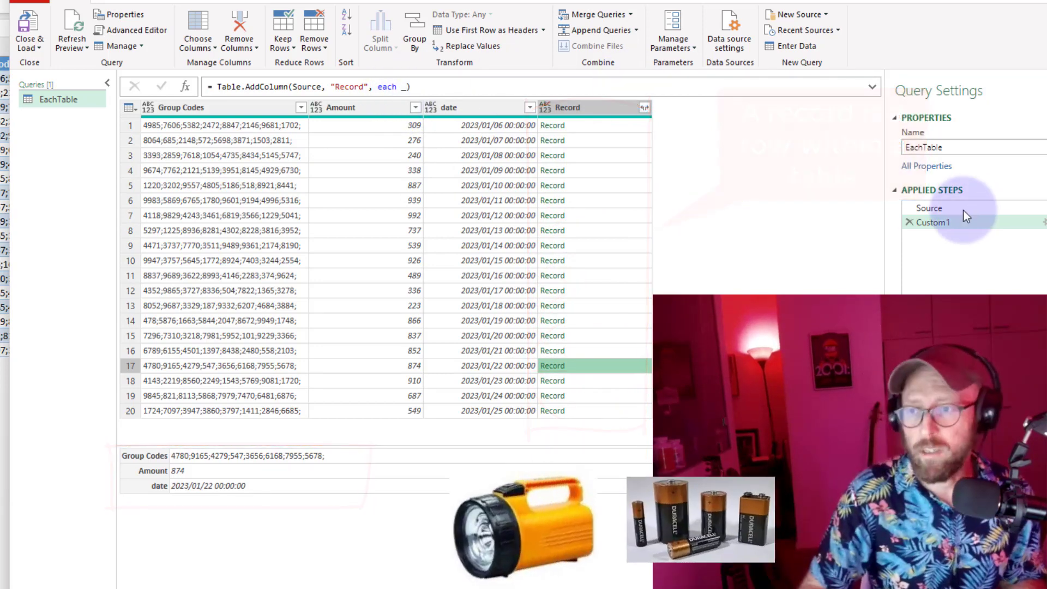
# Rename the Custom1 step as RecordContext
pyautogui.click(976, 221)
pyautogui.press('F2')
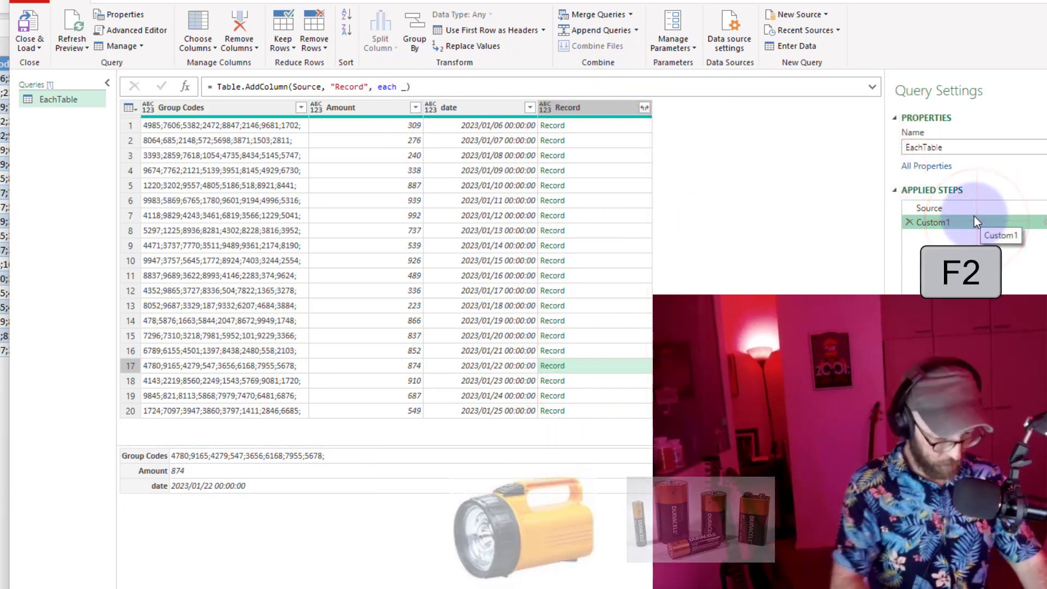
pyautogui.write('RecordContext')
pyautogui.press('Return')
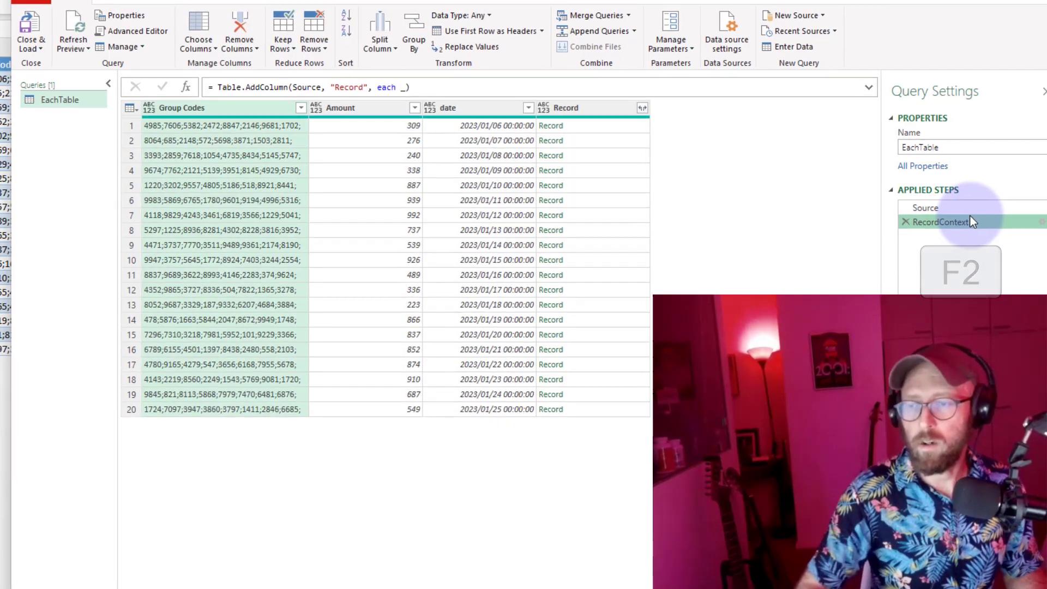
# Insert a step after RecordContext and set its formula to =Source
pyautogui.rightClick(957, 223)
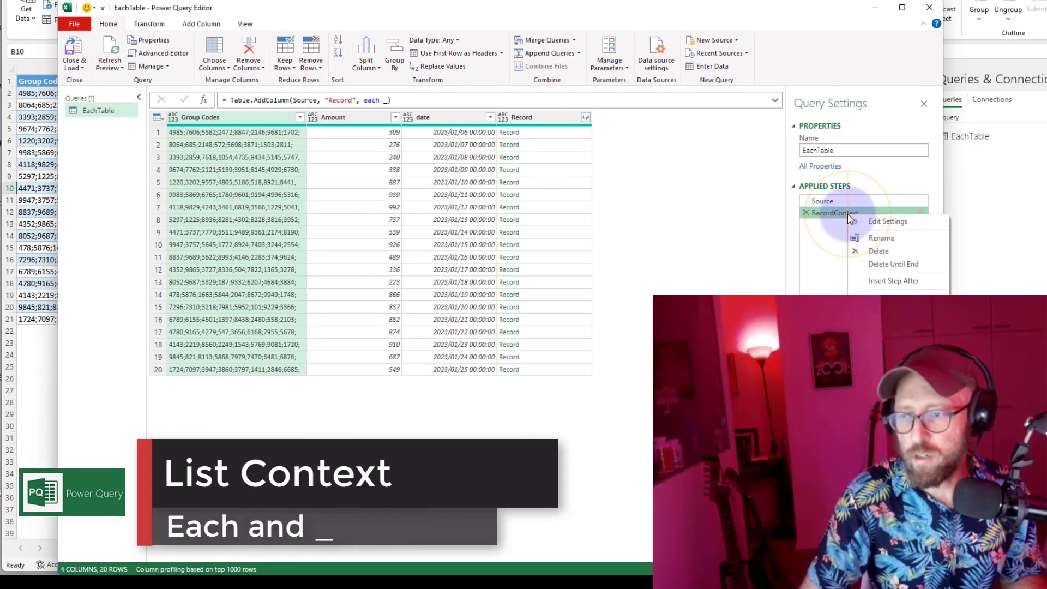
pyautogui.click(882, 279)
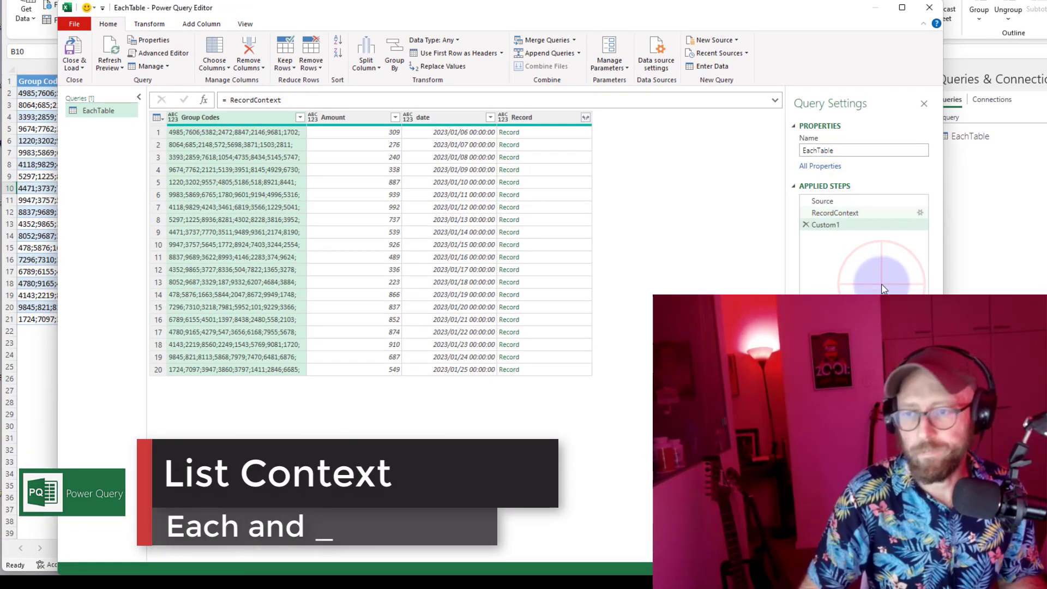
pyautogui.doubleClick(285, 103)
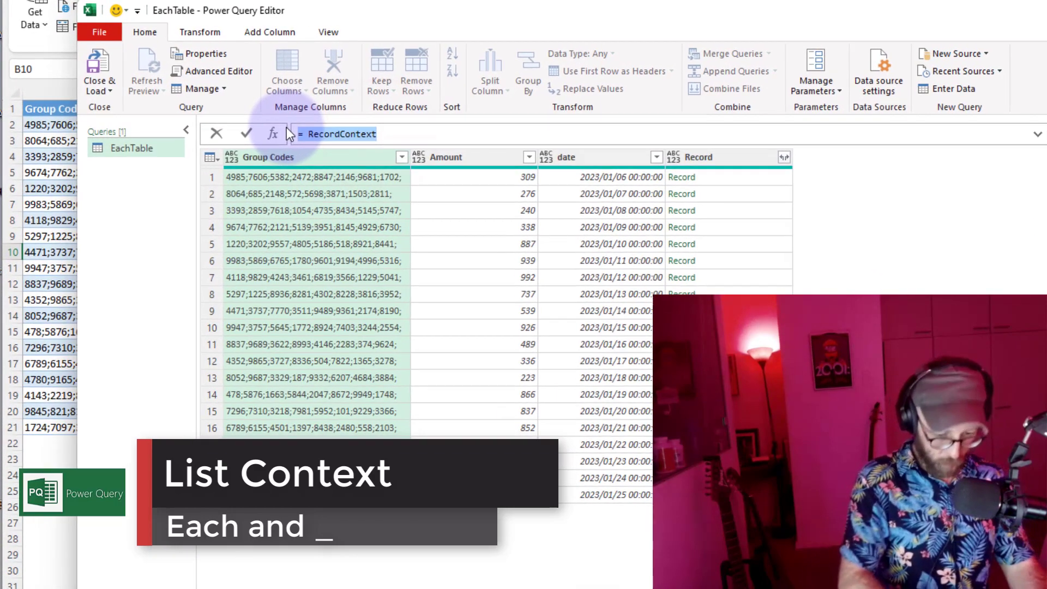
pyautogui.press('BackSpace')
pyautogui.write('Source')
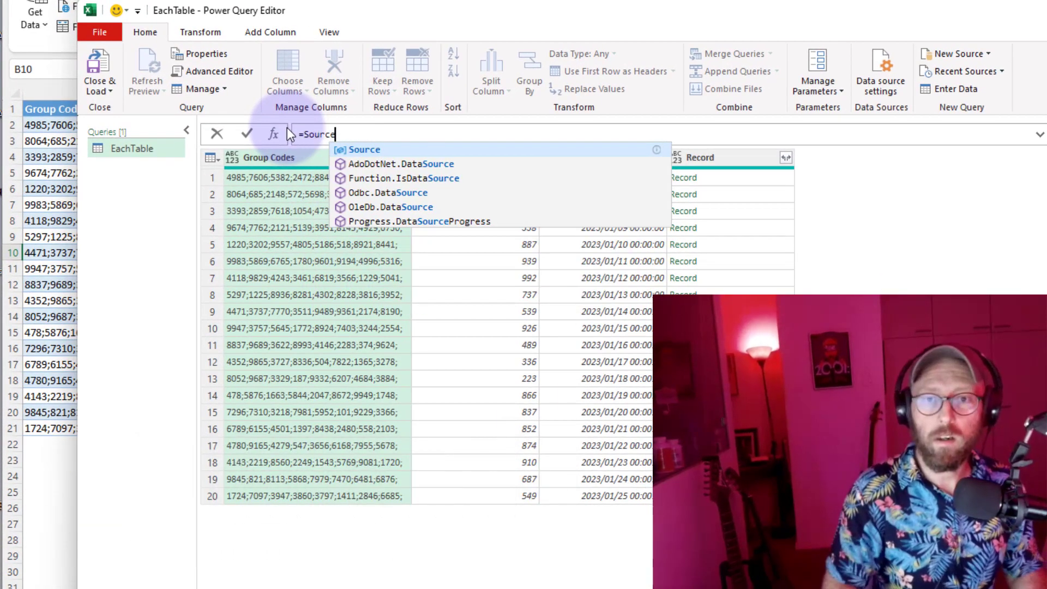
pyautogui.press('Return')
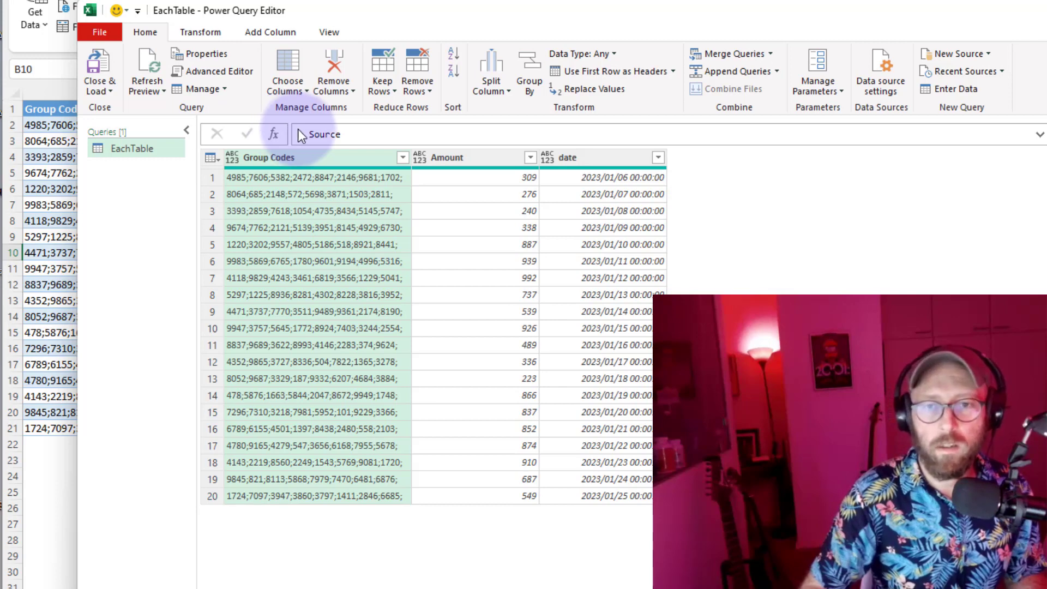
# Wrap Source in a Table.AddColumn call and give the new column the name "ListCol"
pyautogui.click(306, 133)
pyautogui.write('Table.AddColumn')
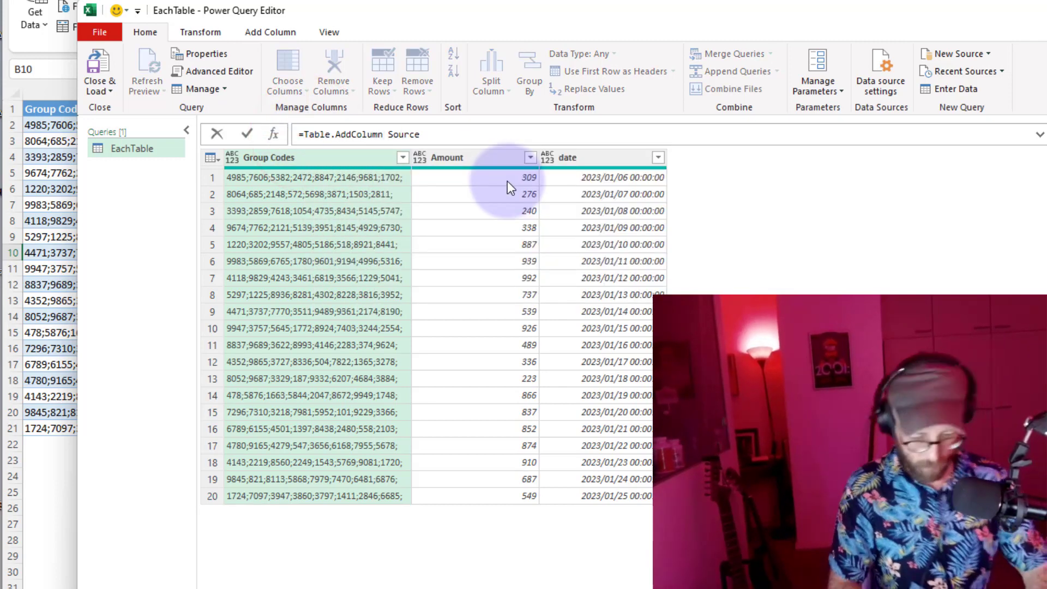
pyautogui.write('(')
pyautogui.press('Delete')
pyautogui.press('End')
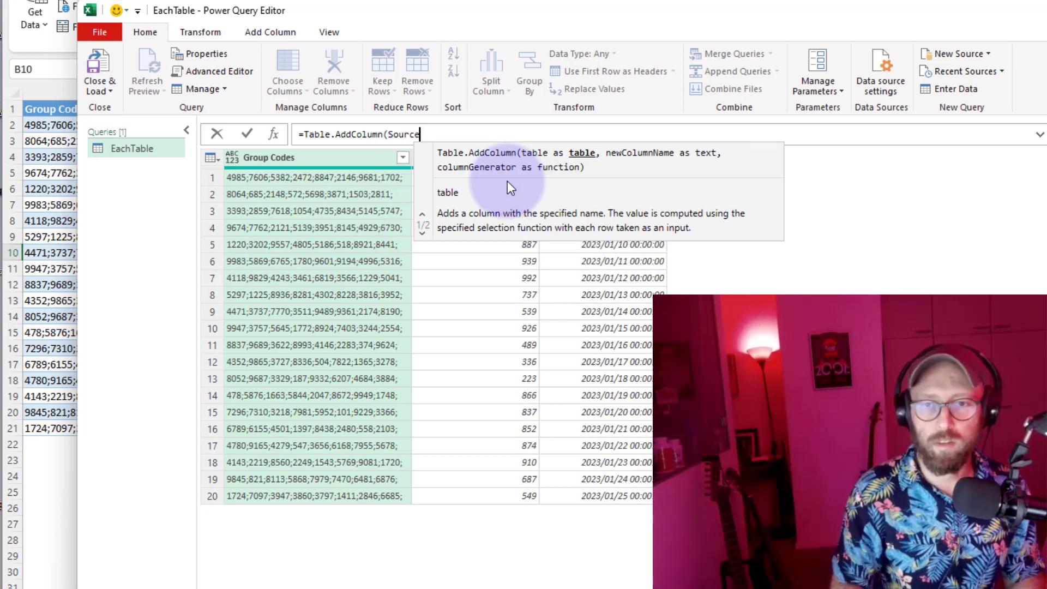
pyautogui.write(', ""List')
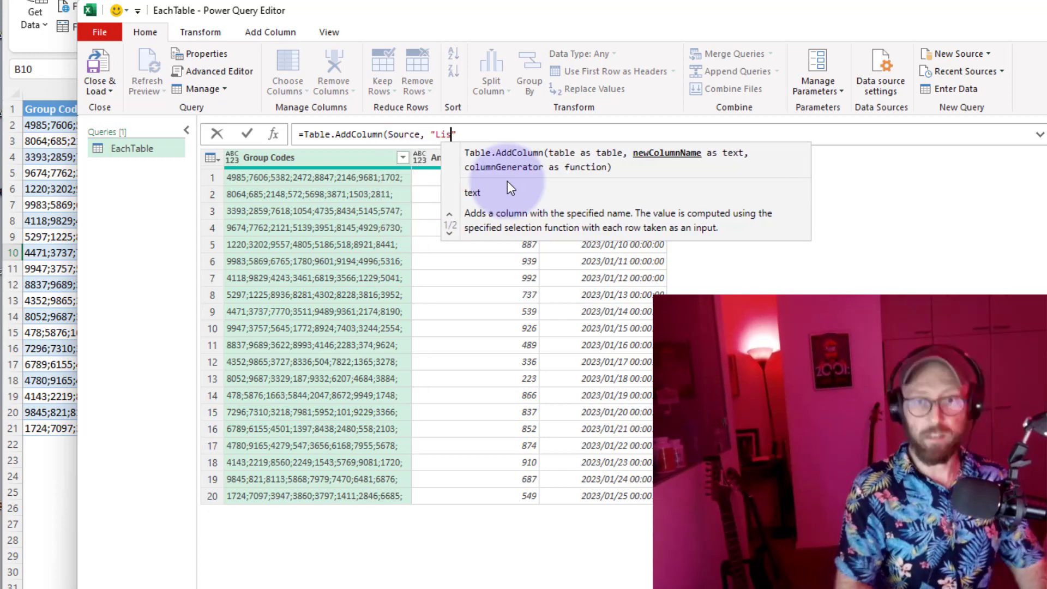
pyautogui.write('Col",')
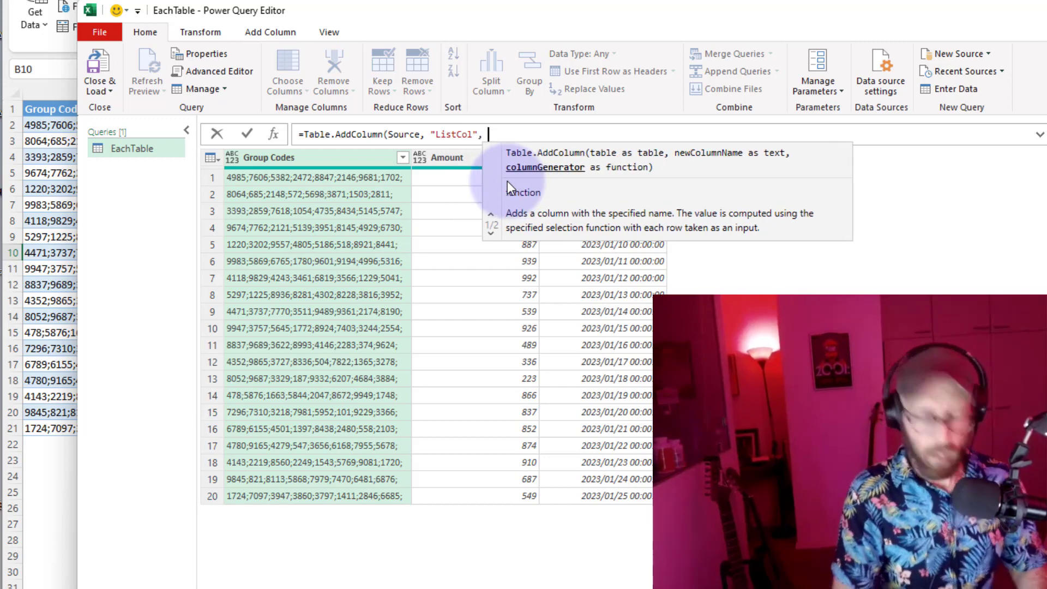
# Complete the formula with the generator each Text.Split(_[Group Codes],";") and apply it
pyautogui.write(' each')
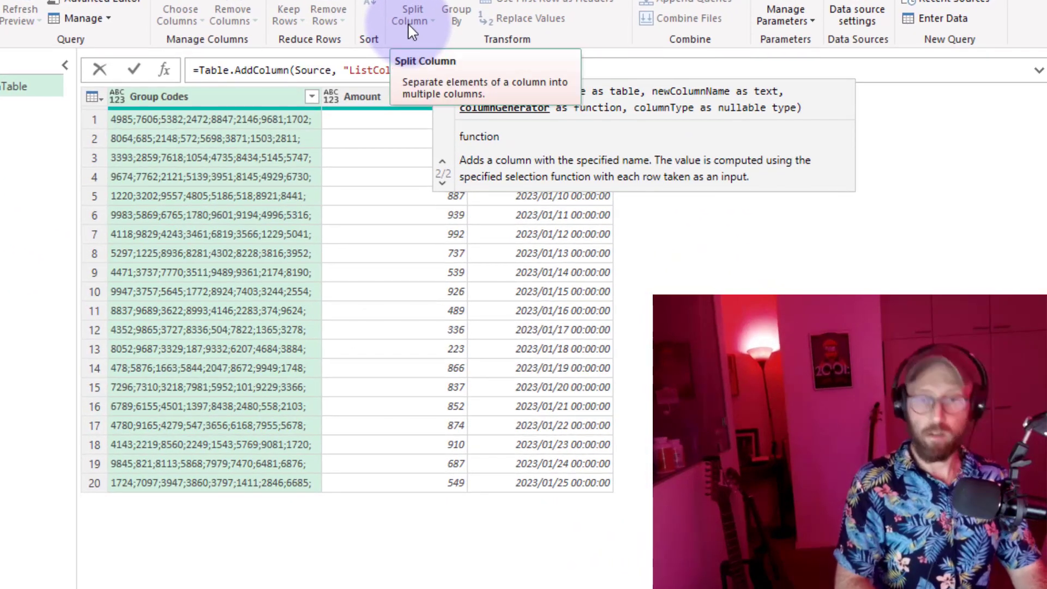
pyautogui.write('Text')
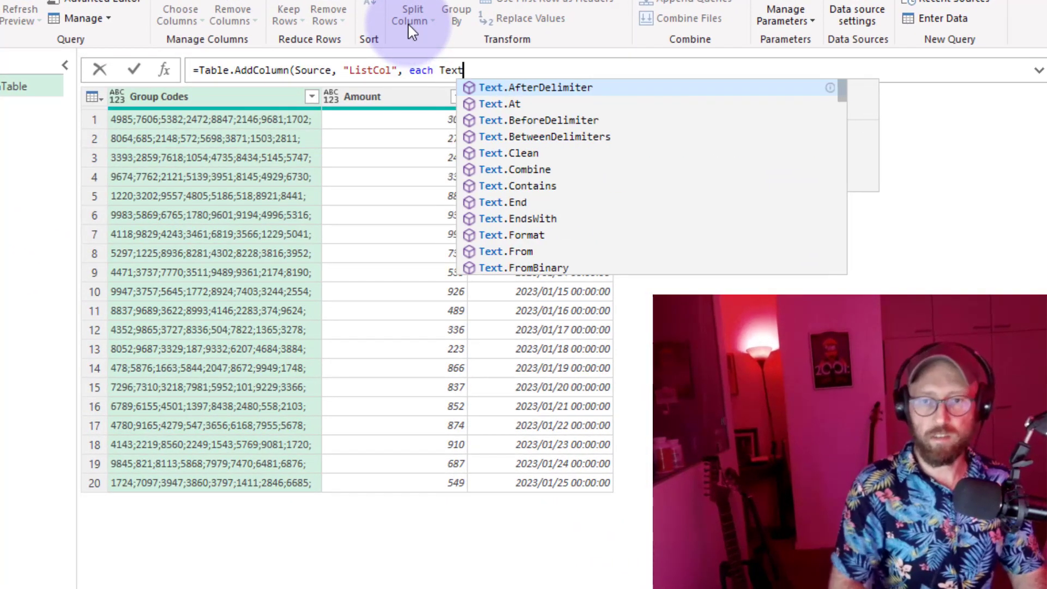
pyautogui.write('.Split')
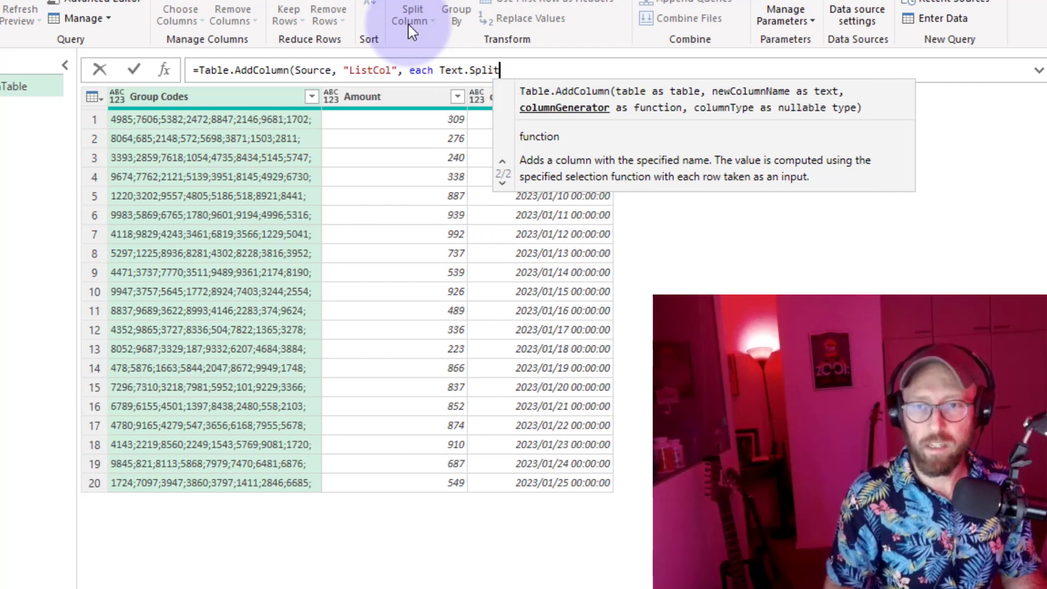
pyautogui.write('(')
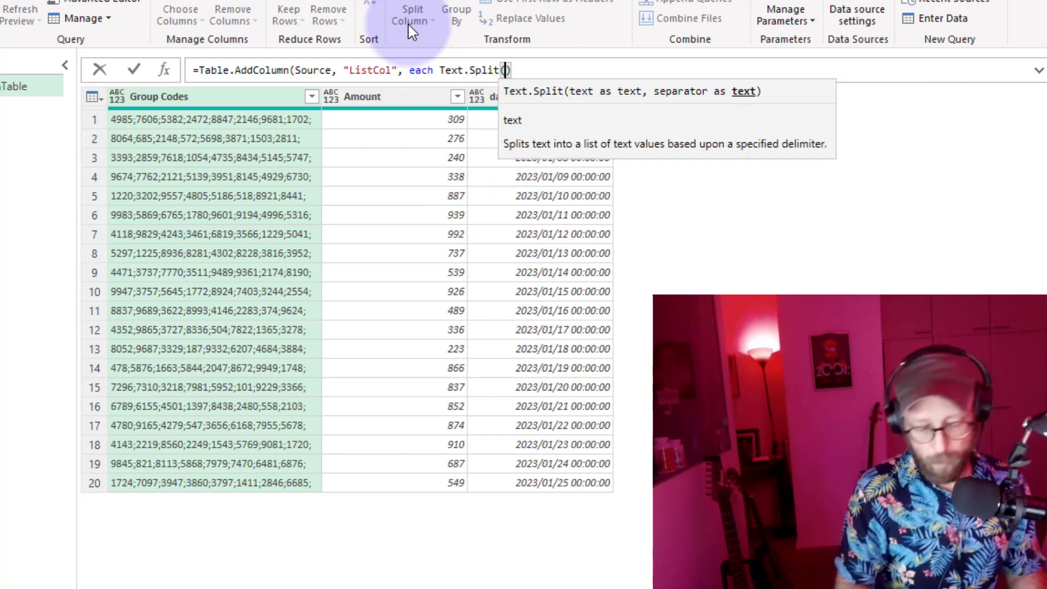
pyautogui.write('_')
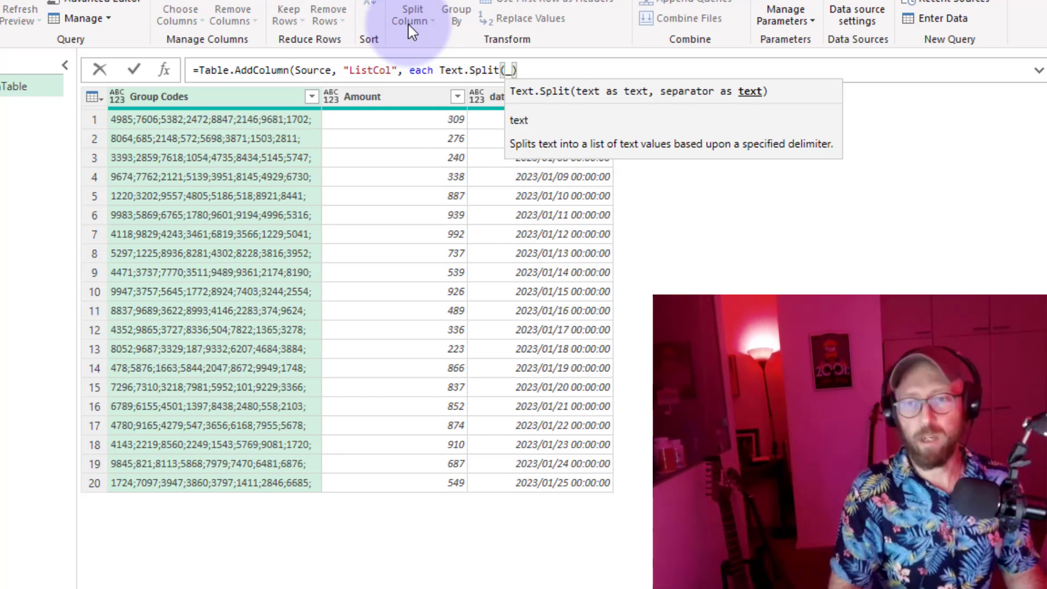
pyautogui.write('[')
pyautogui.write('Group C')
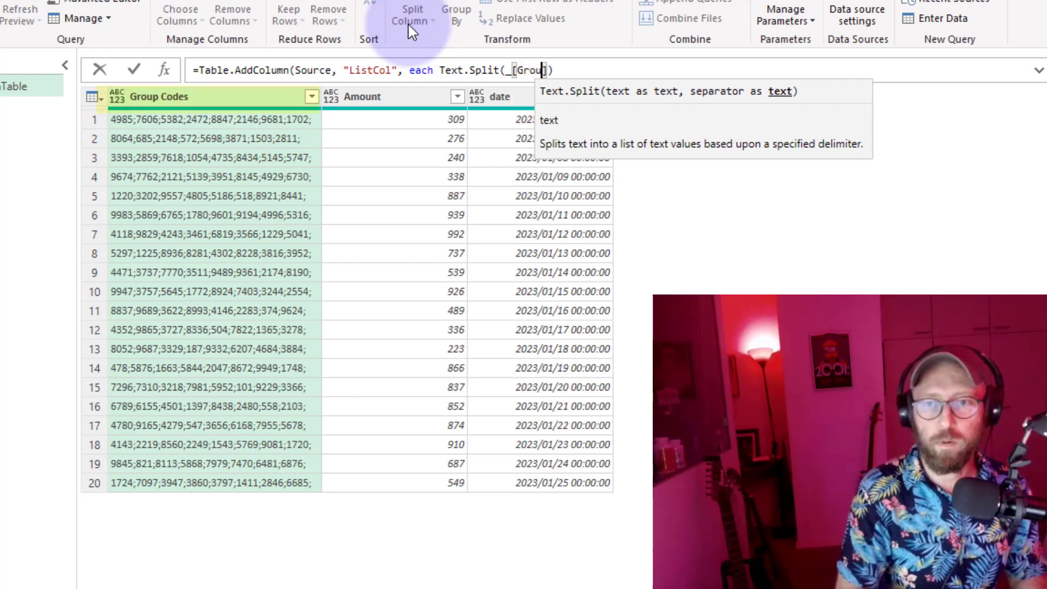
pyautogui.write('odes')
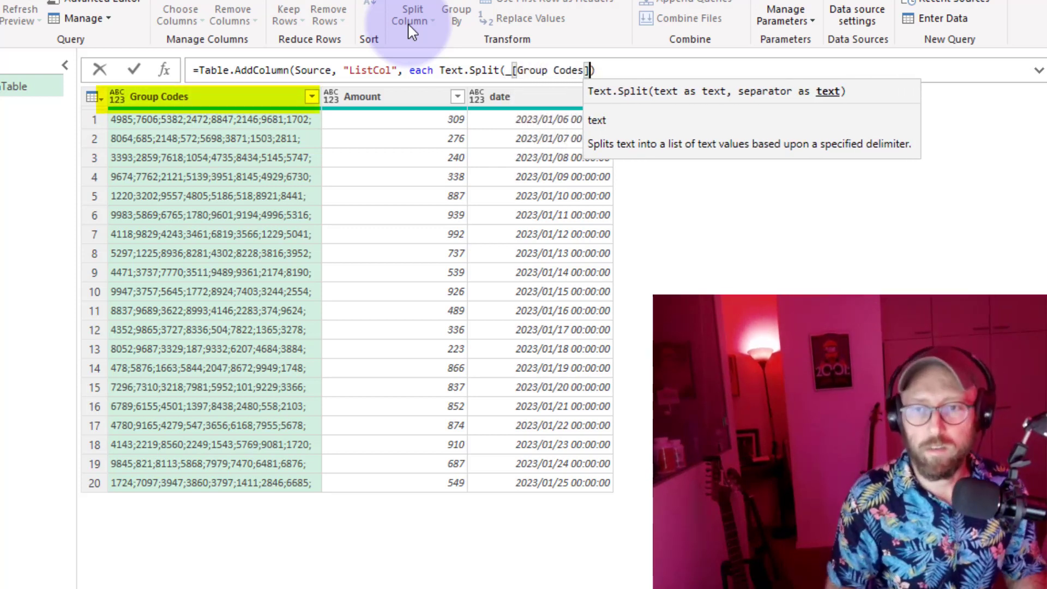
pyautogui.write('],";"')
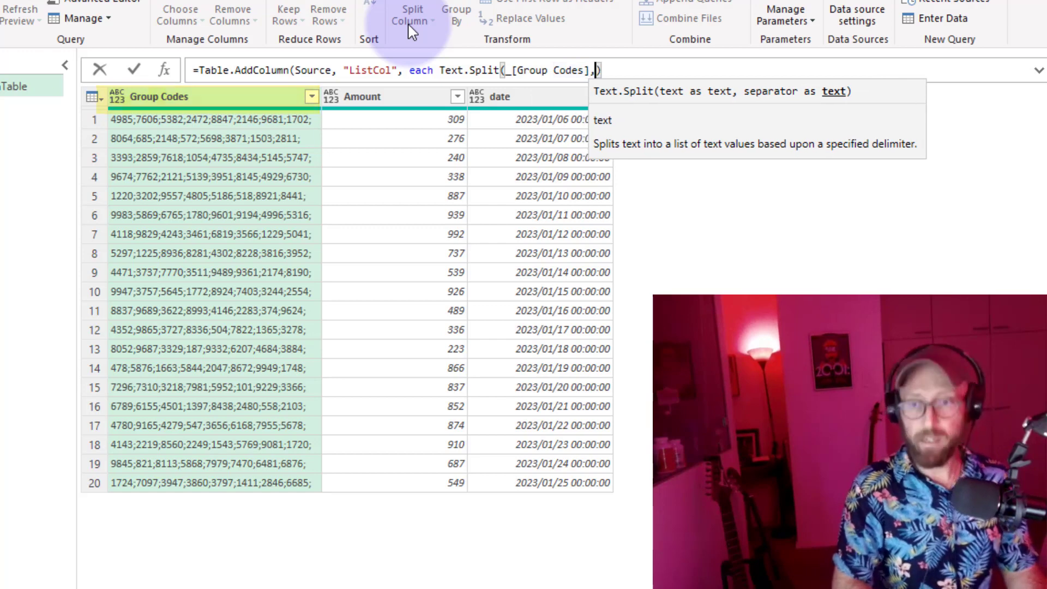
pyautogui.write(')')
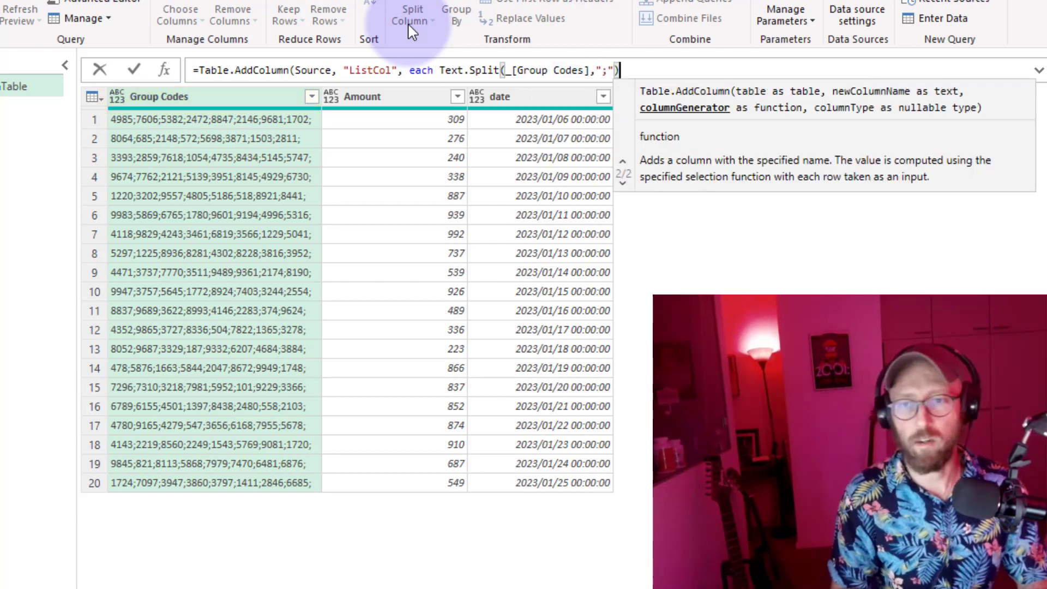
pyautogui.write(')')
pyautogui.press('Return')
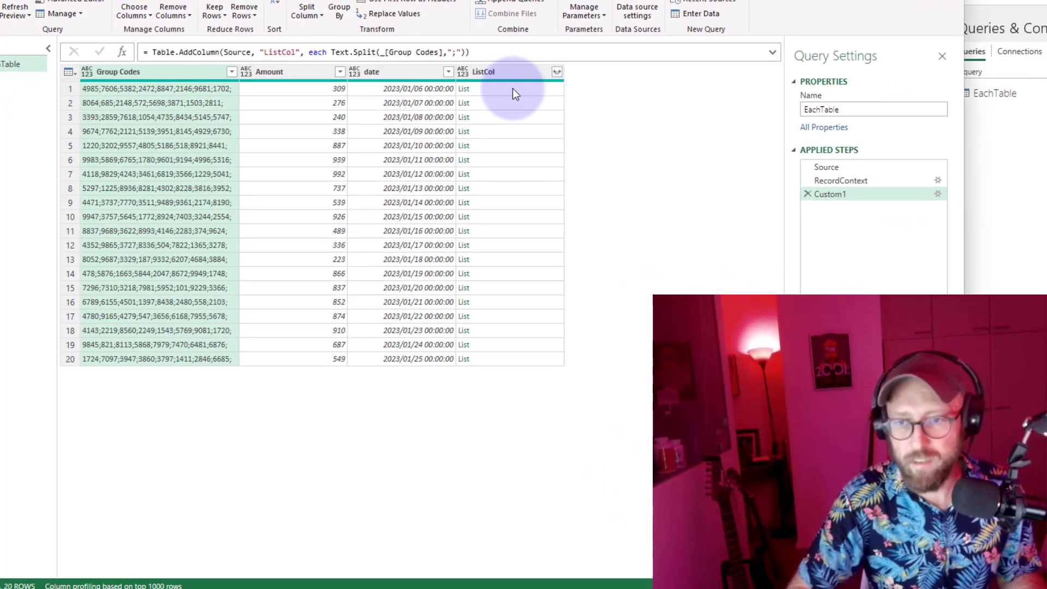
# Preview the lists in several of the first ListCol rows to compare them with the Group Codes values
pyautogui.click(696, 120)
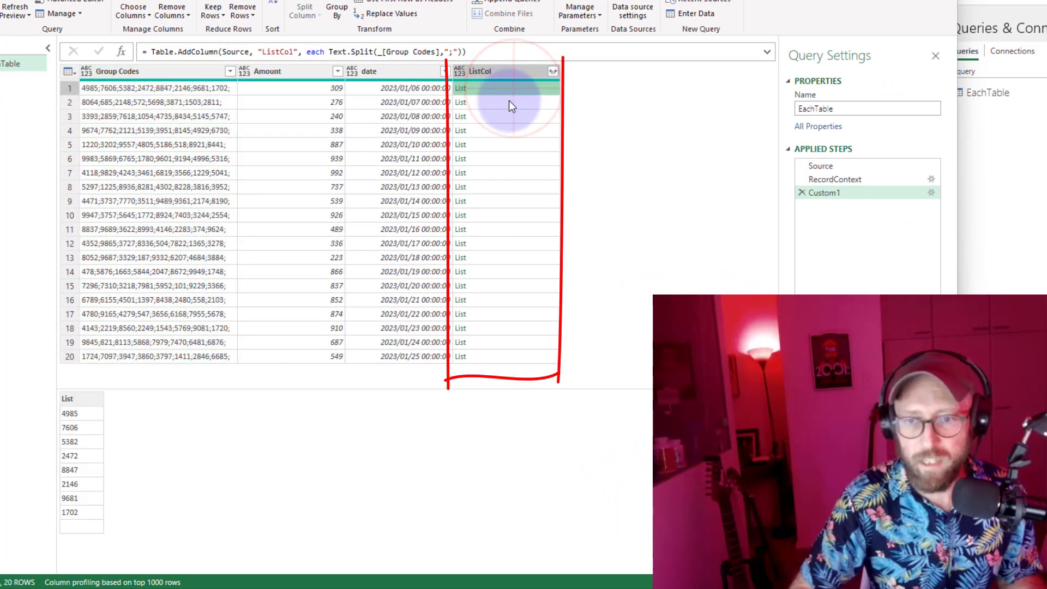
pyautogui.click(511, 102)
pyautogui.click(513, 131)
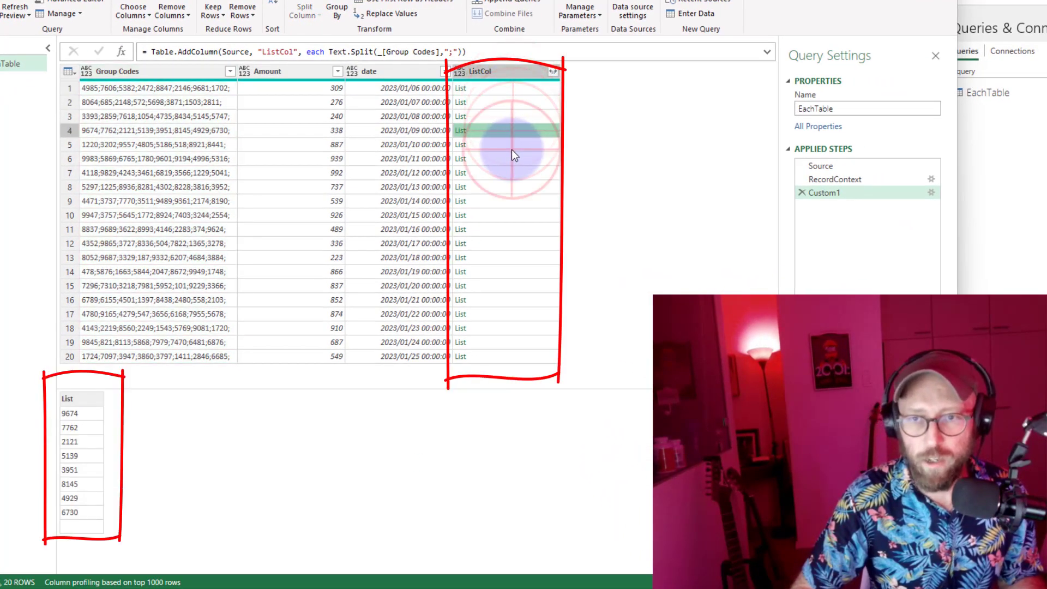
pyautogui.click(512, 146)
pyautogui.click(508, 160)
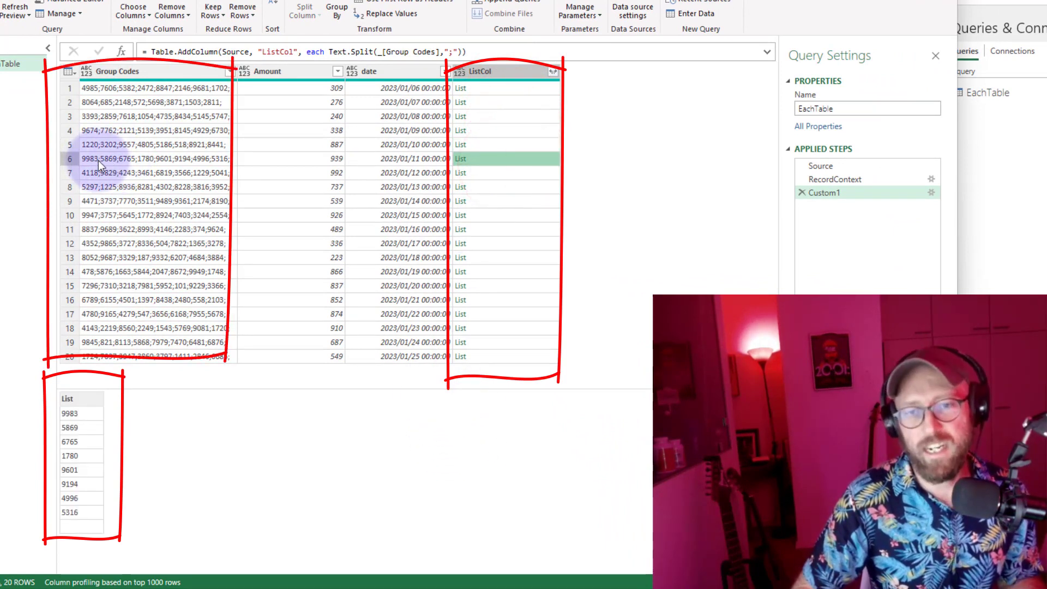
pyautogui.click(507, 88)
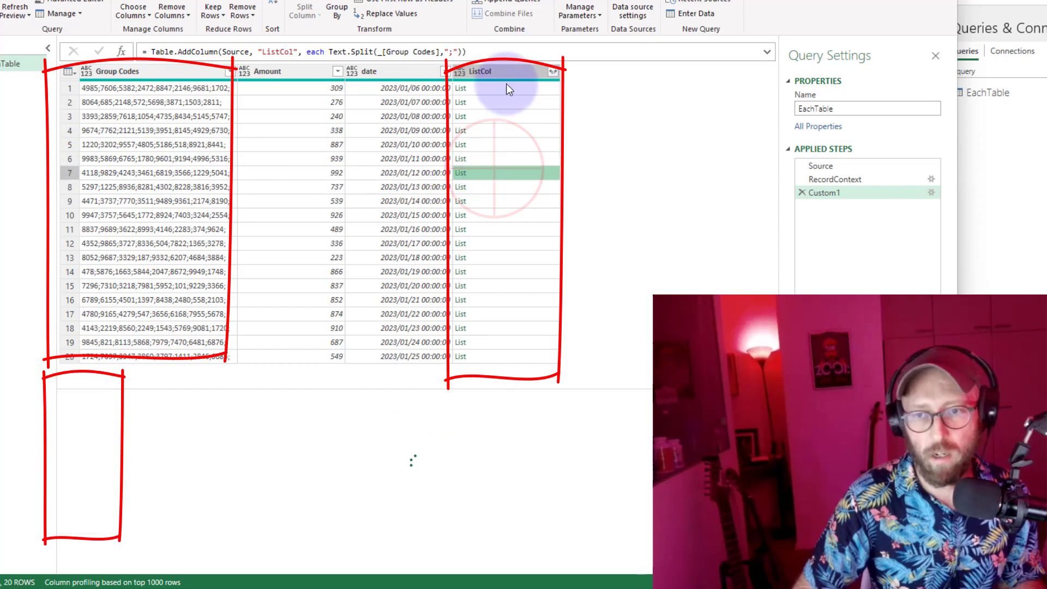
# Try the Text.Split formula without the underscore before [Group Codes], and put the underscore back
pyautogui.click(381, 54)
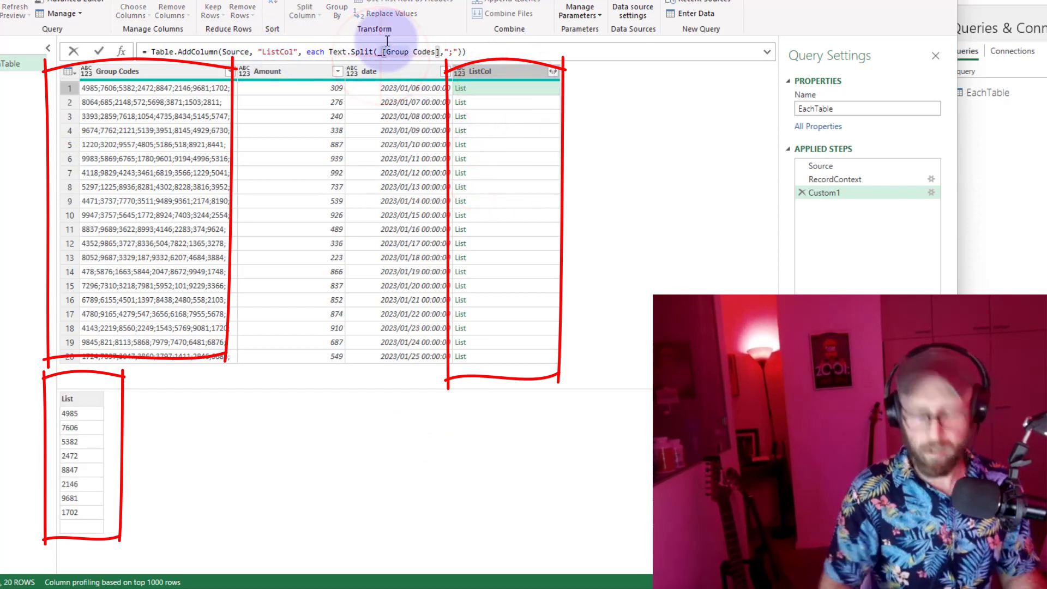
pyautogui.press('Return')
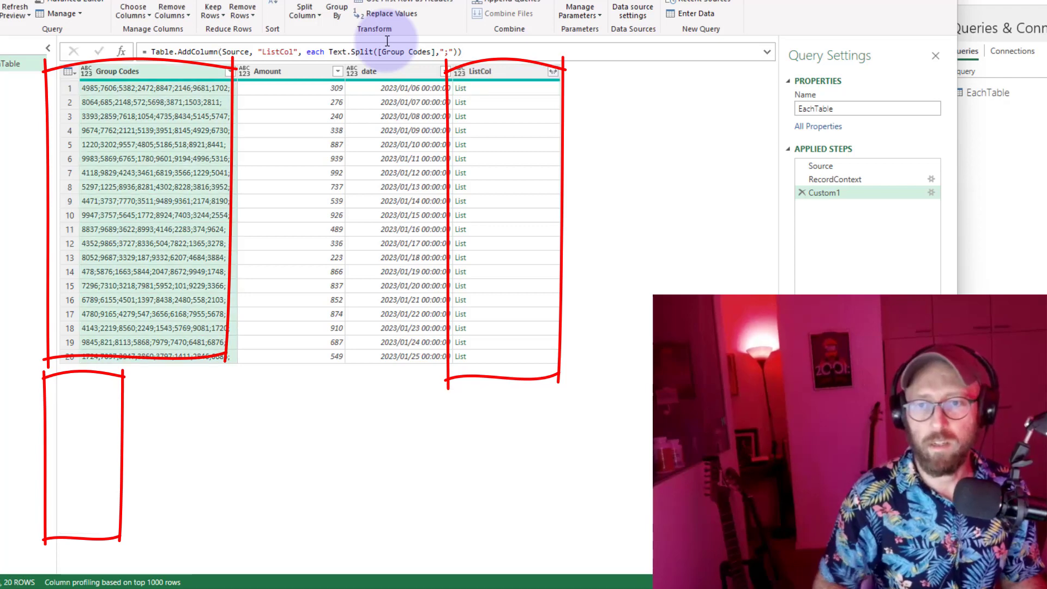
pyautogui.click(380, 52)
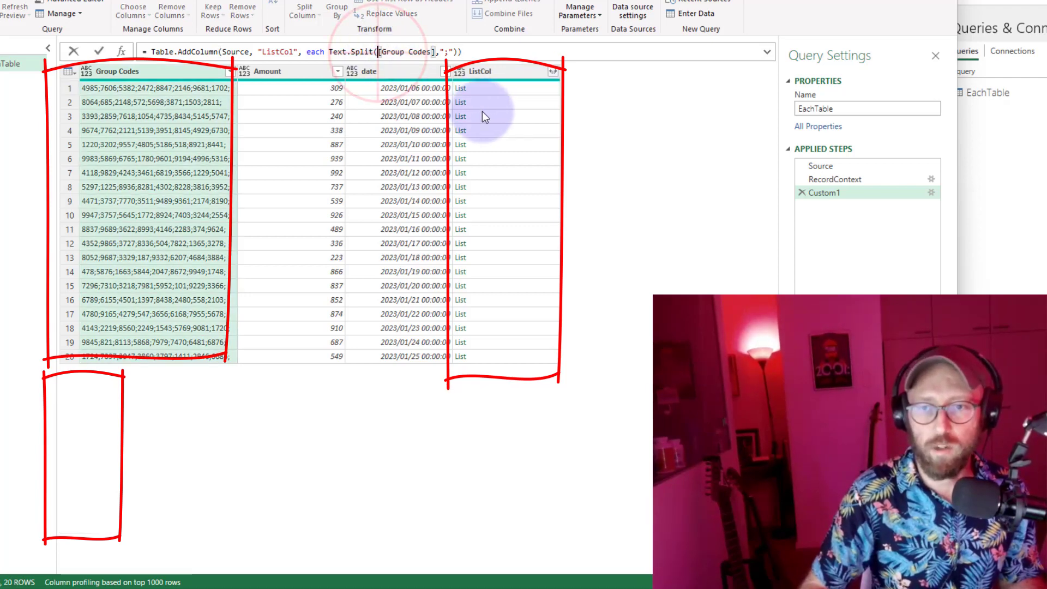
pyautogui.write('_')
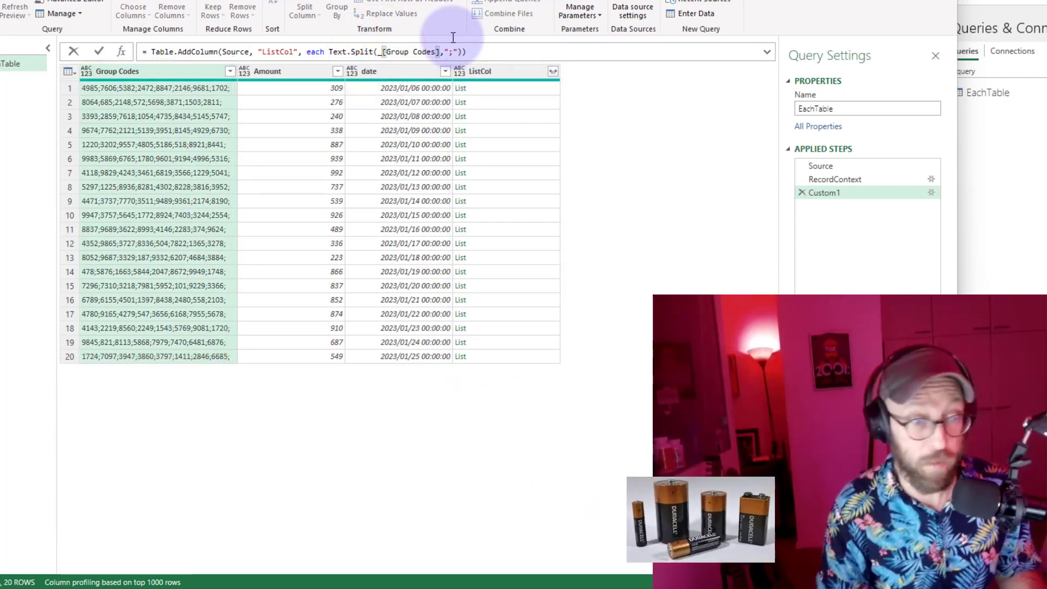
# Apply the ListCol formula and recheck the list contents in a few of its rows
pyautogui.click(493, 104)
pyautogui.click(509, 201)
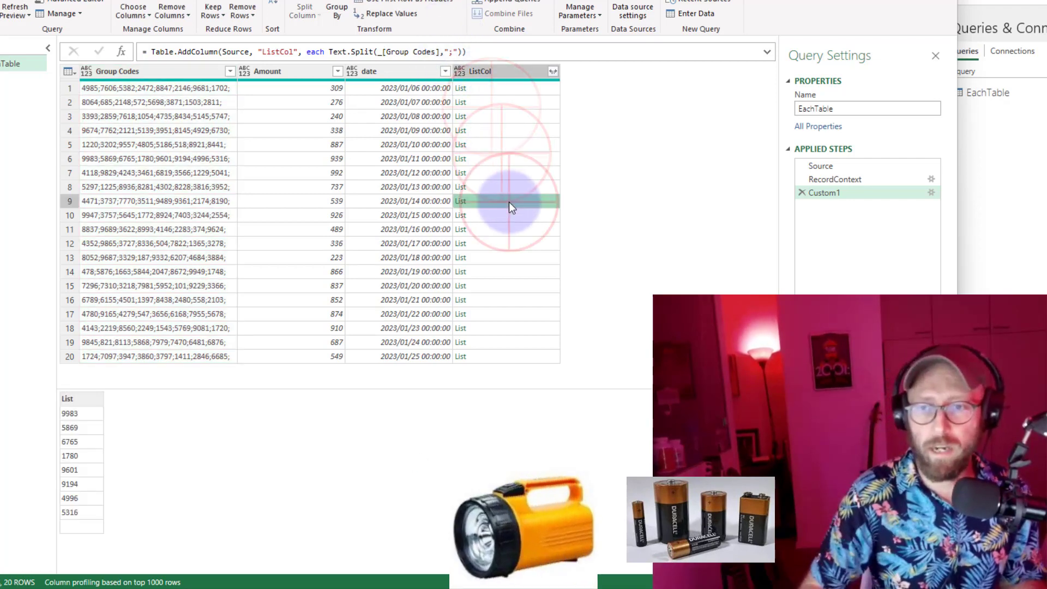
pyautogui.click(507, 136)
# Rename the Custom1 step as ListContext
pyautogui.click(829, 198)
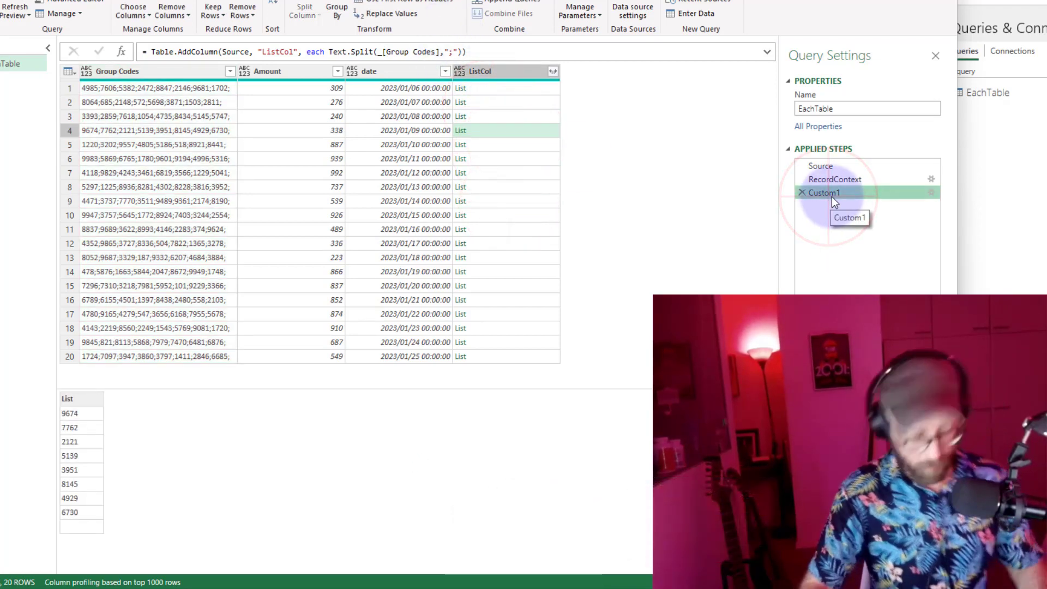
pyautogui.press('F2')
pyautogui.write('ListContext')
pyautogui.press('Return')
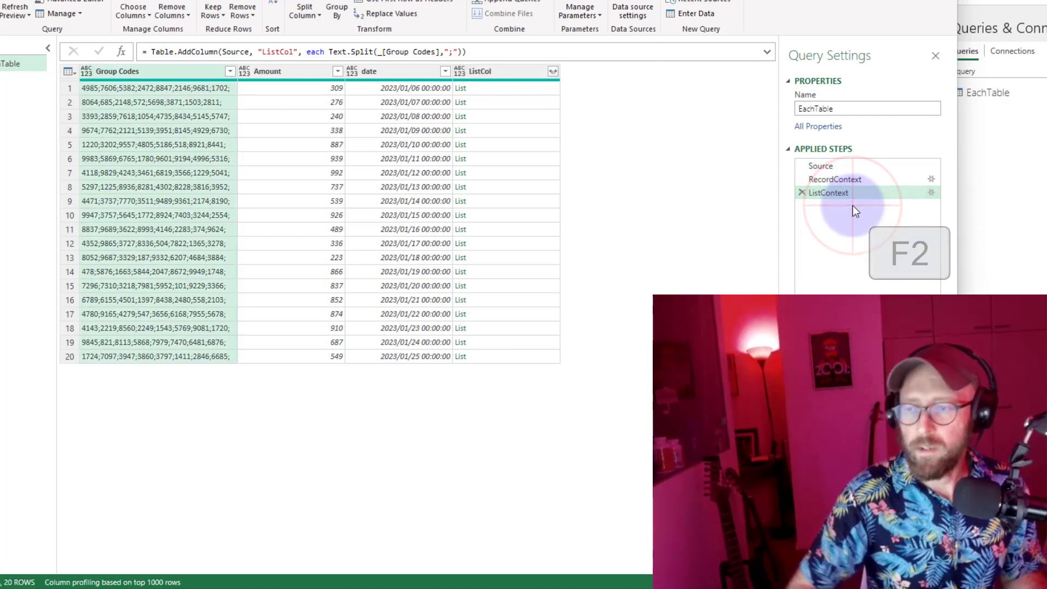
# Insert a new step after ListContext and clear its default formula down to the equals sign
pyautogui.rightClick(844, 193)
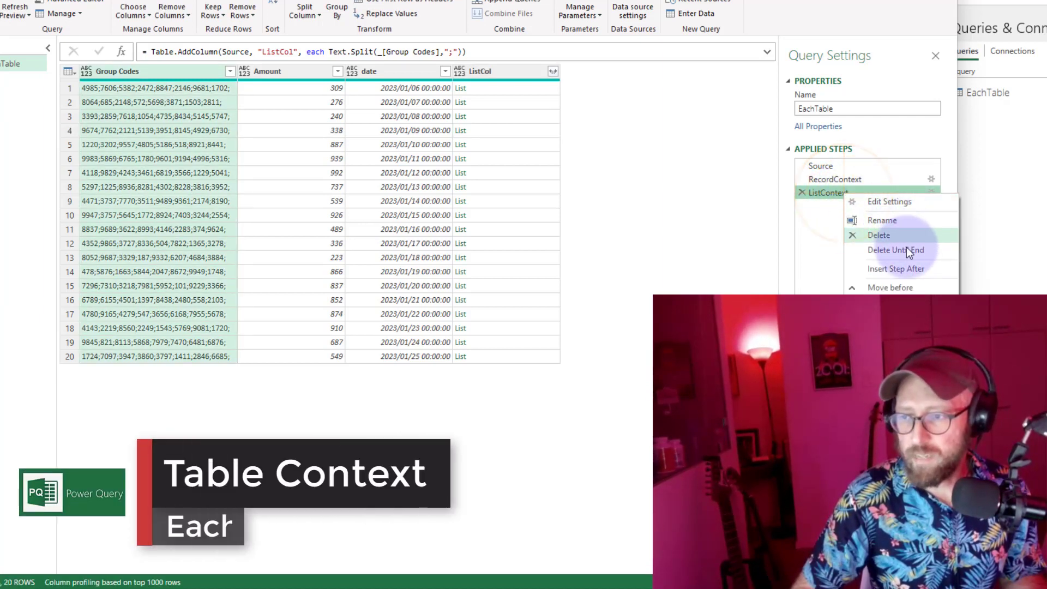
pyautogui.click(906, 267)
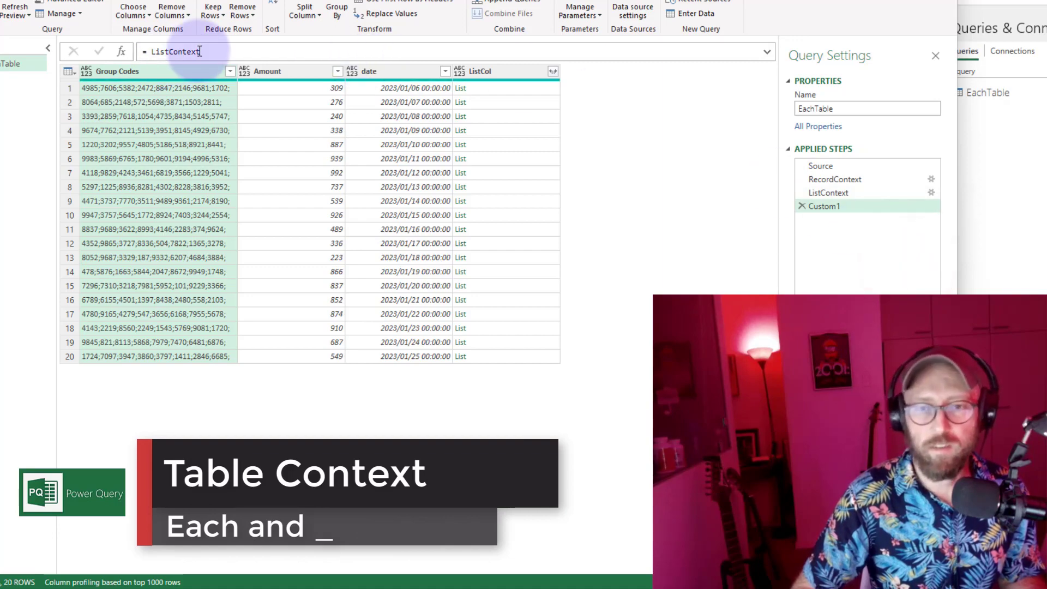
pyautogui.moveTo(216, 52); pyautogui.dragTo(135, 54)
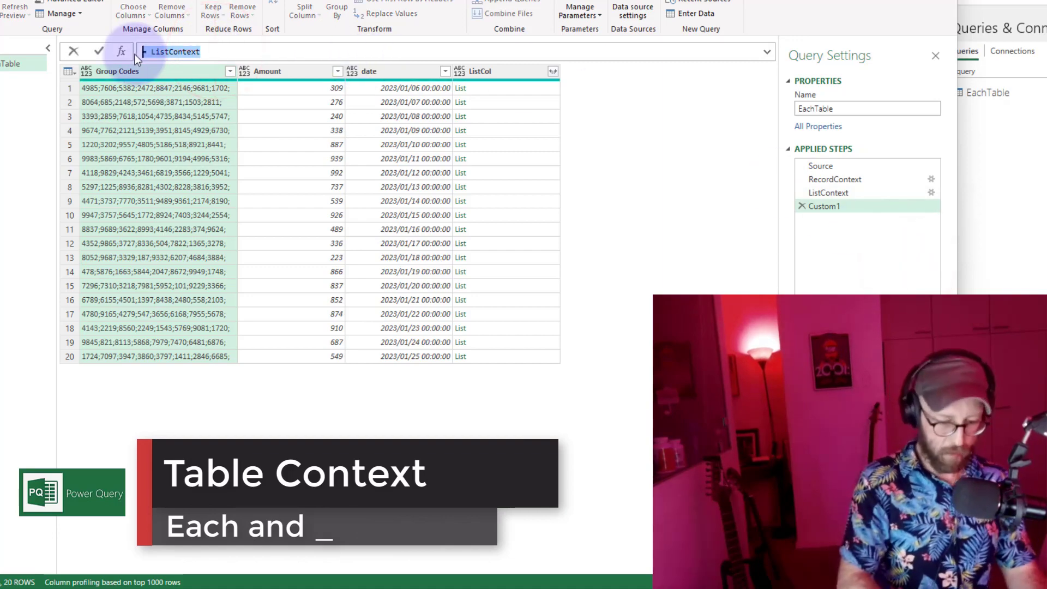
pyautogui.write('=')
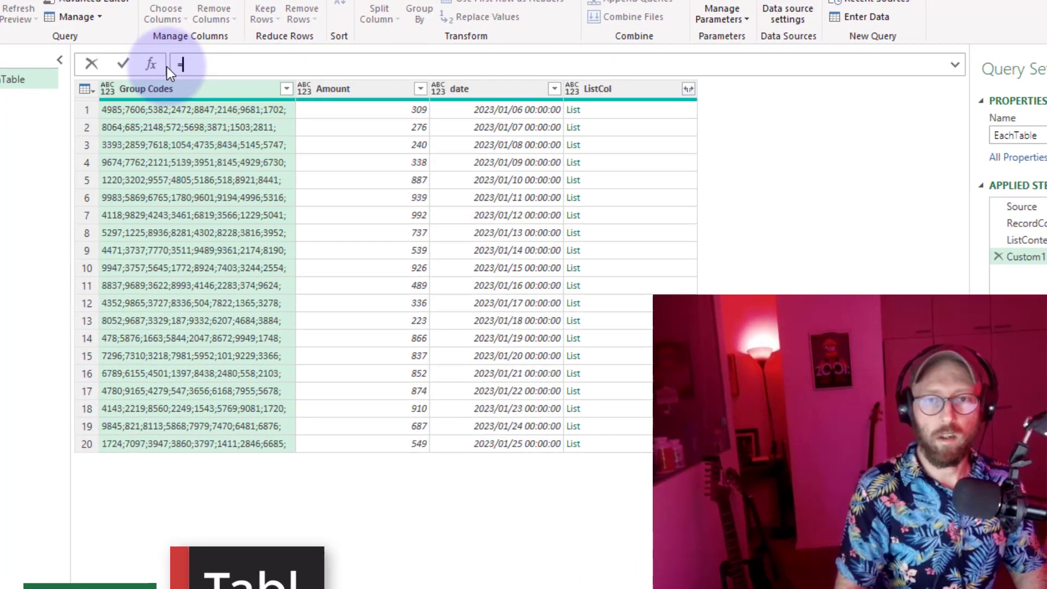
# Enter and apply the formula =Table.AddColumn(Source, "TableCol", each Source) in the new step
pyautogui.write('Table.AddColumn')
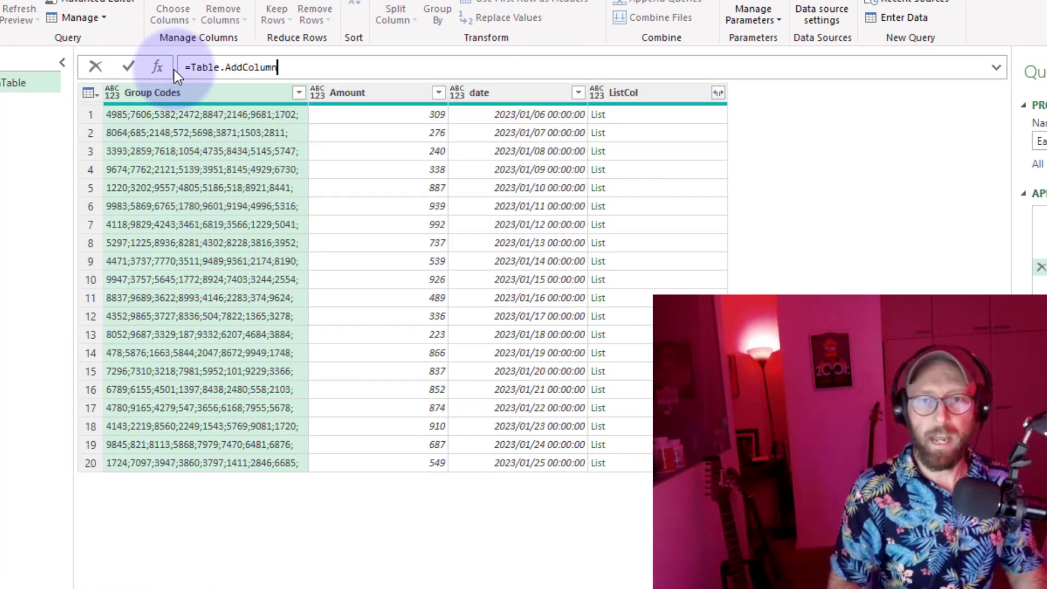
pyautogui.write('(S')
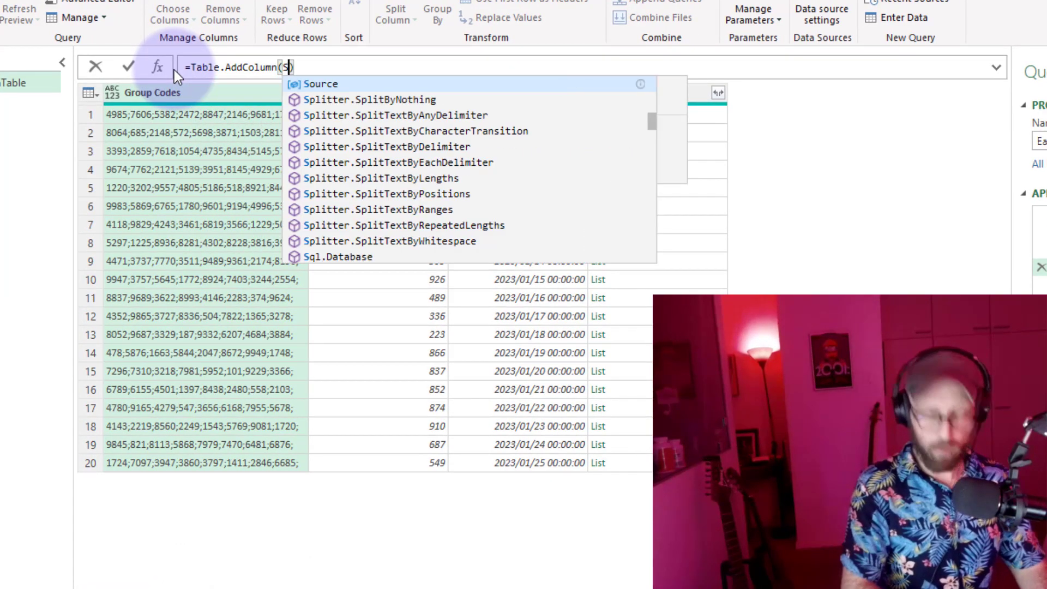
pyautogui.write('ource,')
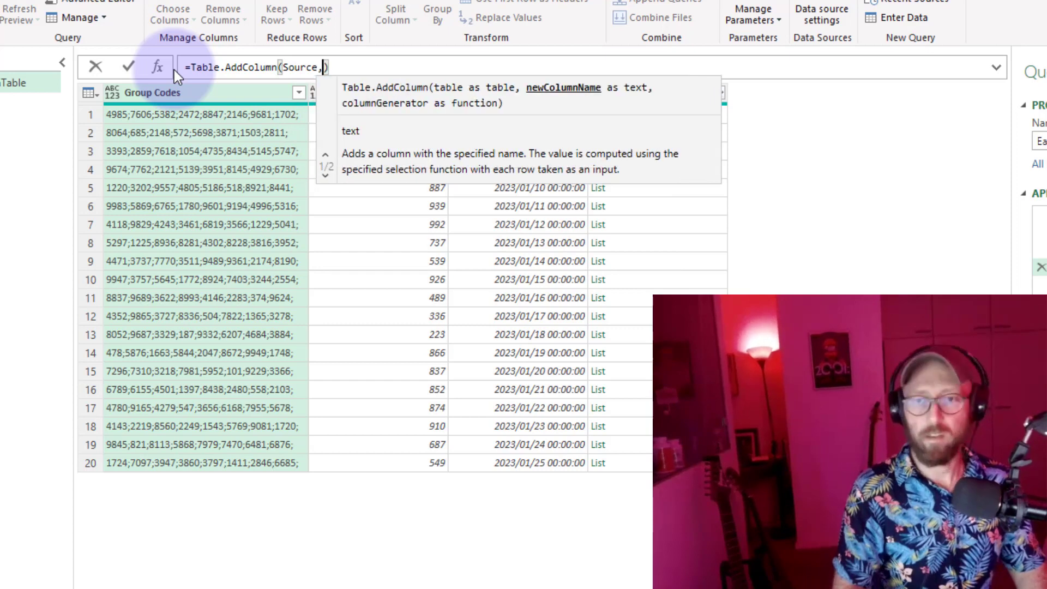
pyautogui.write(' "')
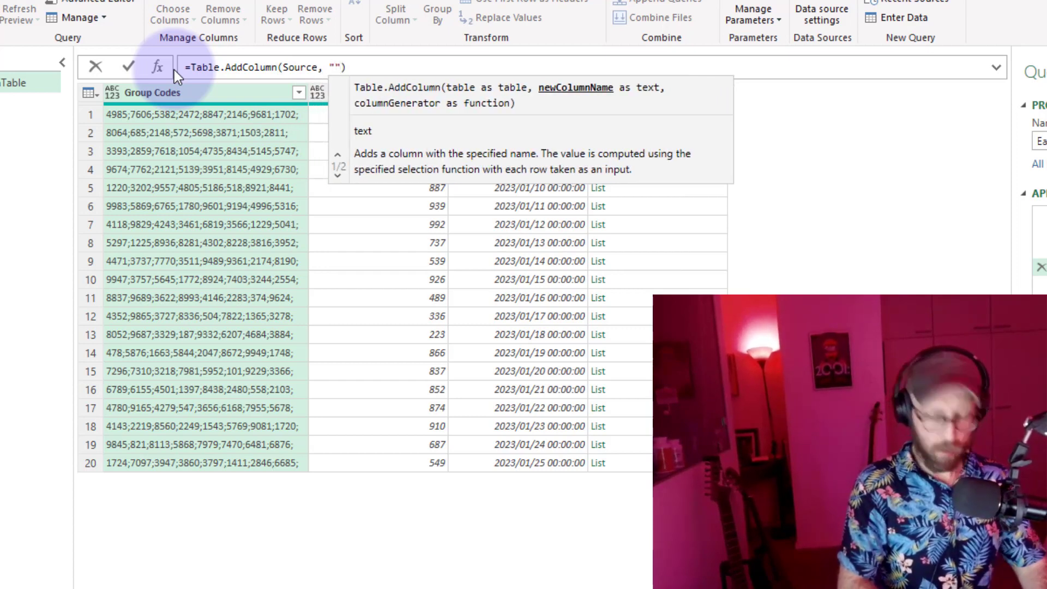
pyautogui.write('TableCon')
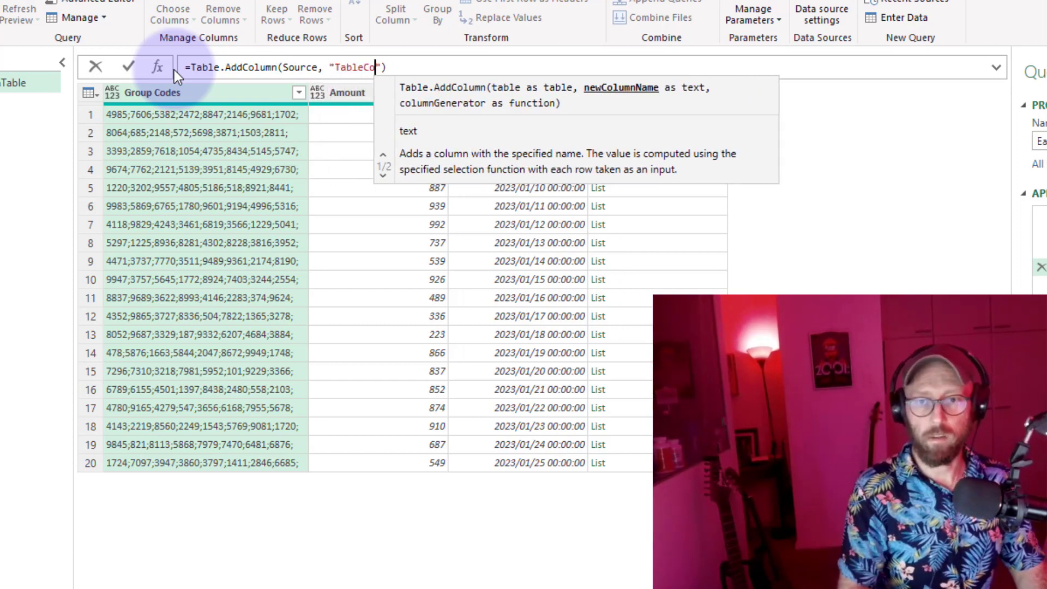
pyautogui.write('l", ')
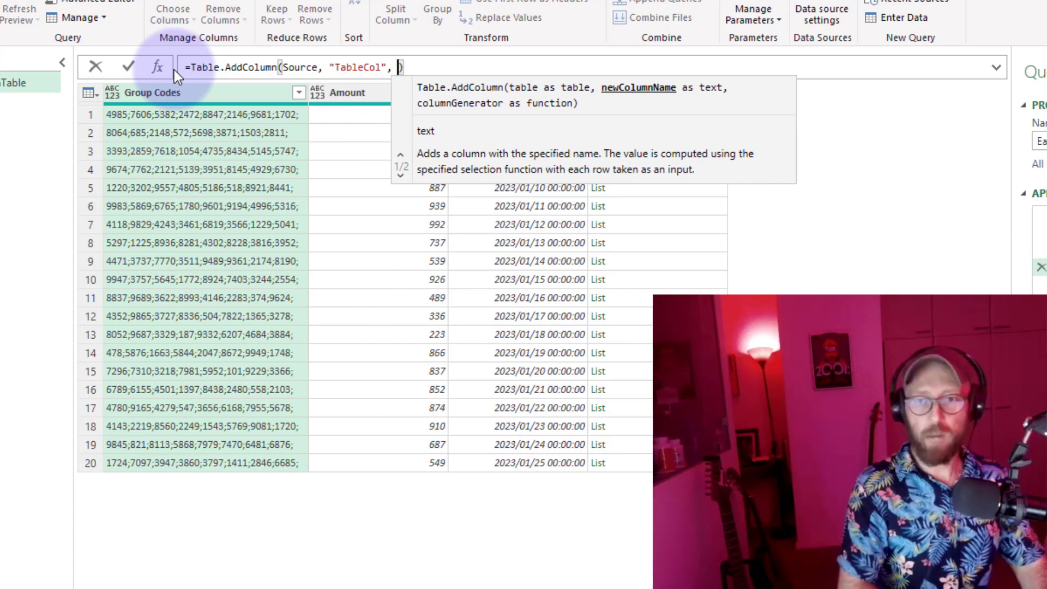
pyautogui.write('each')
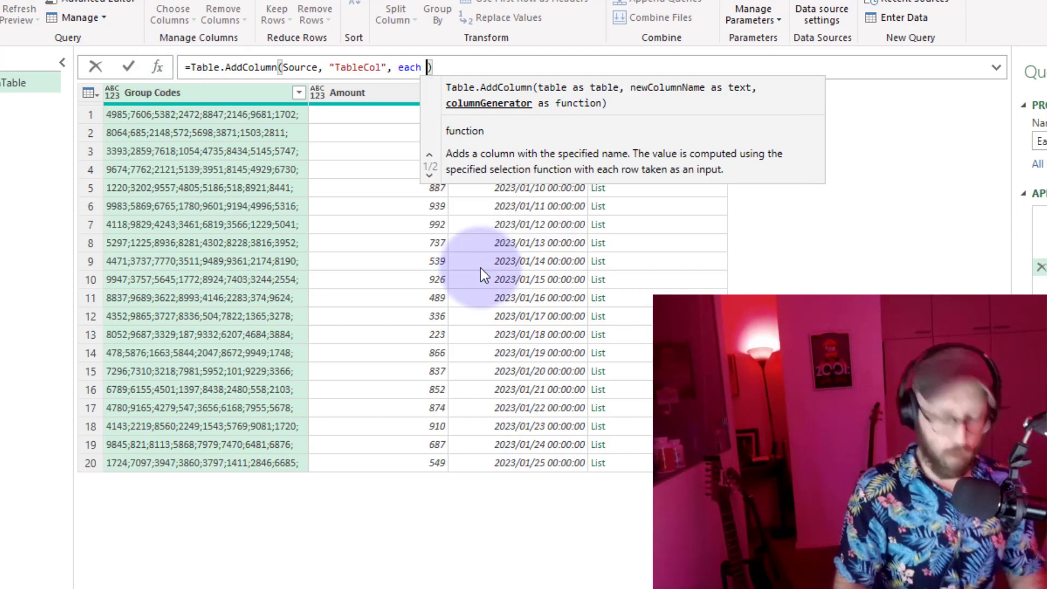
pyautogui.write('Source')
pyautogui.press('Return')
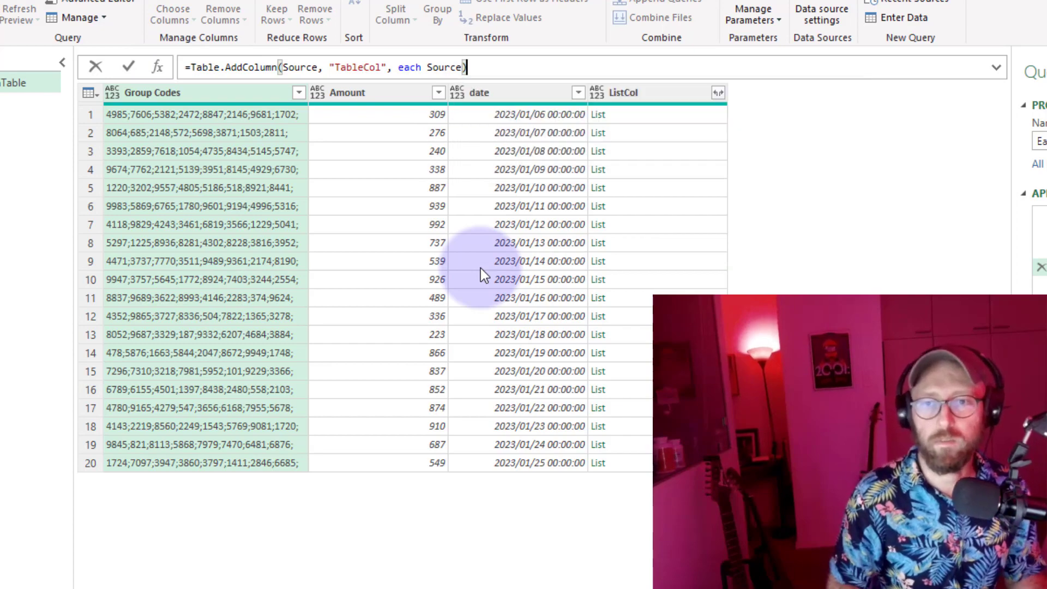
pyautogui.press('Return')
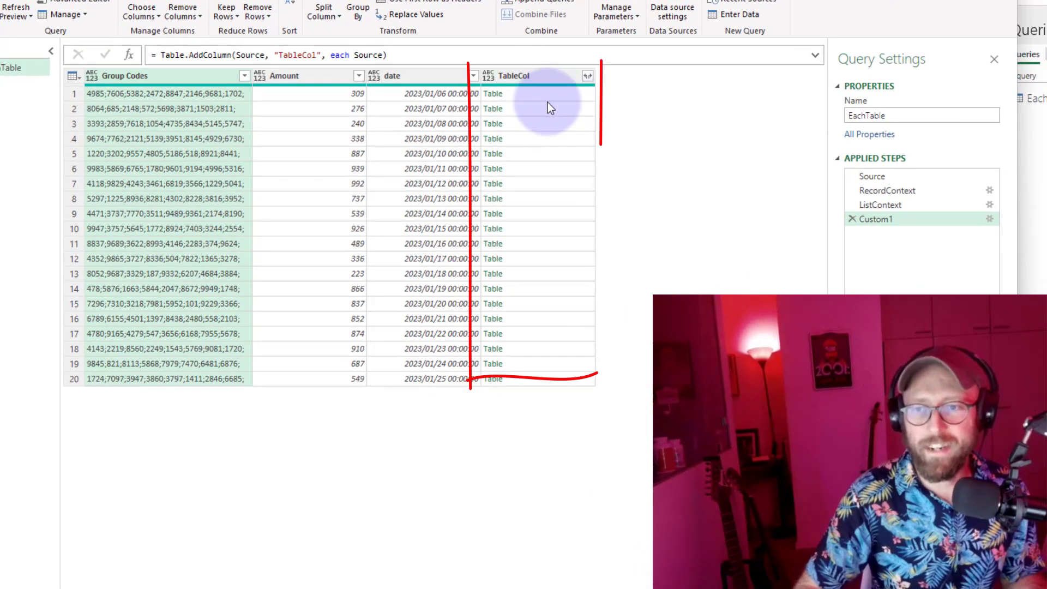
# Preview the nested tables in several of the first TableCol rows to compare what each row returns
pyautogui.click(542, 98)
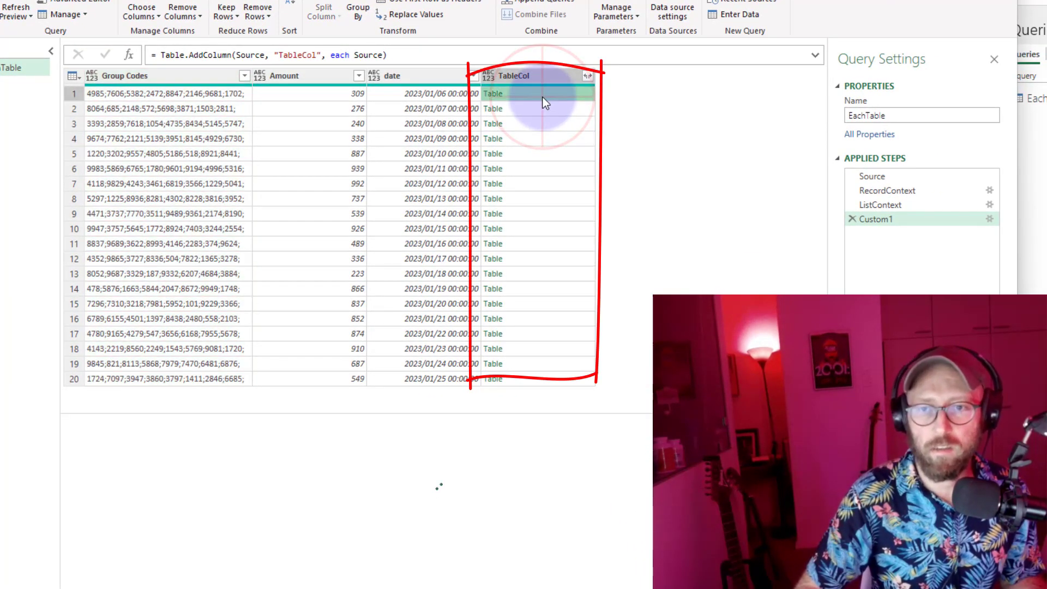
pyautogui.click(551, 110)
pyautogui.click(554, 124)
pyautogui.click(555, 141)
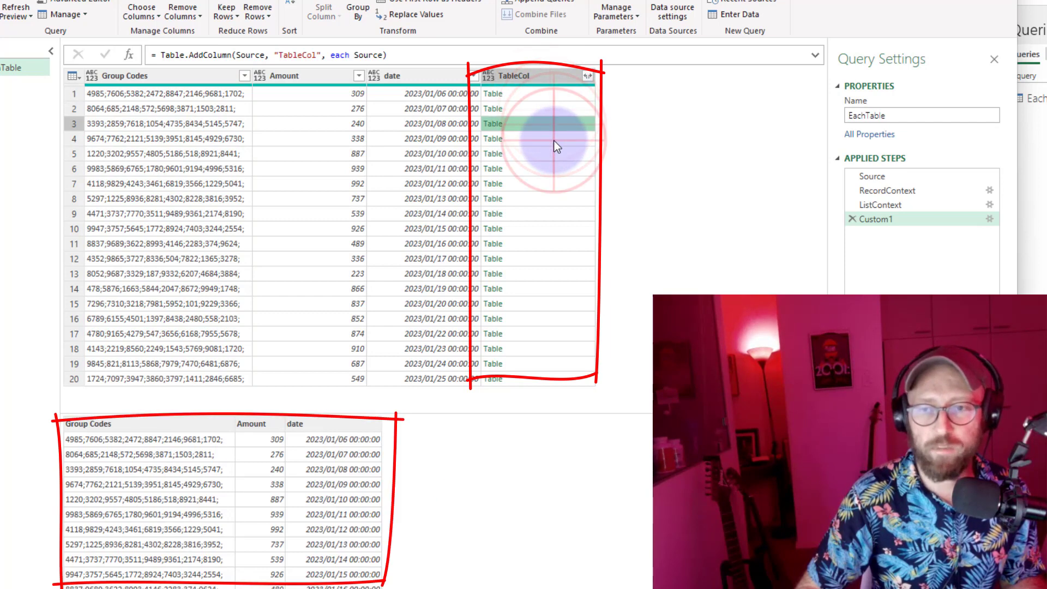
pyautogui.click(551, 166)
pyautogui.click(548, 96)
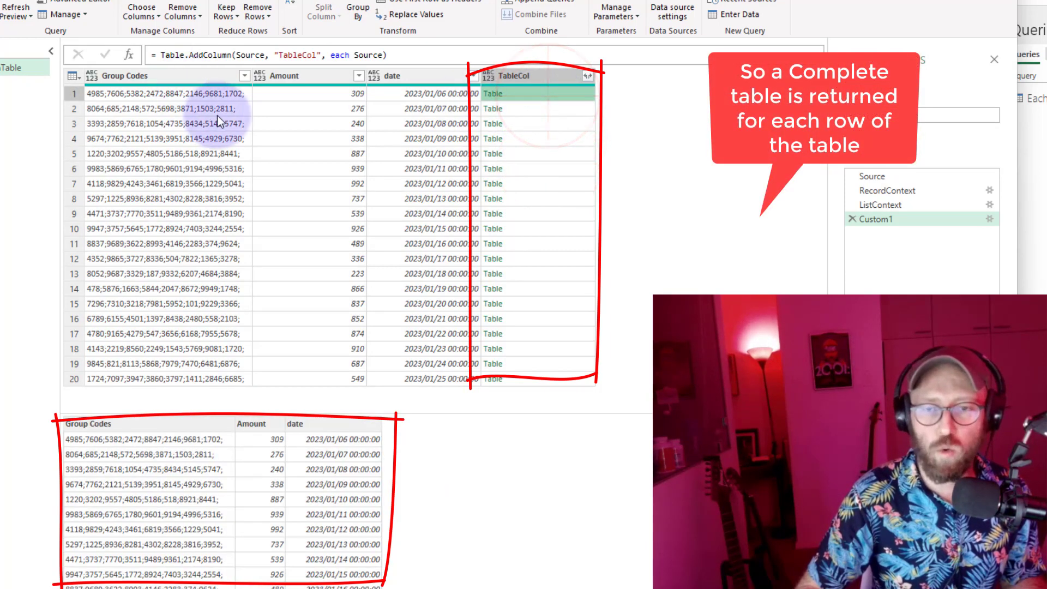
pyautogui.click(531, 110)
pyautogui.click(535, 139)
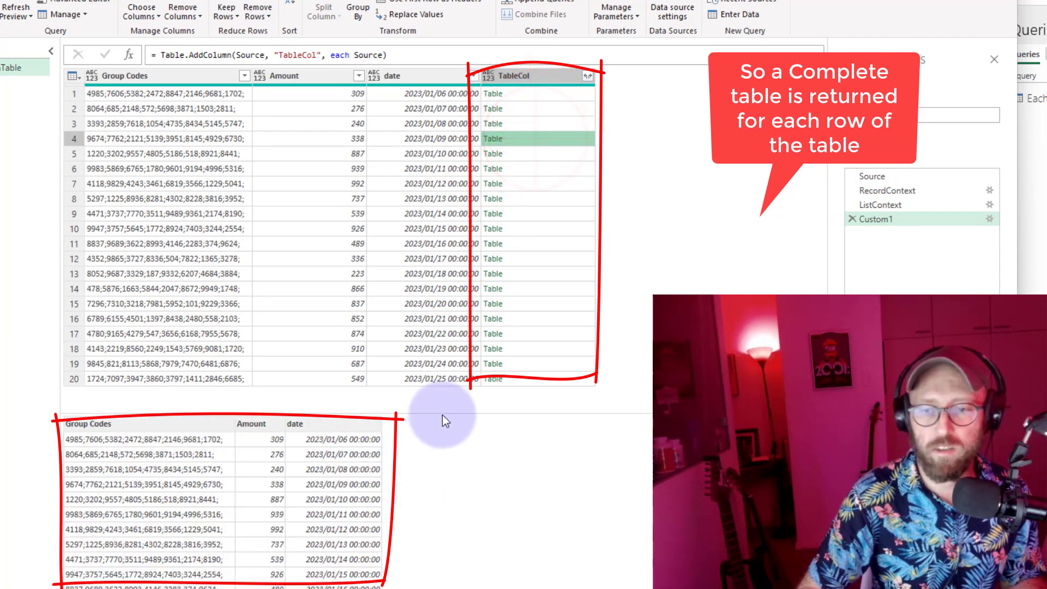
# Rename the Custom1 step as TableContext
pyautogui.doubleClick(876, 219)
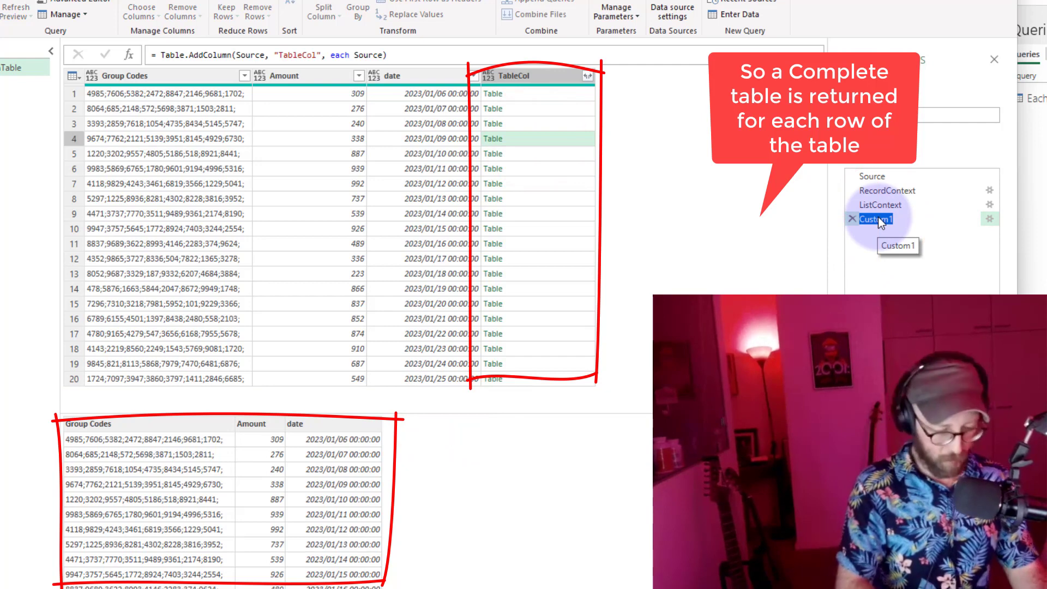
pyautogui.write('TableContext')
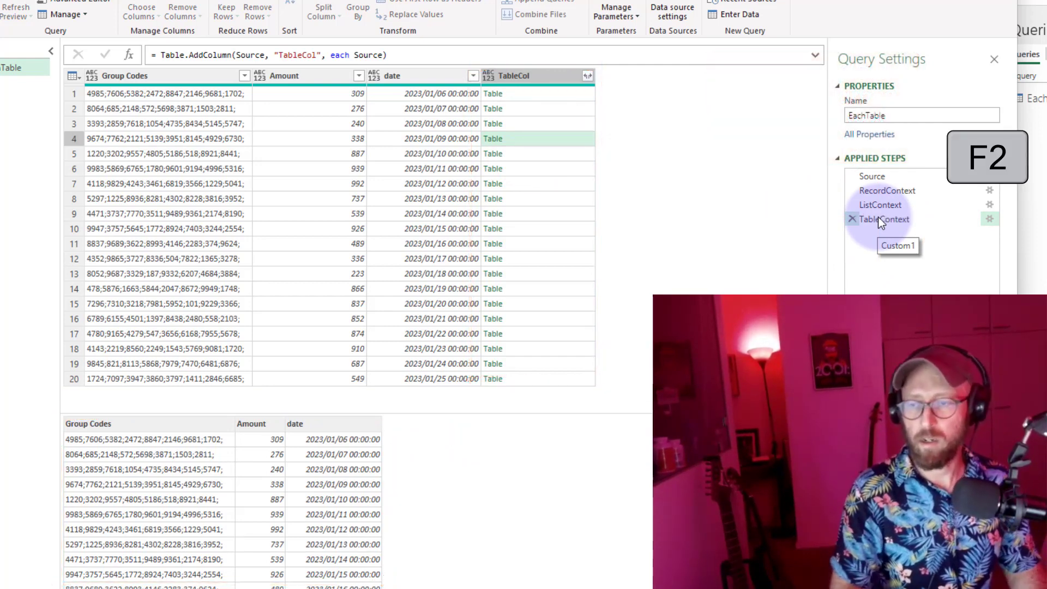
pyautogui.press('Return')
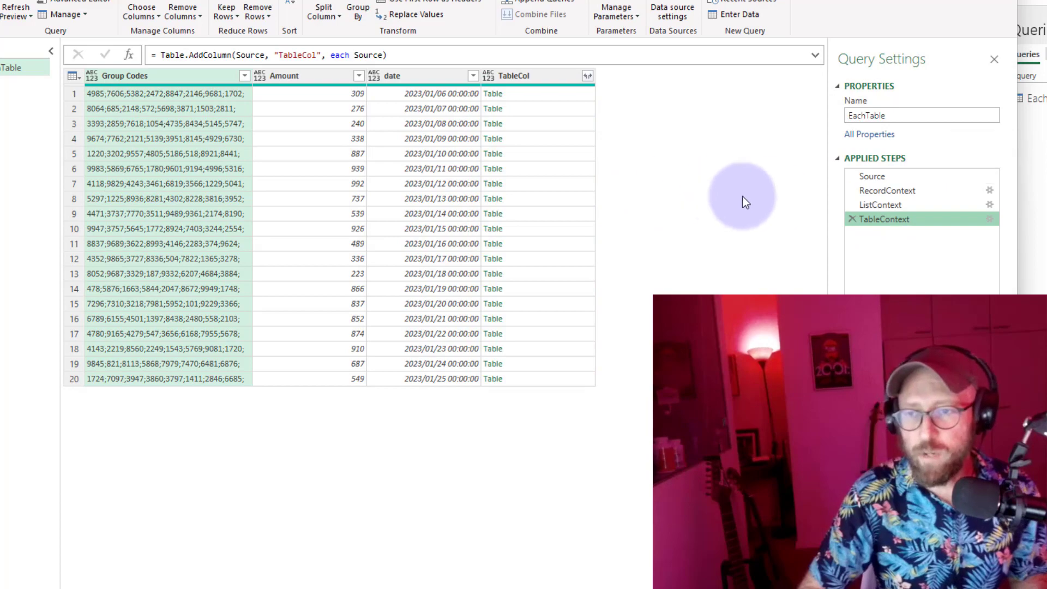
# Review the RecordContext, ListContext and TableContext steps one after another
pyautogui.click(881, 192)
pyautogui.click(895, 205)
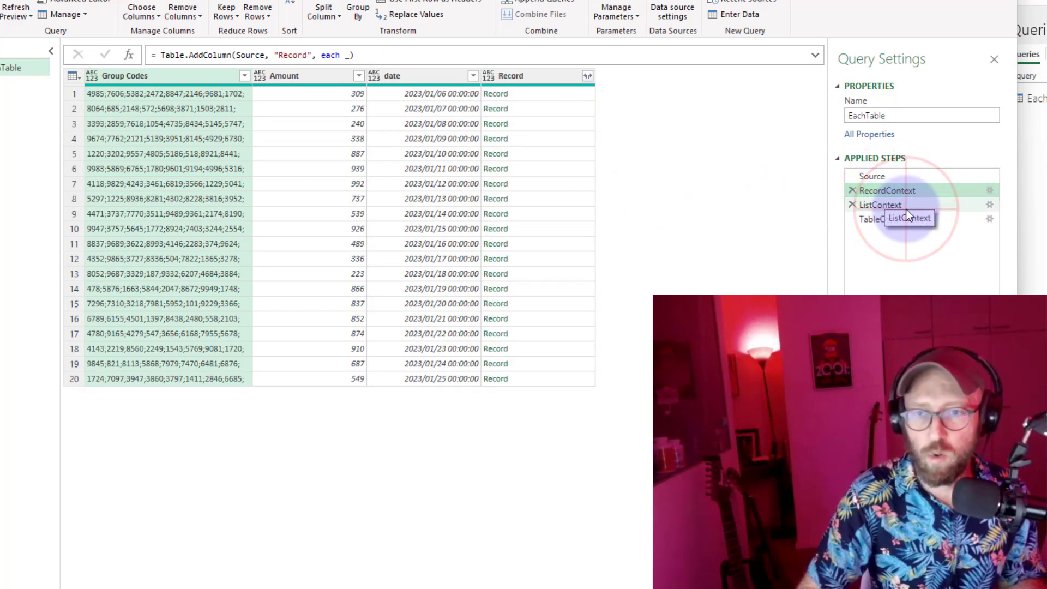
pyautogui.click(895, 219)
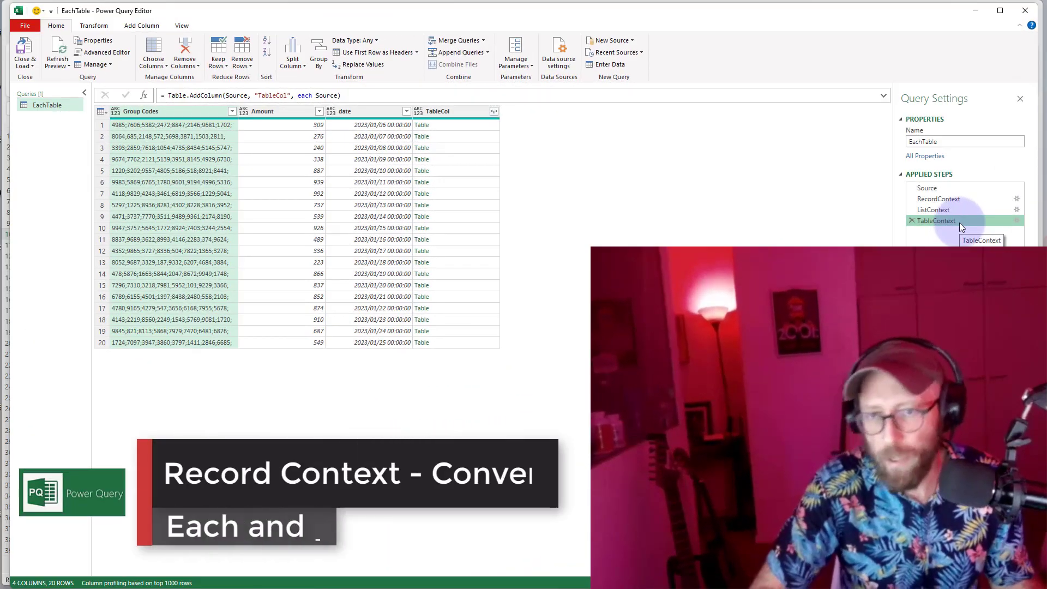
# In the RecordContext formula, replace each with the explicit function syntax (_)=> and apply the change
pyautogui.click(943, 200)
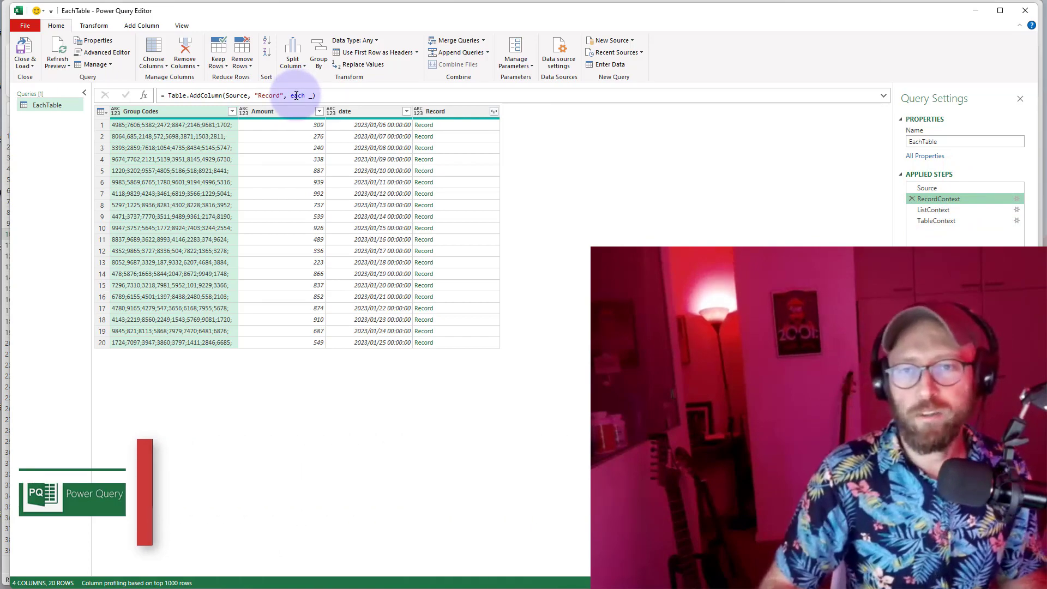
pyautogui.doubleClick(296, 96)
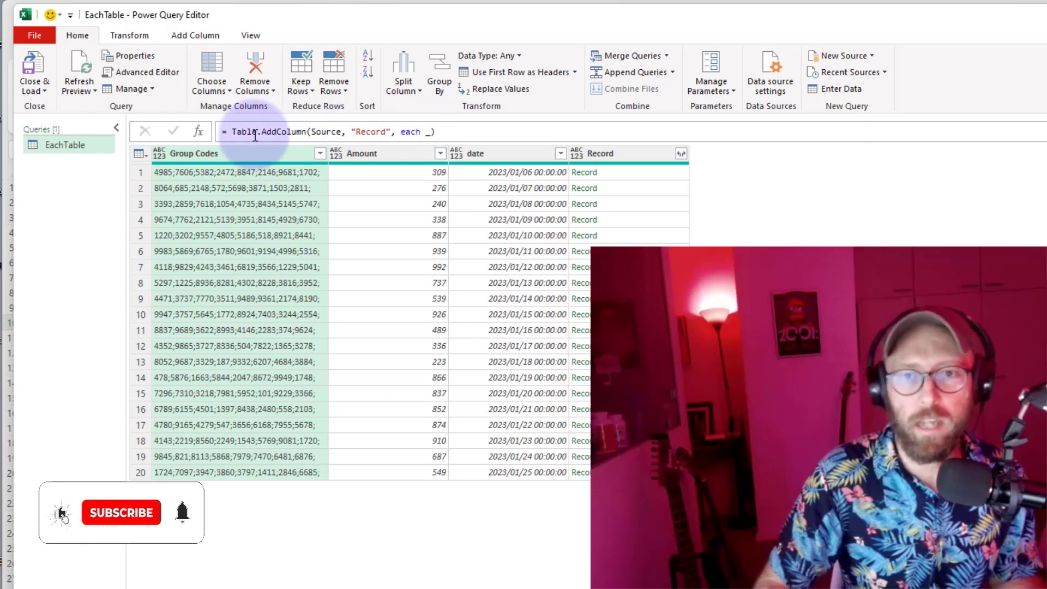
pyautogui.click(312, 131)
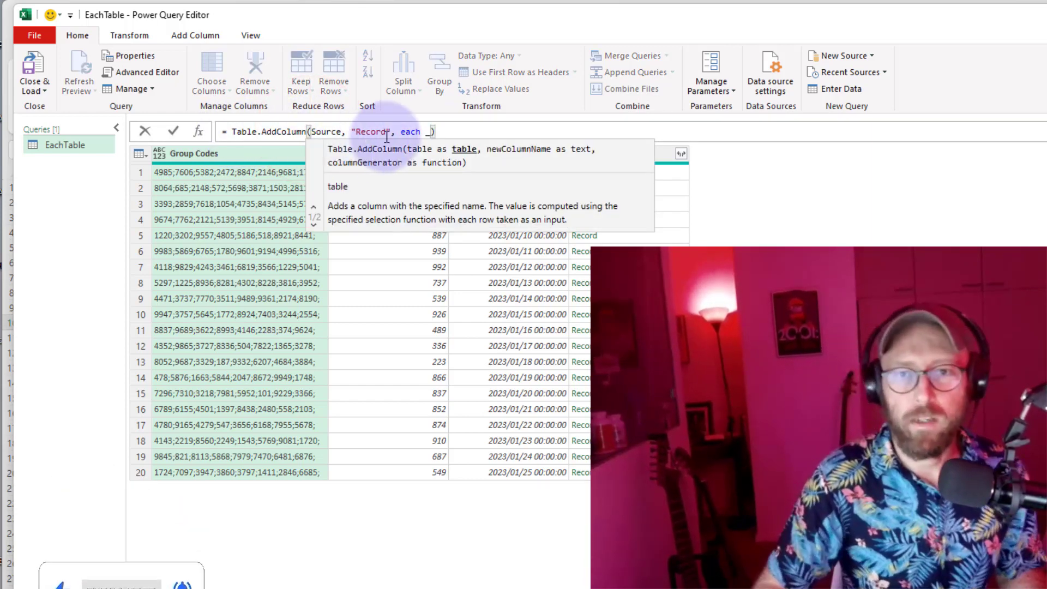
pyautogui.click(313, 132)
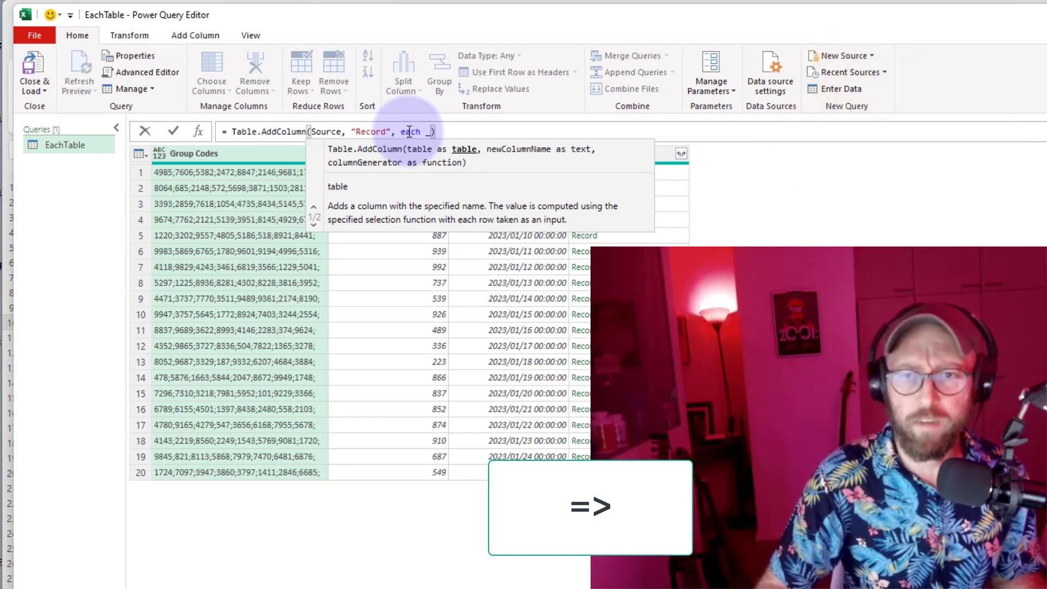
pyautogui.doubleClick(409, 131)
pyautogui.write('(')
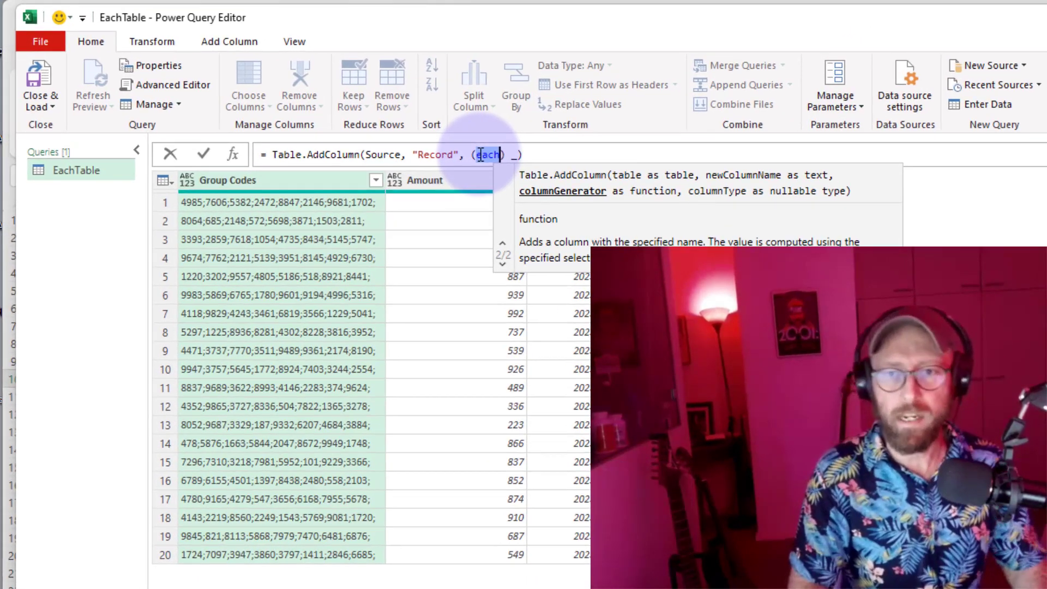
pyautogui.press('BackSpace')
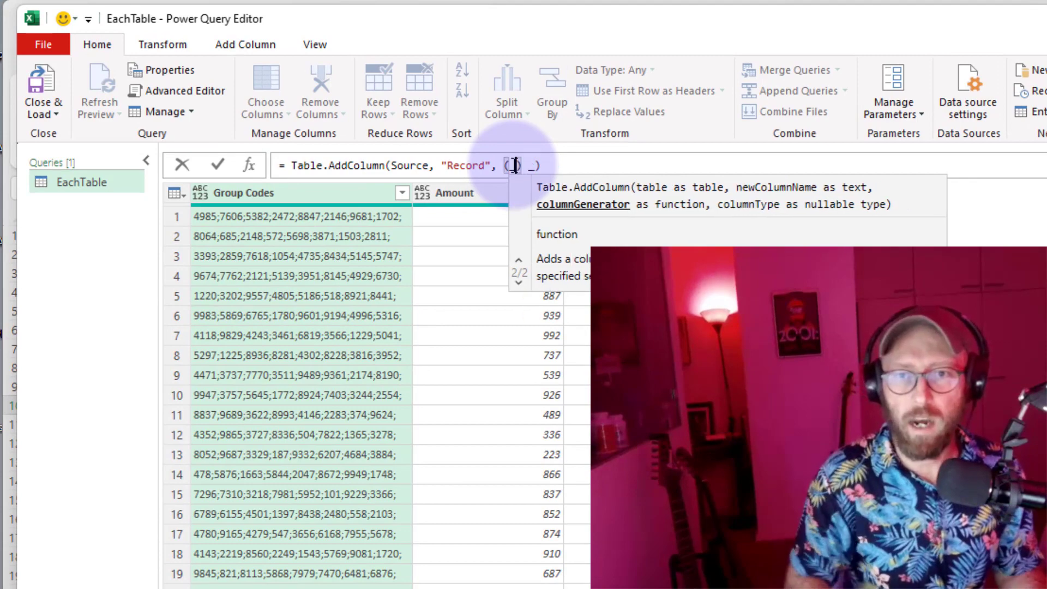
pyautogui.press('Right')
pyautogui.write('=>')
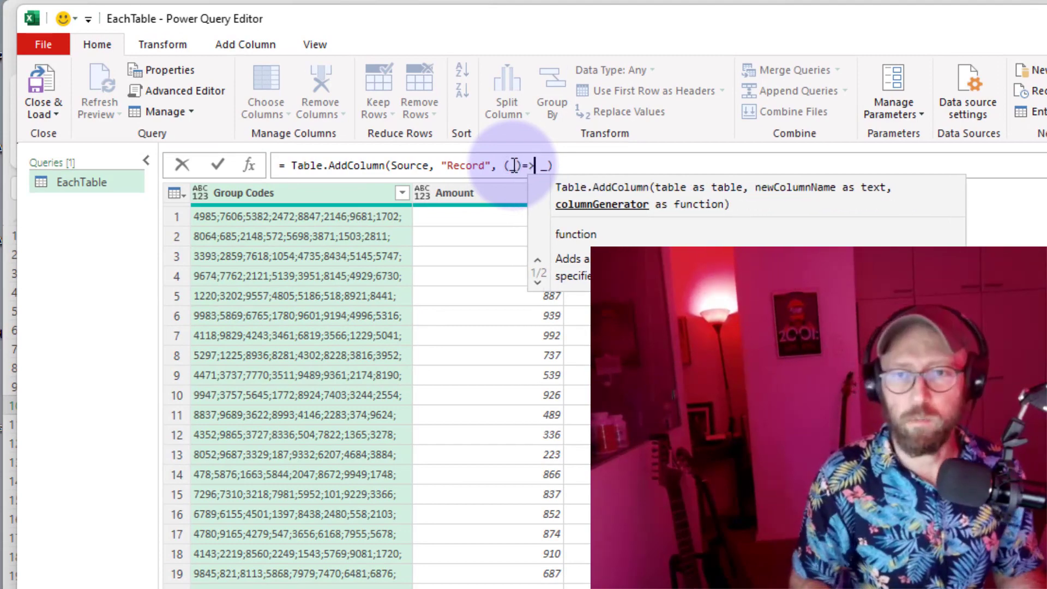
pyautogui.press('Return')
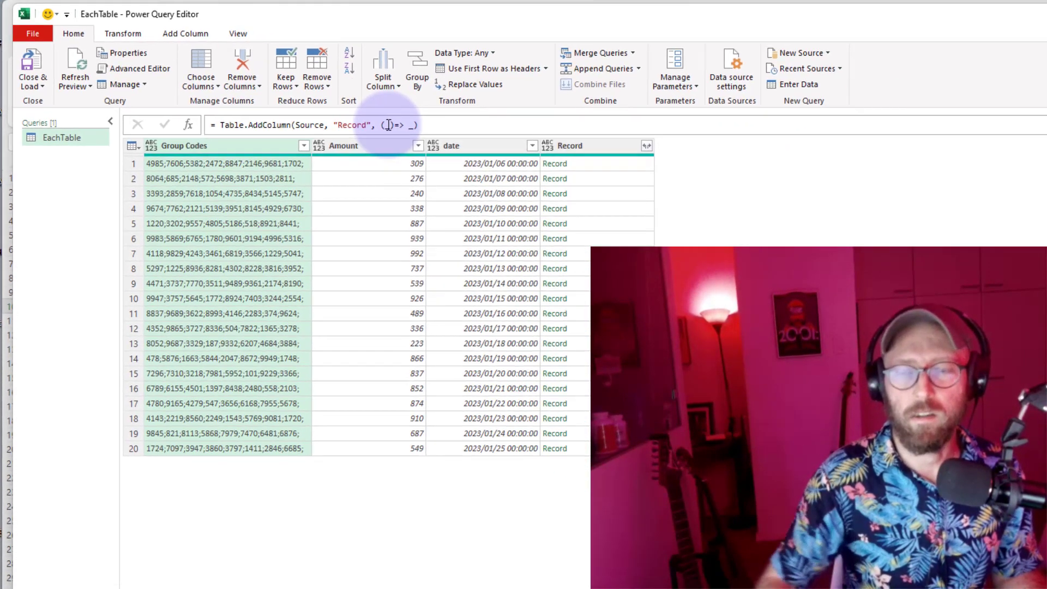
# Preview the records in a few of the first rows of the Record column
pyautogui.click(570, 163)
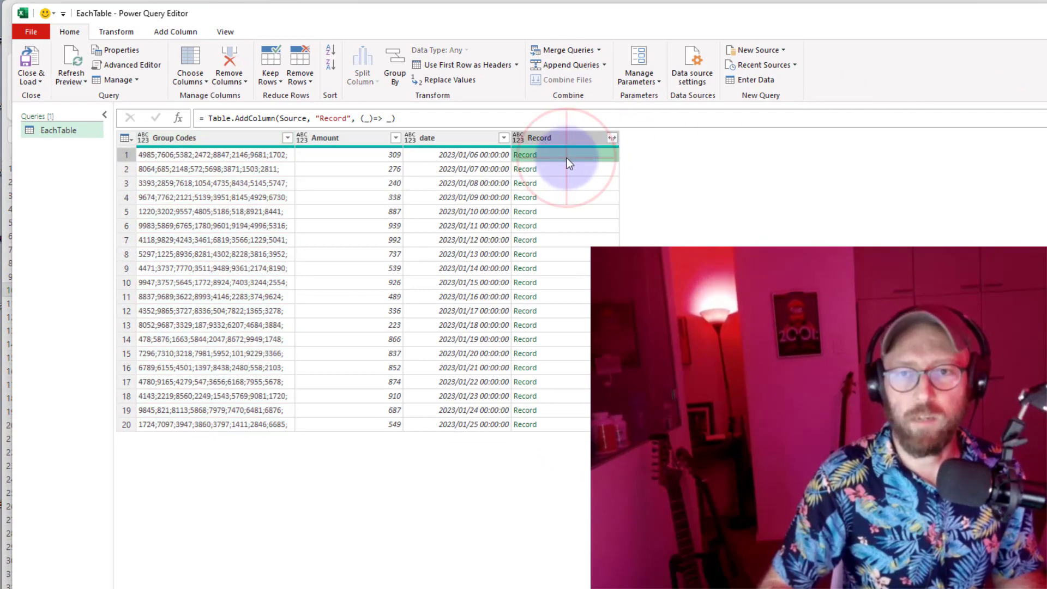
pyautogui.click(574, 186)
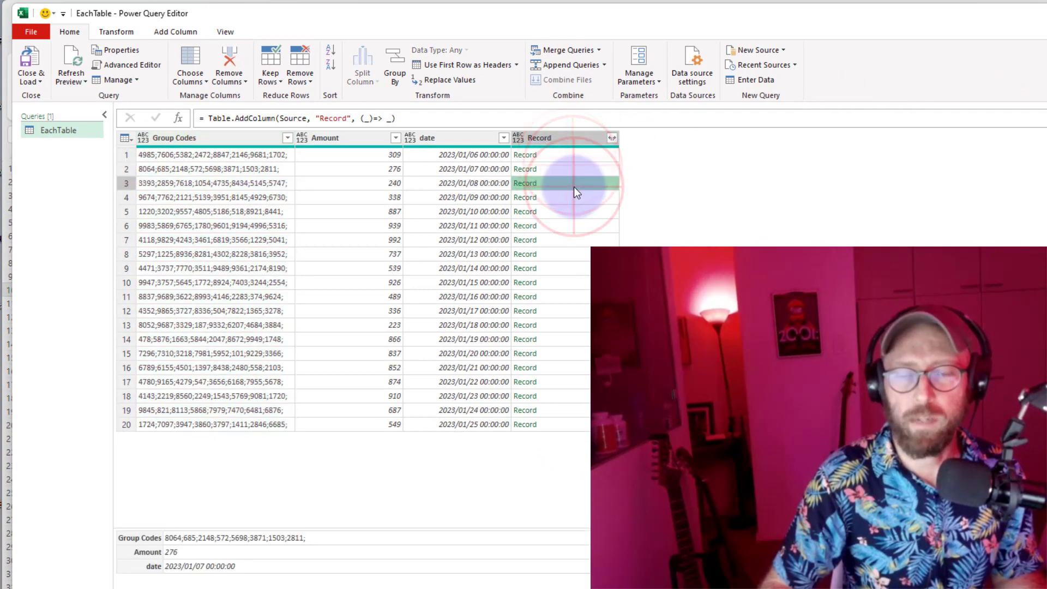
pyautogui.click(562, 155)
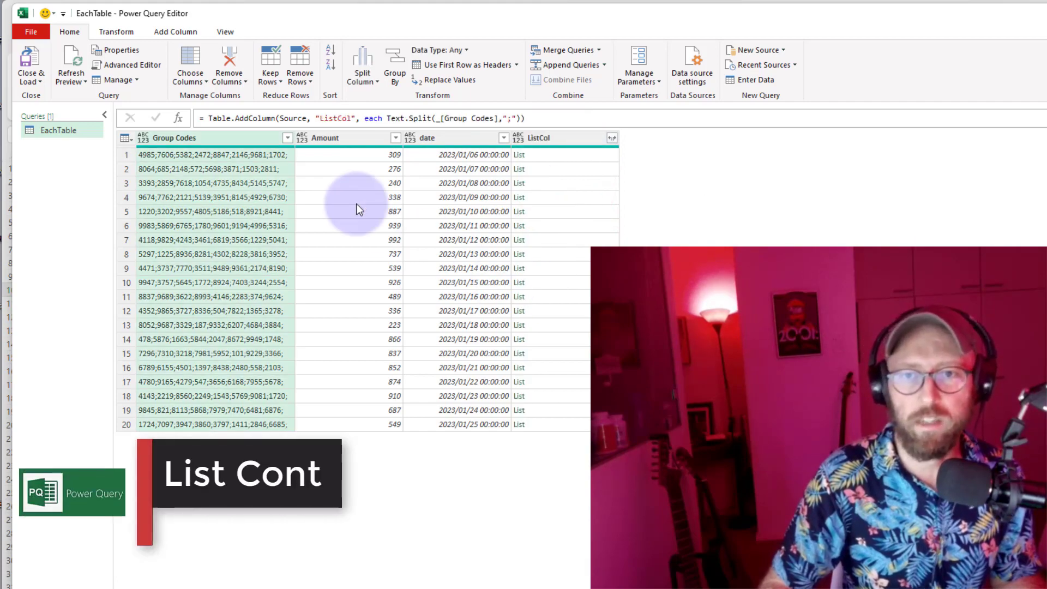
# In the ListContext formula, replace each with (_)=>, apply the change and preview the list in the first row of ListCol
pyautogui.doubleClick(374, 118)
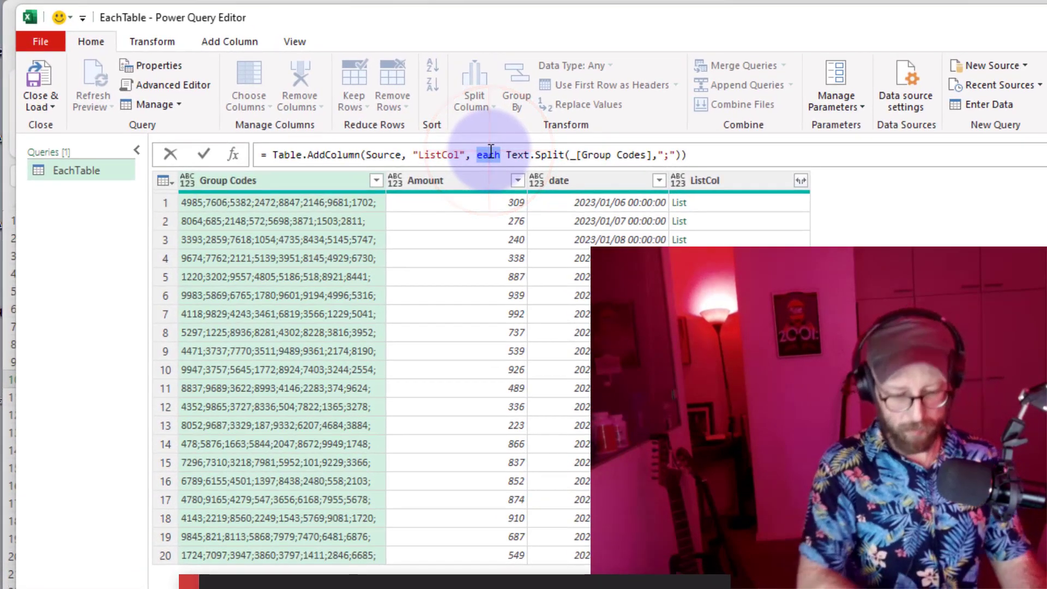
pyautogui.write('(e')
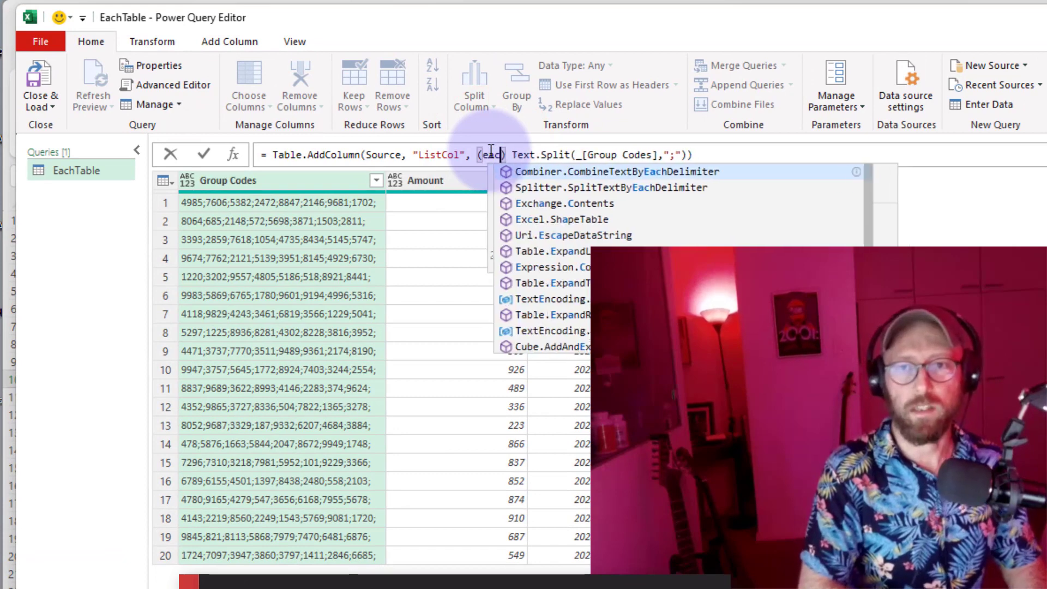
pyautogui.press('BackSpace')
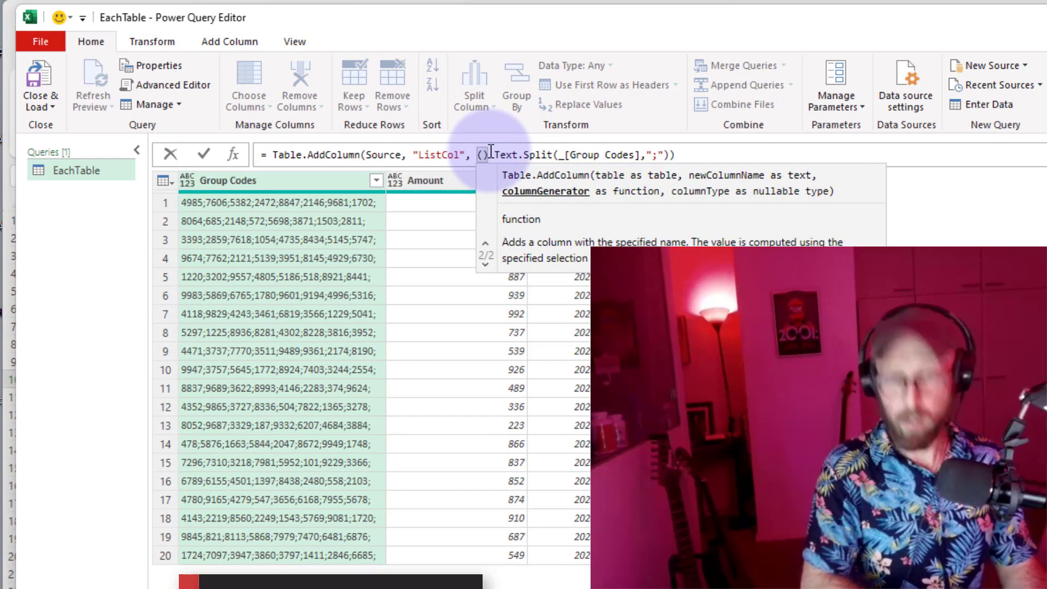
pyautogui.write('_ ')
pyautogui.write('=>')
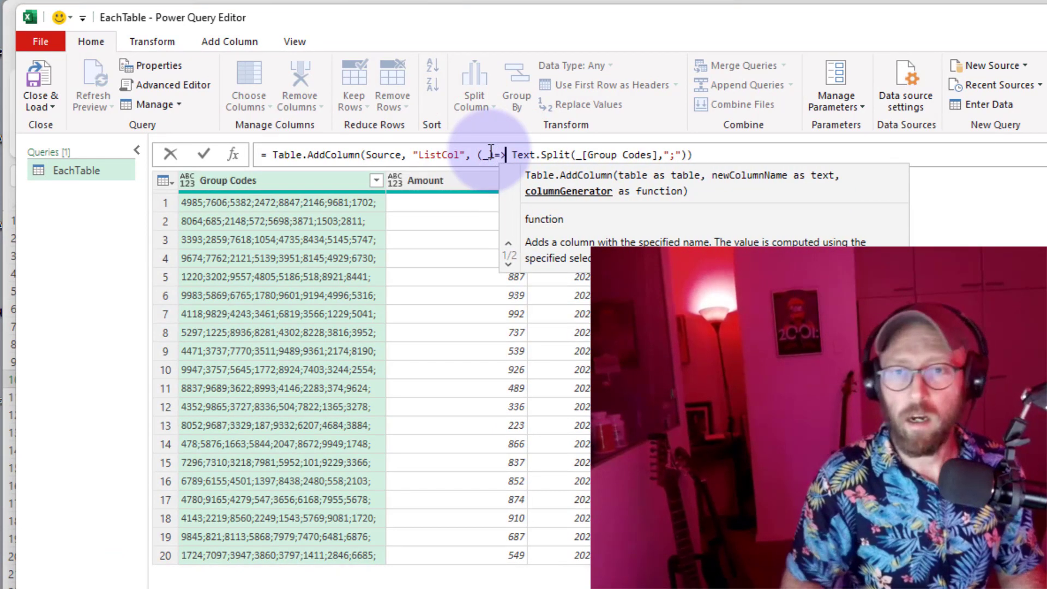
pyautogui.press('Return')
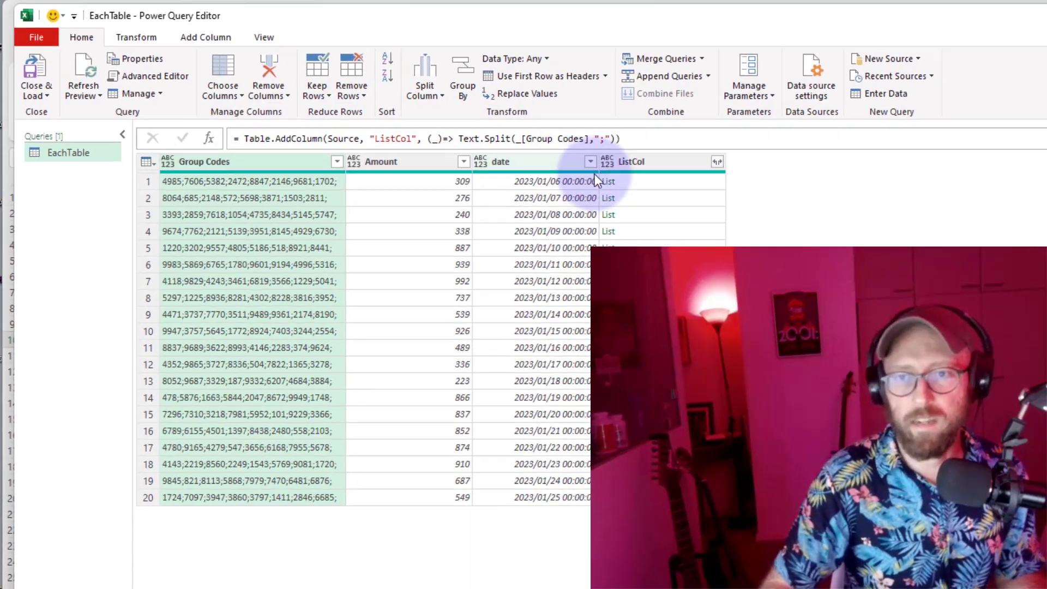
pyautogui.click(752, 203)
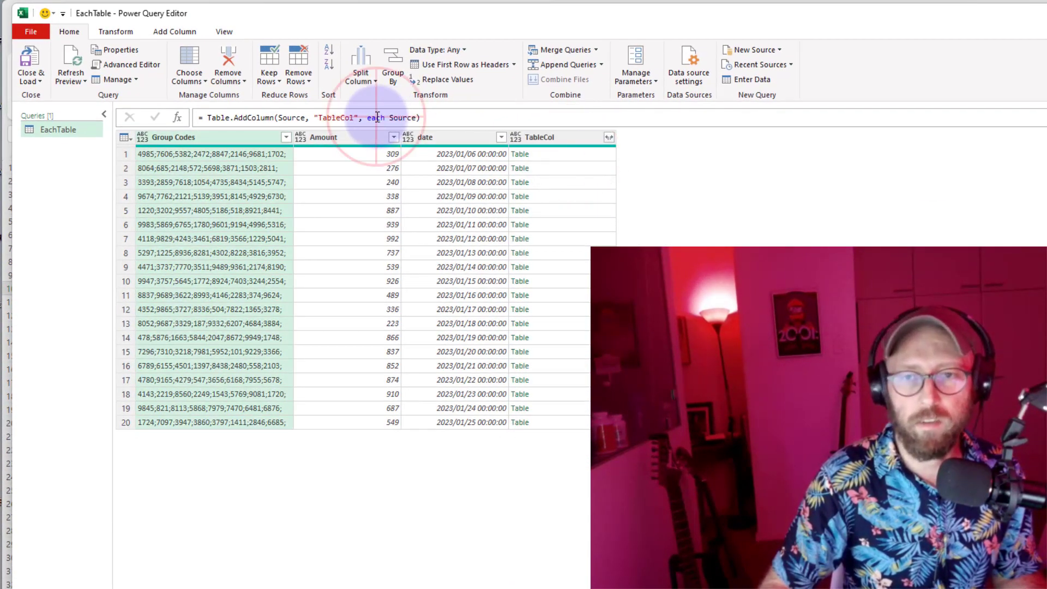
# In the TableContext formula, replace each with (_)=>, apply the change and preview the table in the first row of TableCol
pyautogui.doubleClick(377, 118)
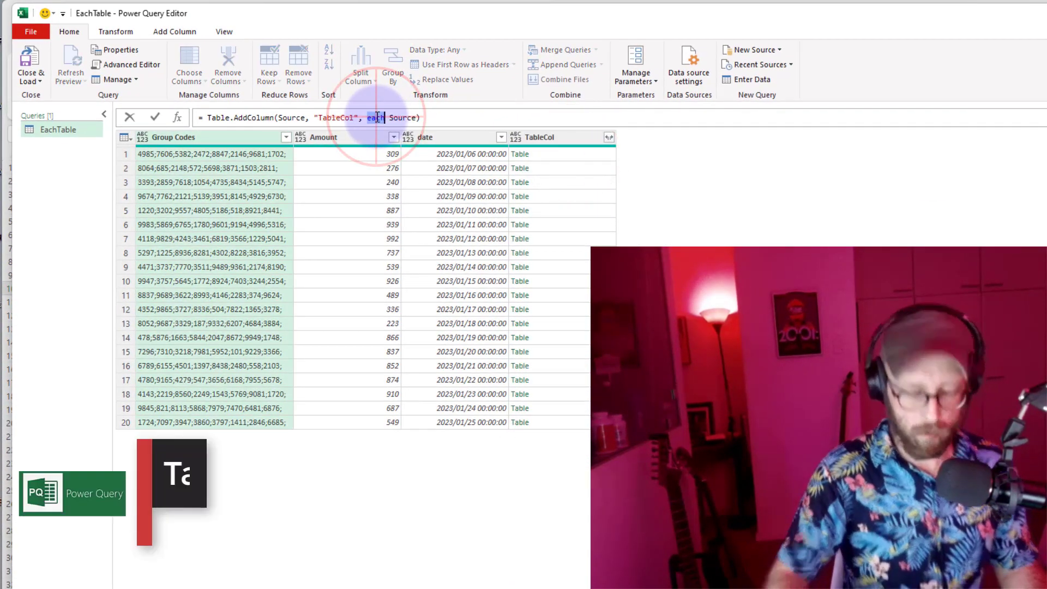
pyautogui.write('(')
pyautogui.press('BackSpace')
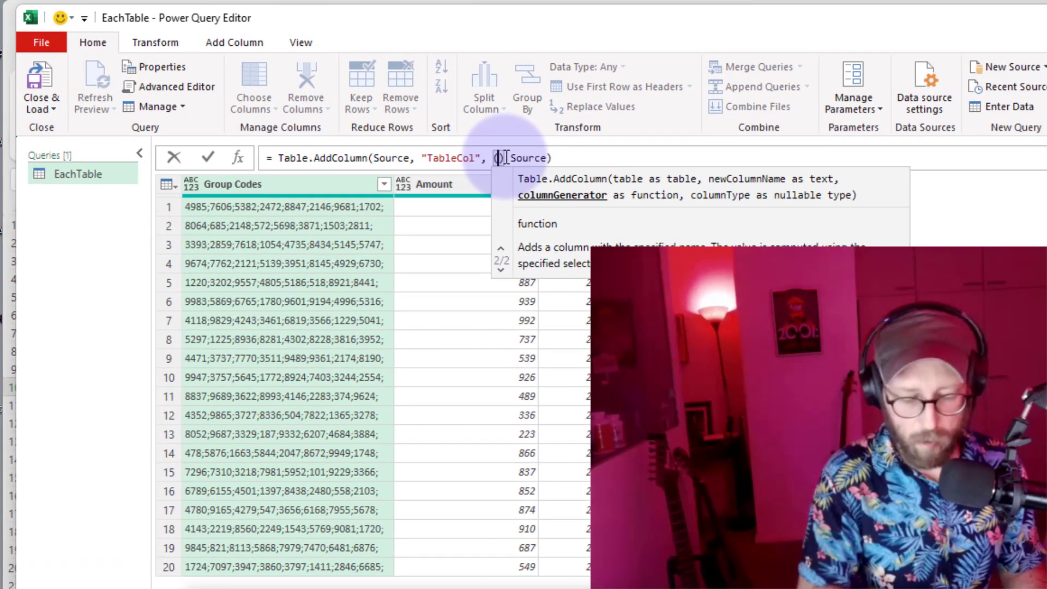
pyautogui.write('_)=')
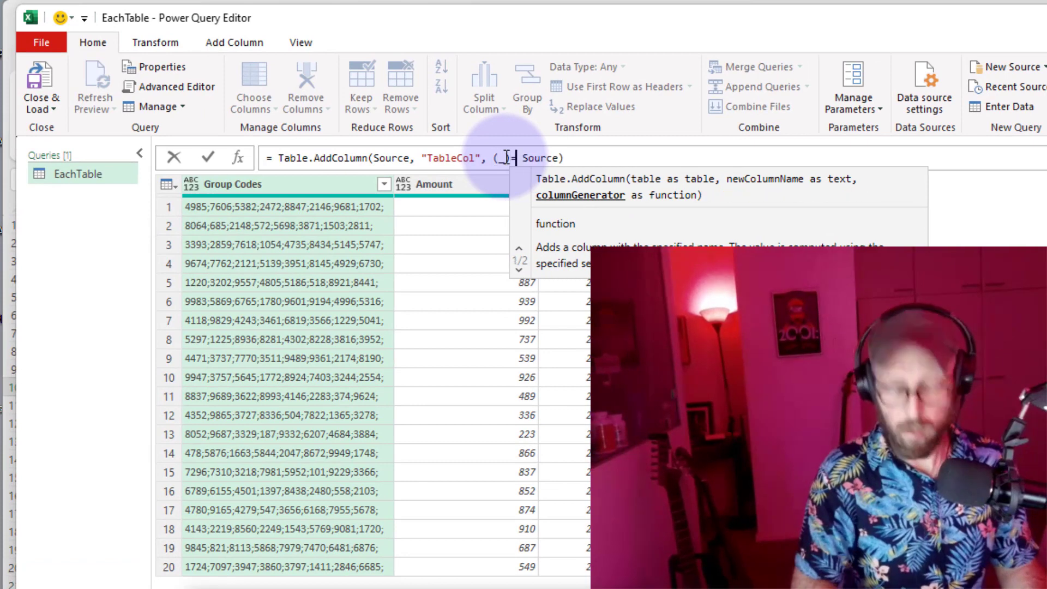
pyautogui.write('>')
pyautogui.press('Return')
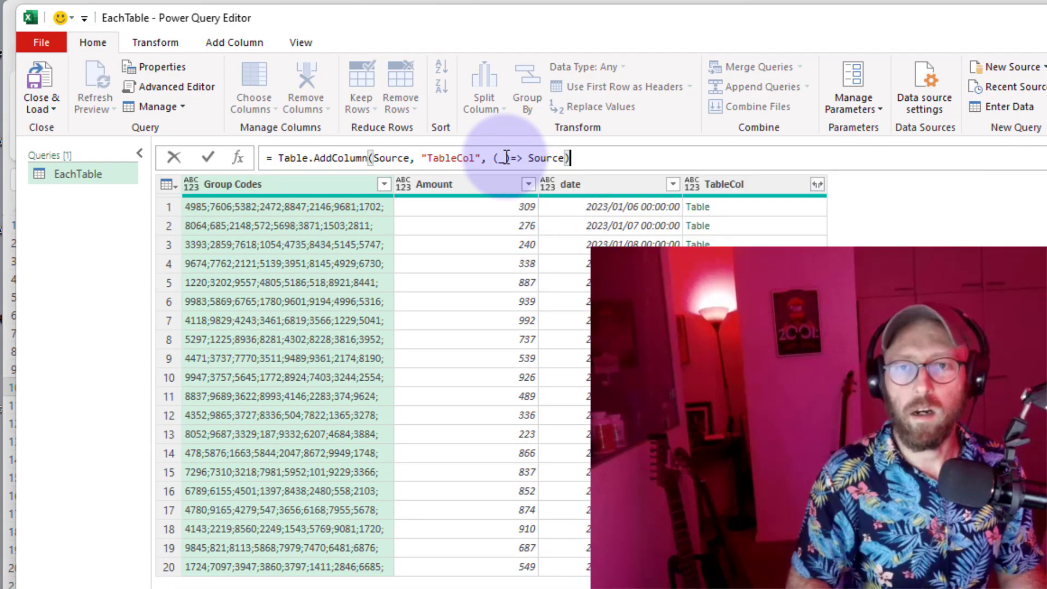
pyautogui.click(799, 209)
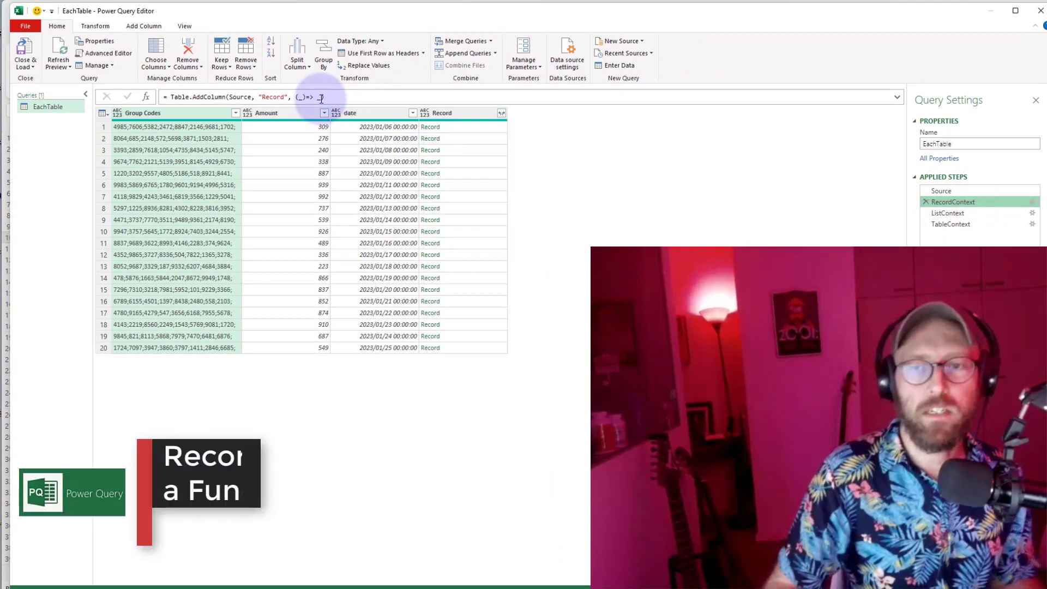
# In the RecordContext formula, wrap the underscore after (_)=> in Record.Field as its record argument, followed by a comma
pyautogui.write(')')
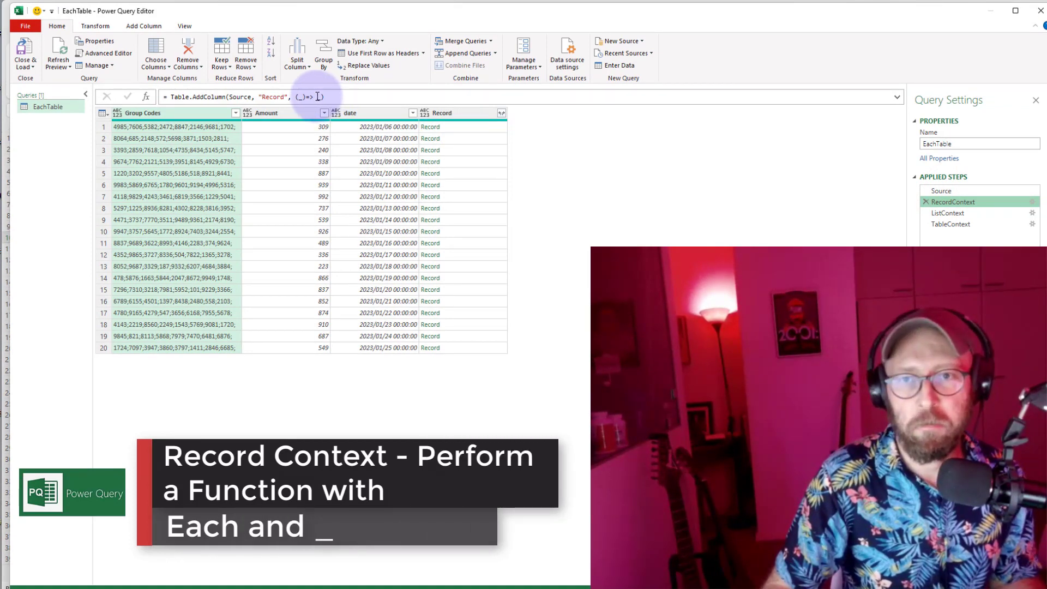
pyautogui.click(318, 96)
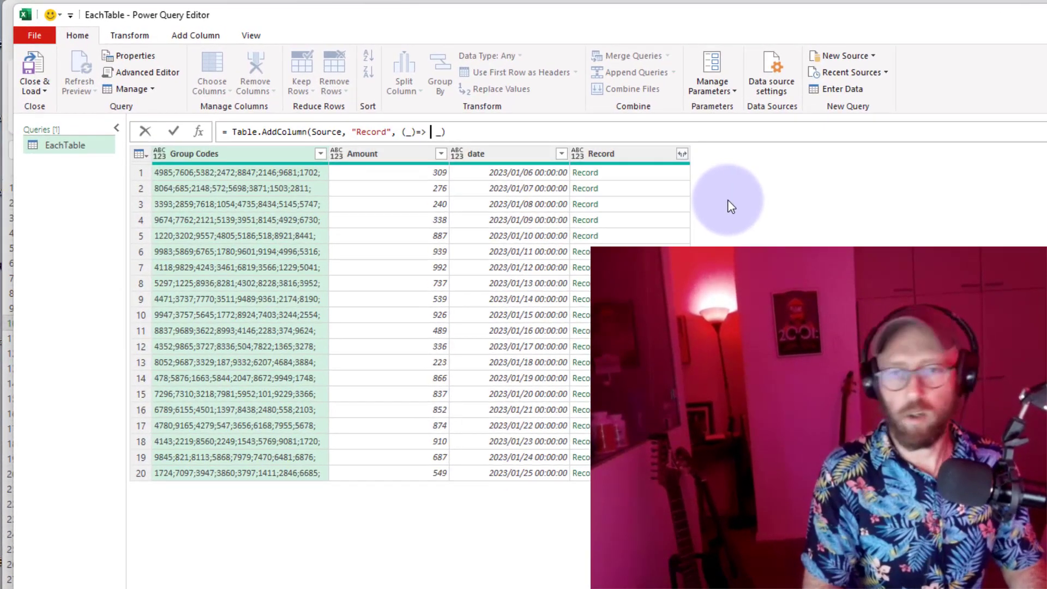
pyautogui.write('reco')
pyautogui.press('Tab')
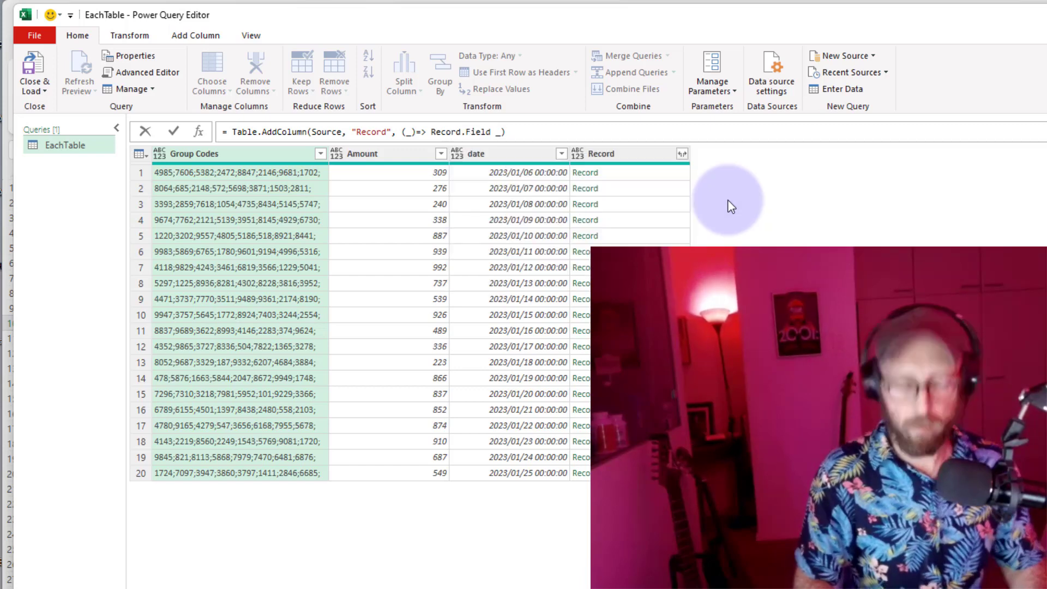
pyautogui.write('(')
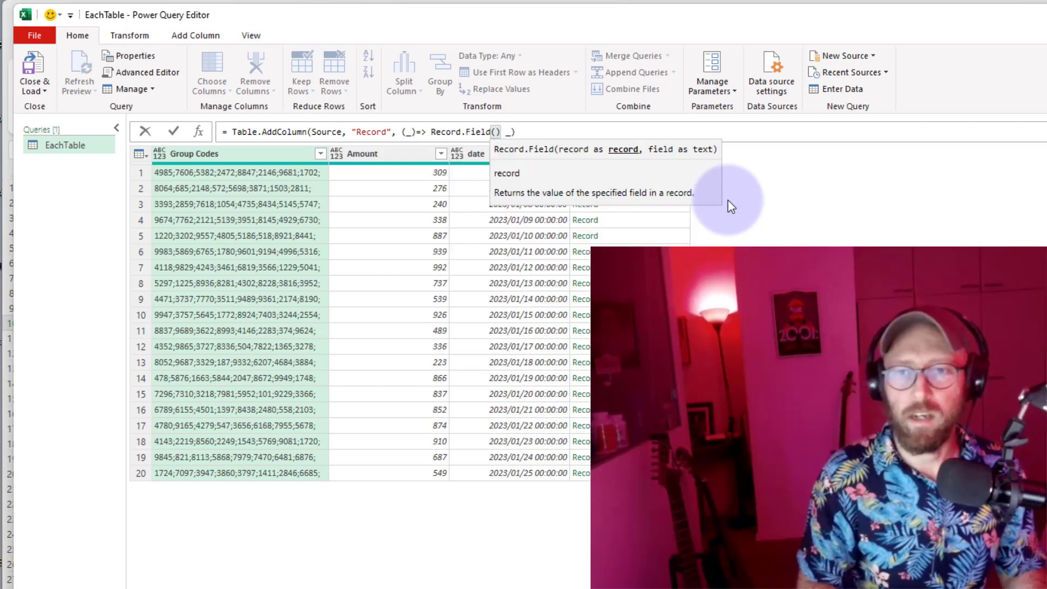
pyautogui.press('Delete')
pyautogui.press('Delete')
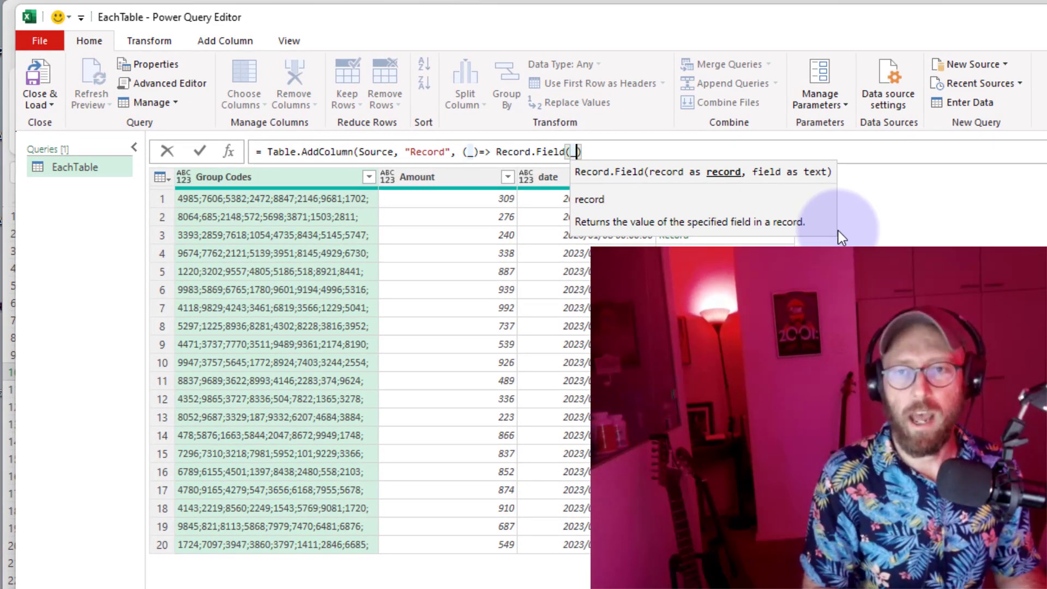
pyautogui.write(',')
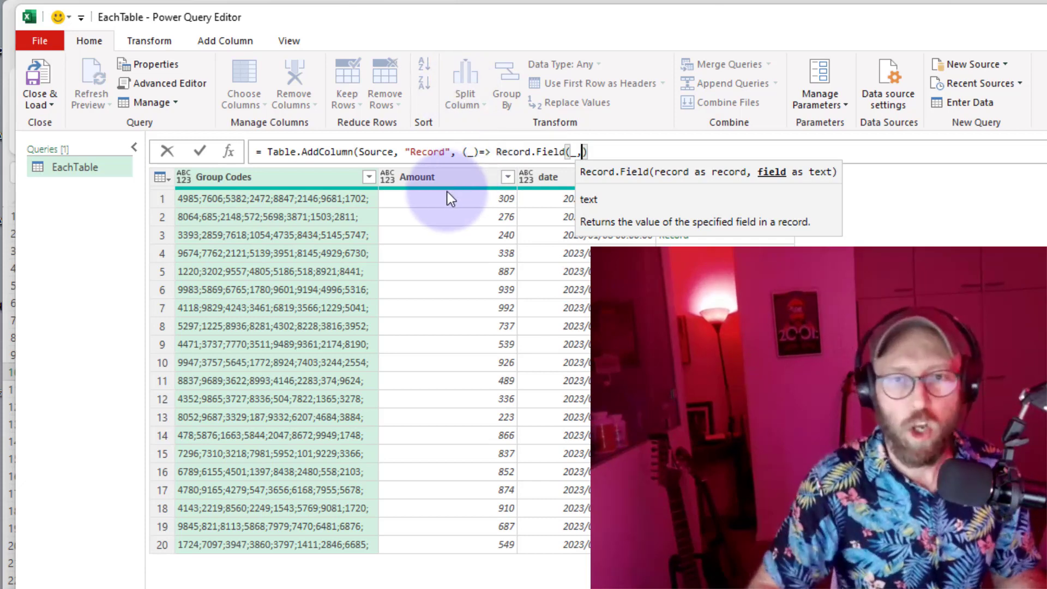
# Supply "date" as the field argument of Record.Field, close the formula and apply it
pyautogui.click(469, 153)
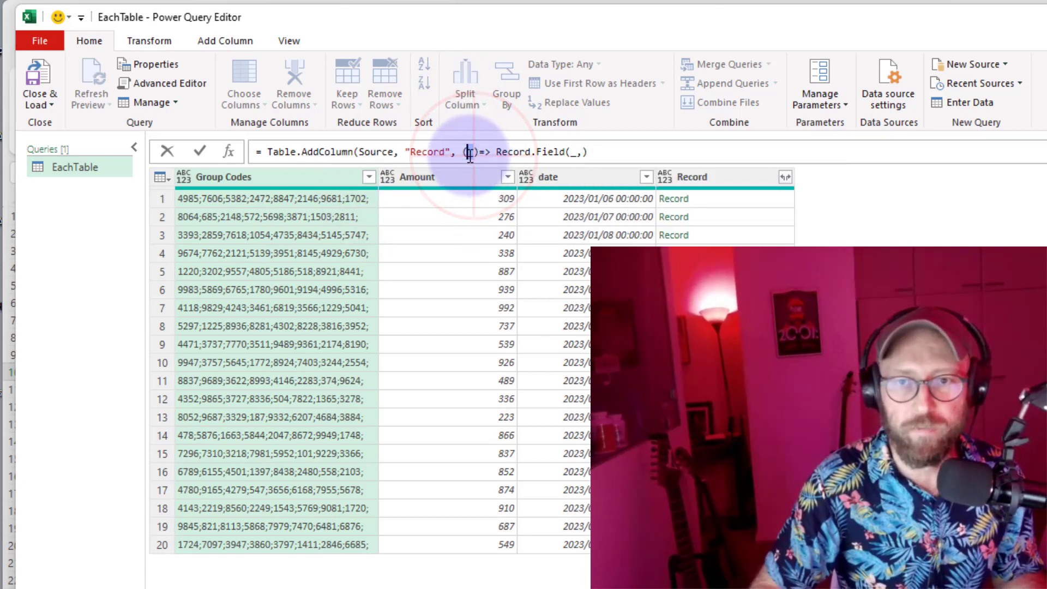
pyautogui.click(571, 152)
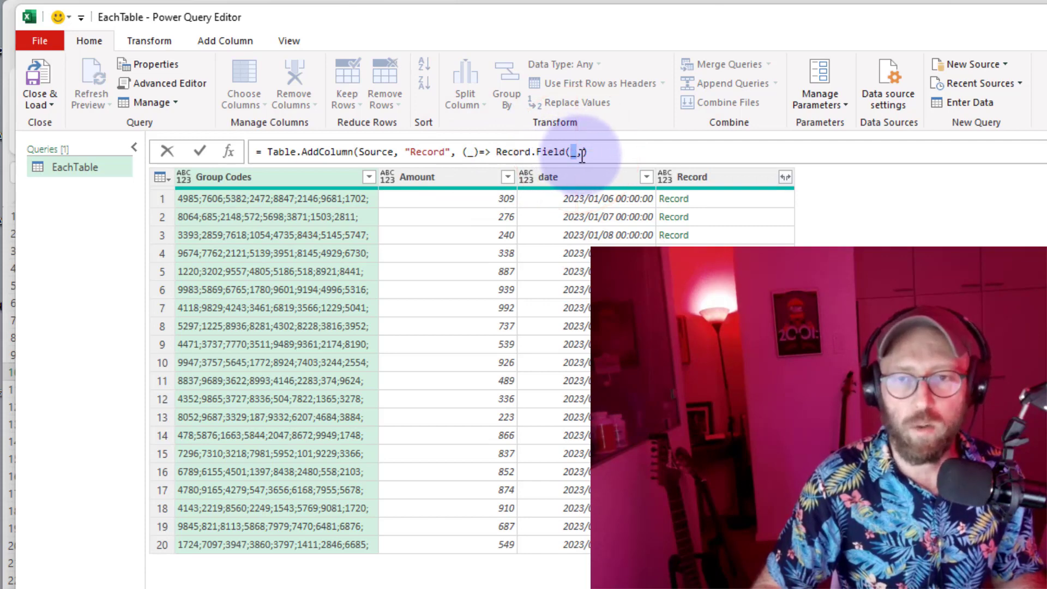
pyautogui.click(583, 153)
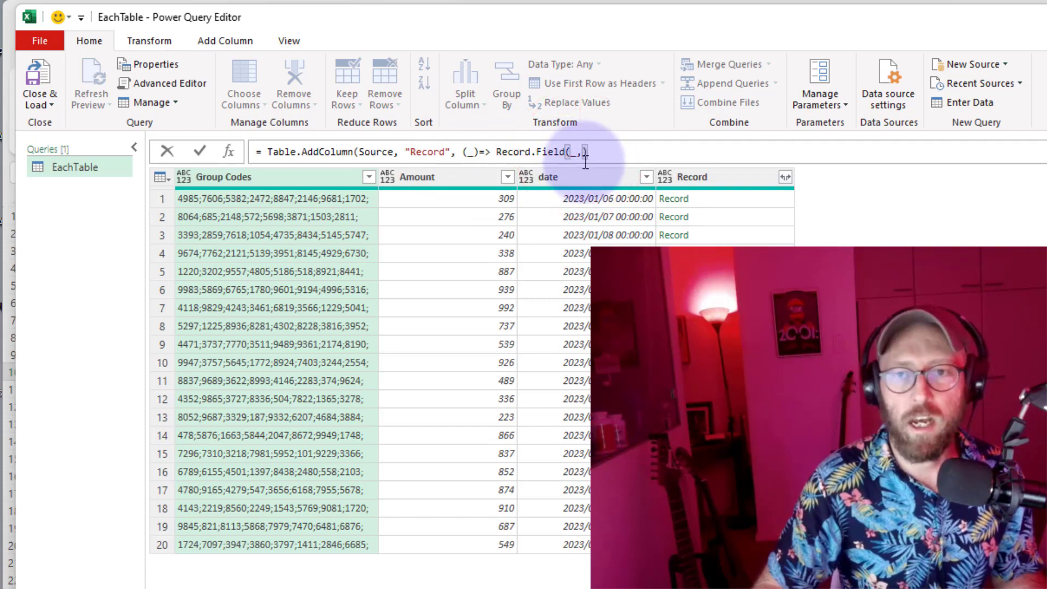
pyautogui.write('"')
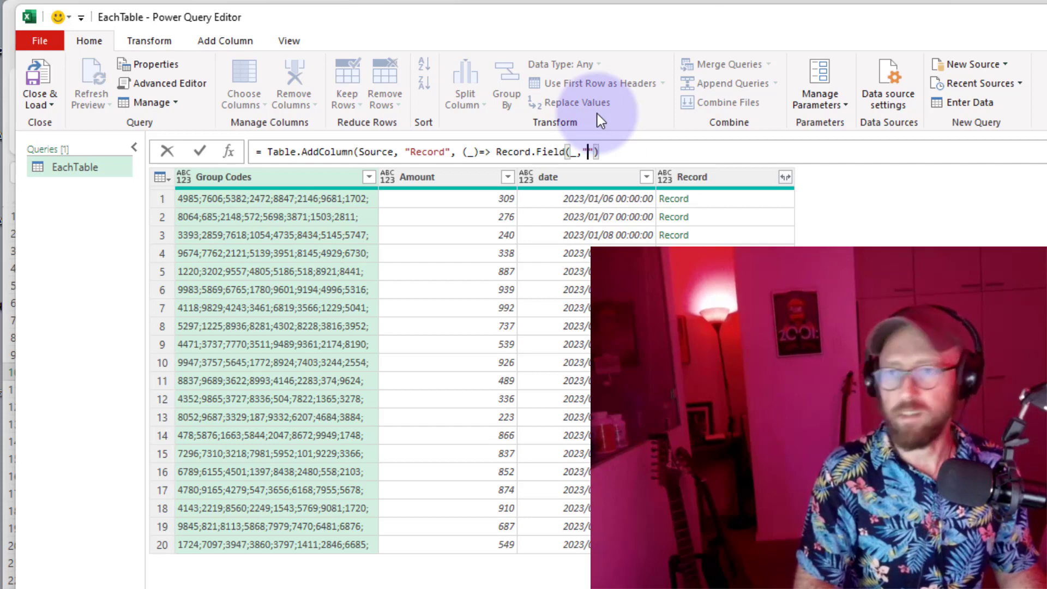
pyautogui.write('date"')
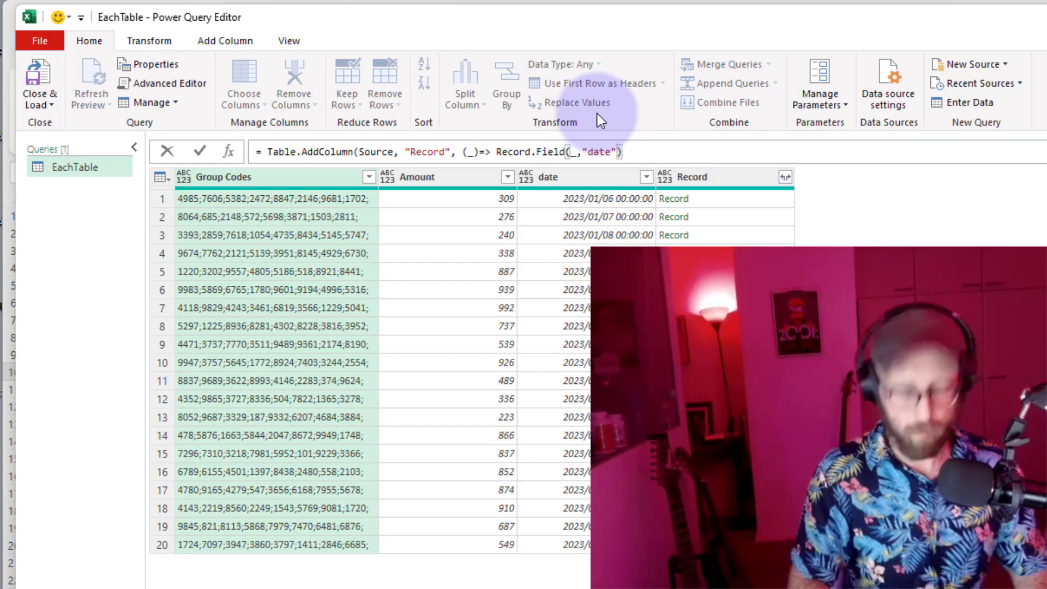
pyautogui.write('))')
pyautogui.press('Return')
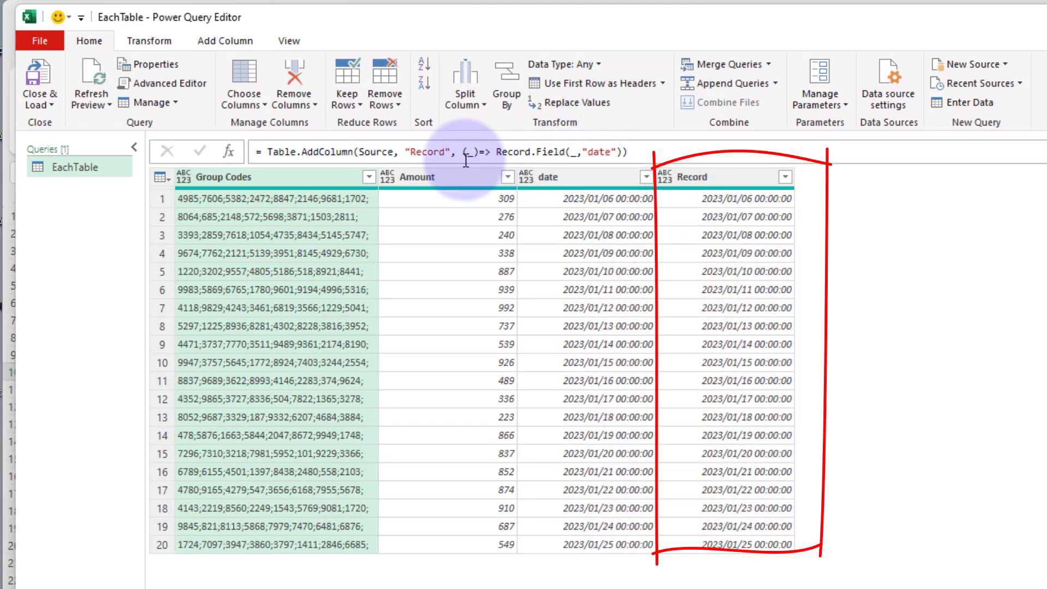
# Examine the (_) parameter and the matching underscore argument inside Record.Field in the RecordContext formula
pyautogui.moveTo(462, 151); pyautogui.dragTo(478, 152)
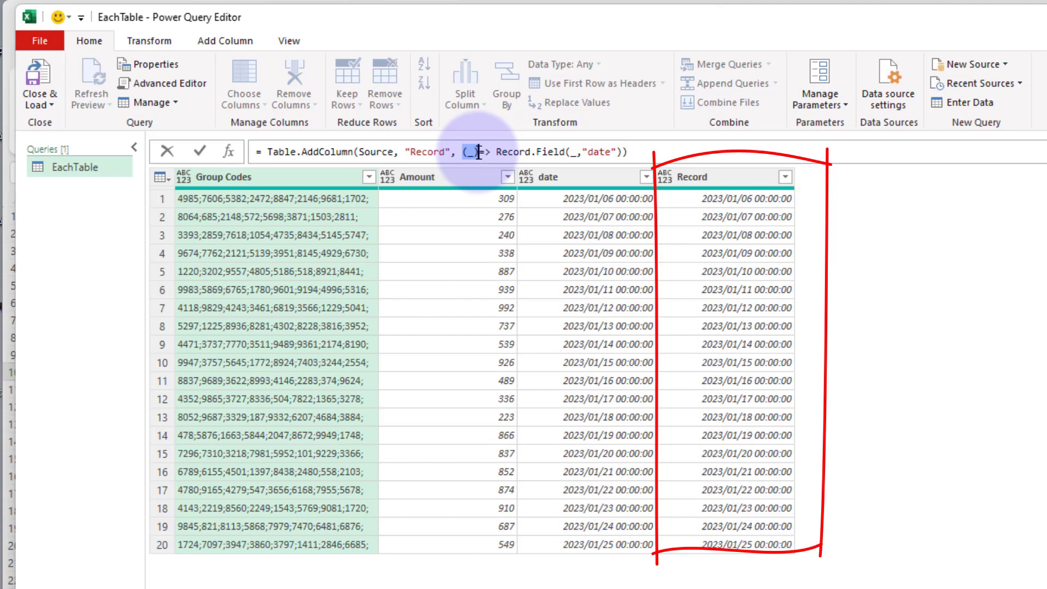
pyautogui.click(474, 155)
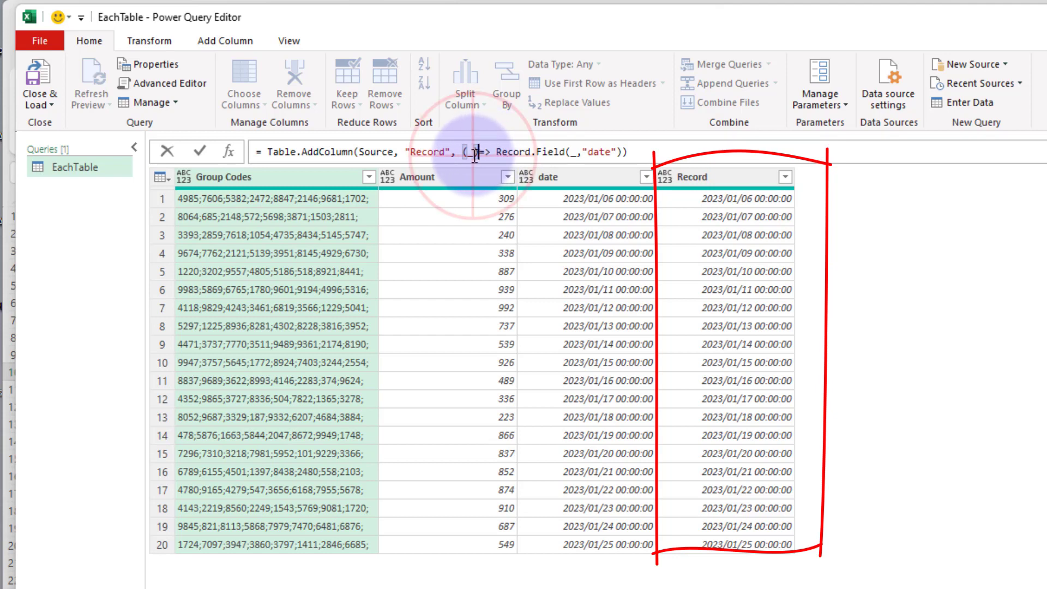
pyautogui.click(577, 152)
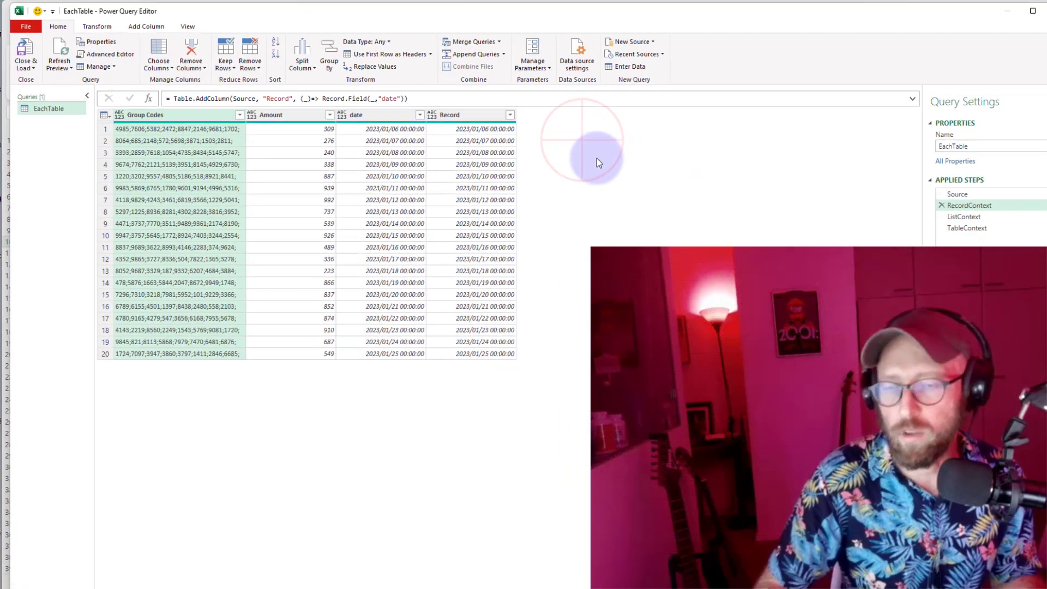
# Preview the first row's list in ListContext and wrap the formula's Text.Split expression in List.Transform
pyautogui.click(458, 126)
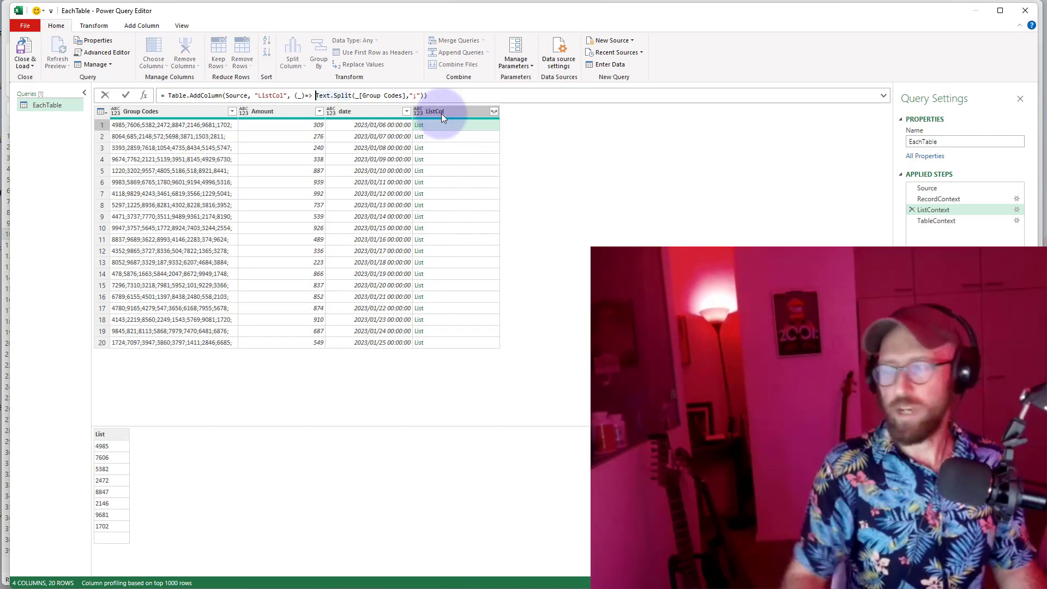
pyautogui.click(316, 95)
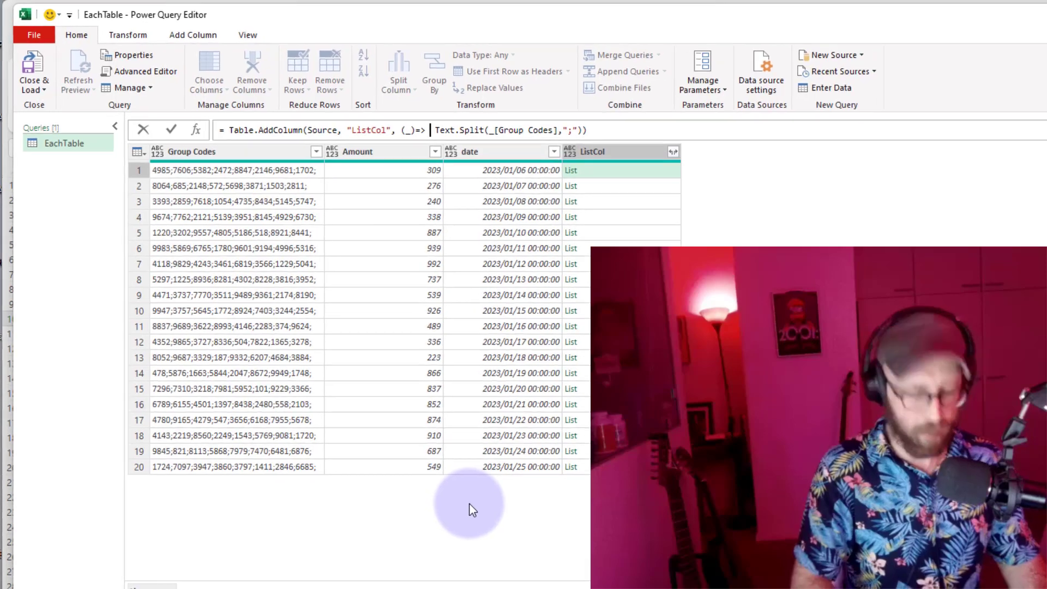
pyautogui.write('listtr')
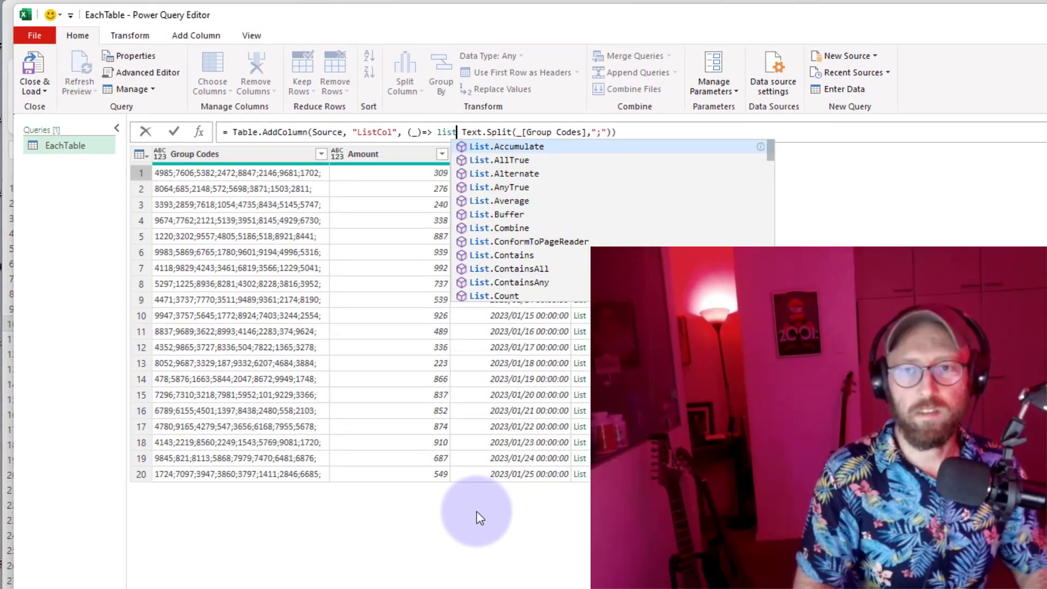
pyautogui.press('Tab')
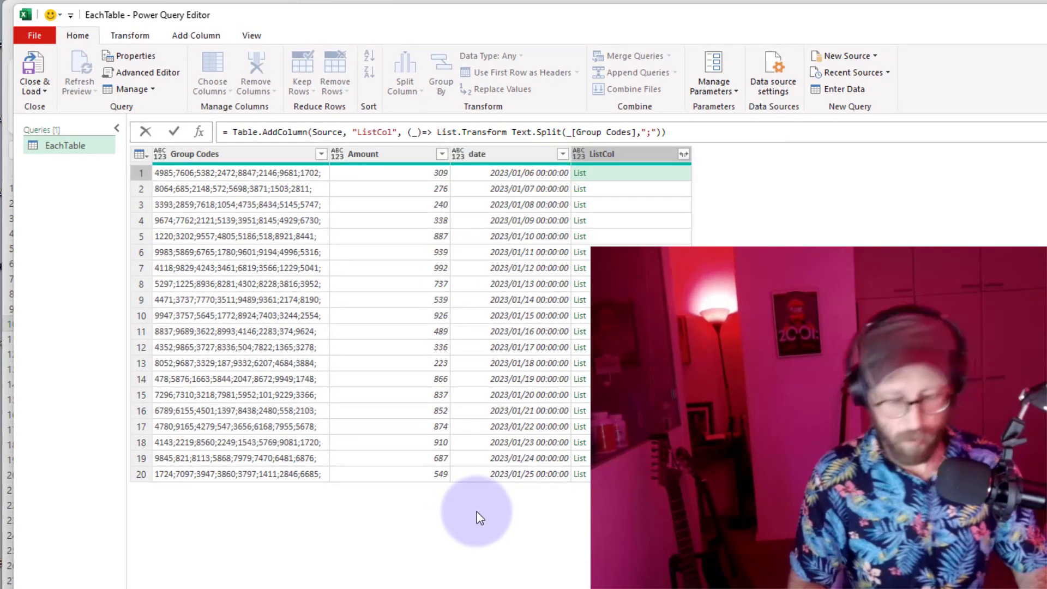
pyautogui.write('(')
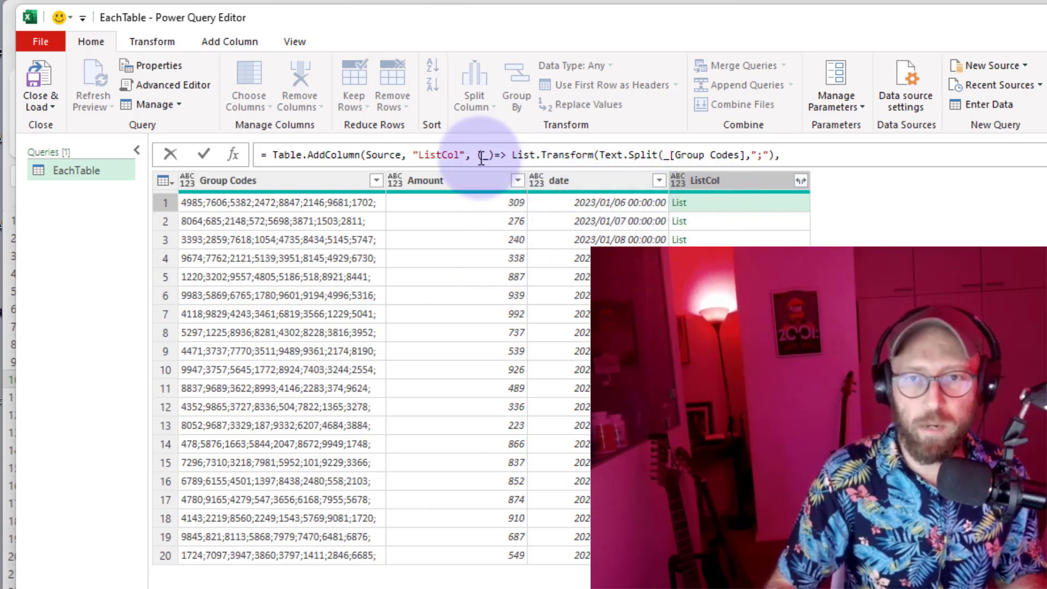
# Add each Number.FromText with an open argument as the transformation function of List.Transform in the ListContext formula
pyautogui.moveTo(478, 155); pyautogui.dragTo(511, 155)
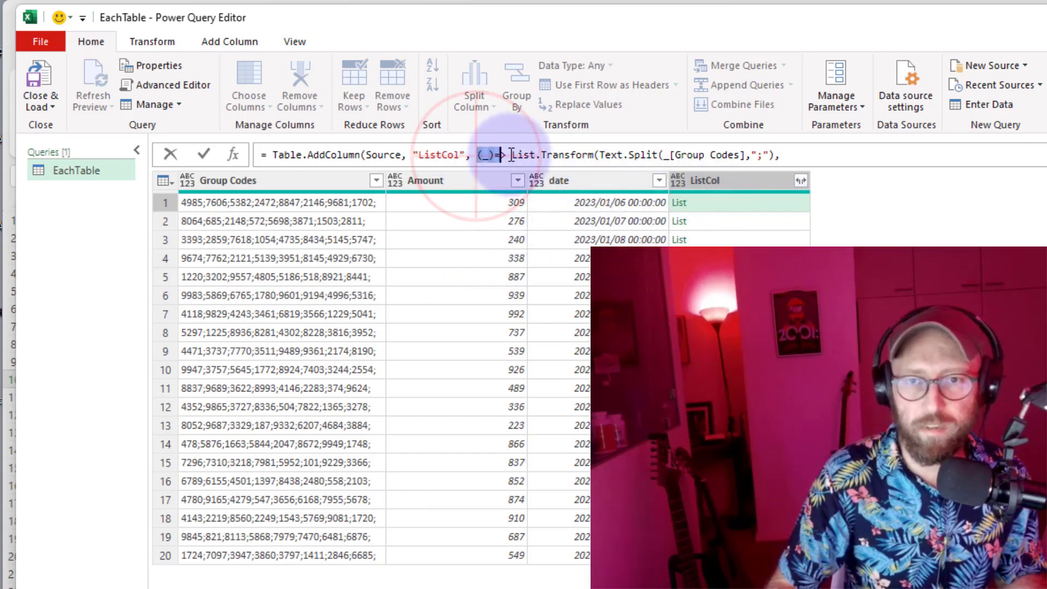
pyautogui.click(724, 207)
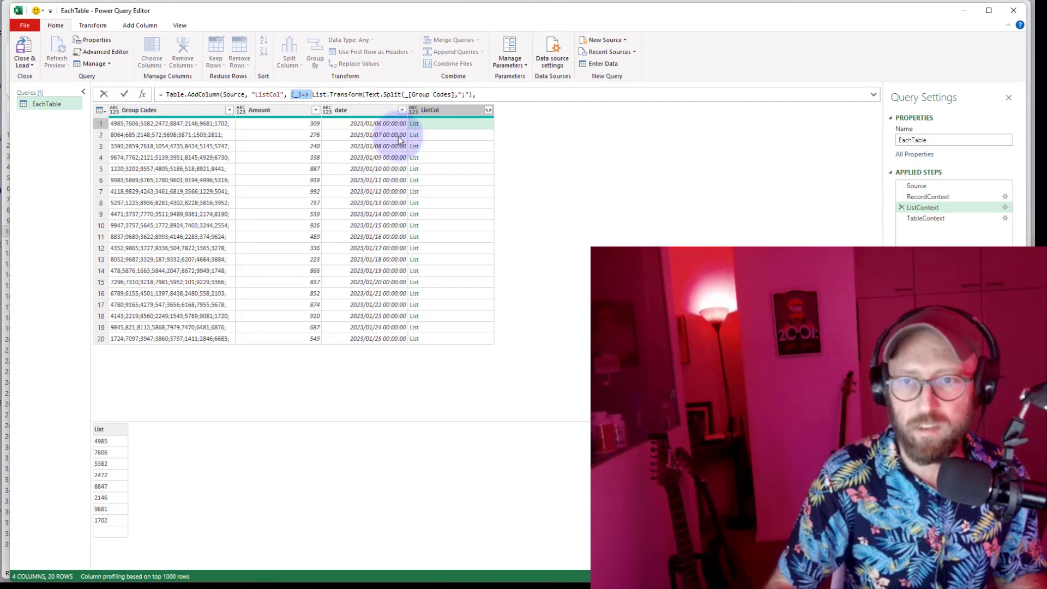
pyautogui.click(510, 96)
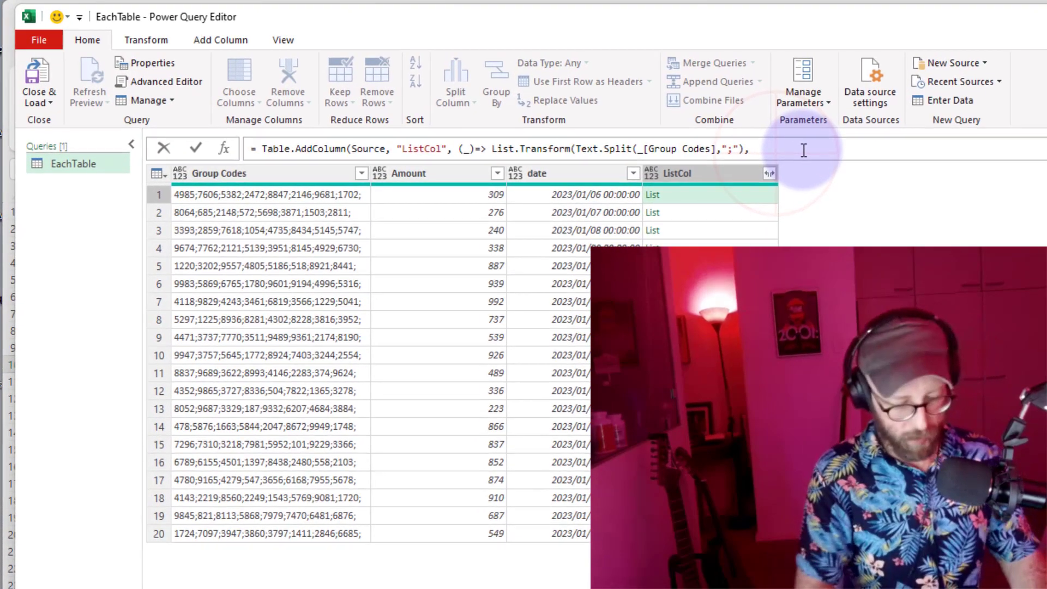
pyautogui.write('each')
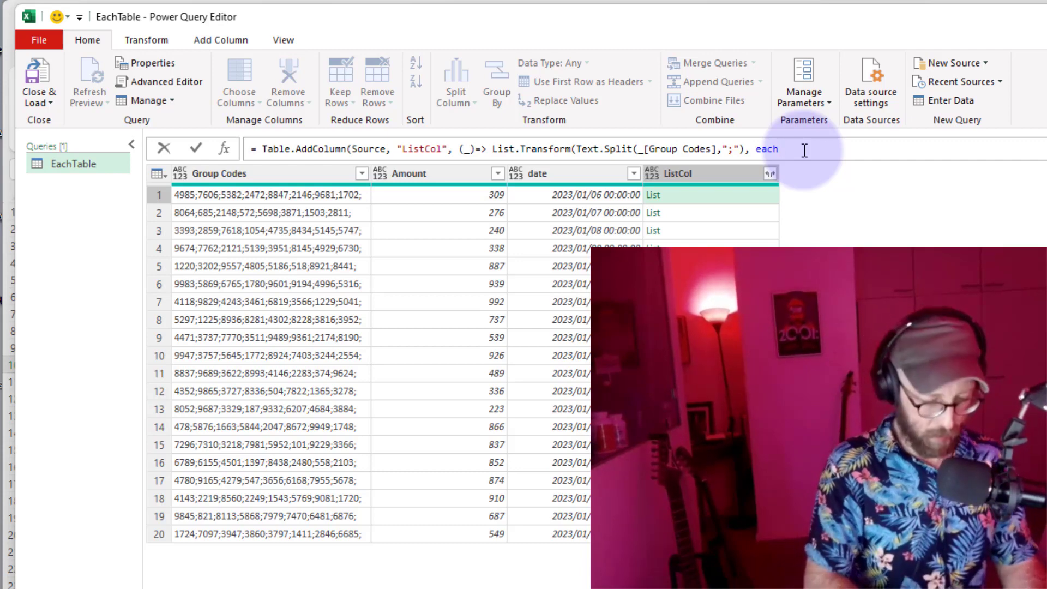
pyautogui.write('number')
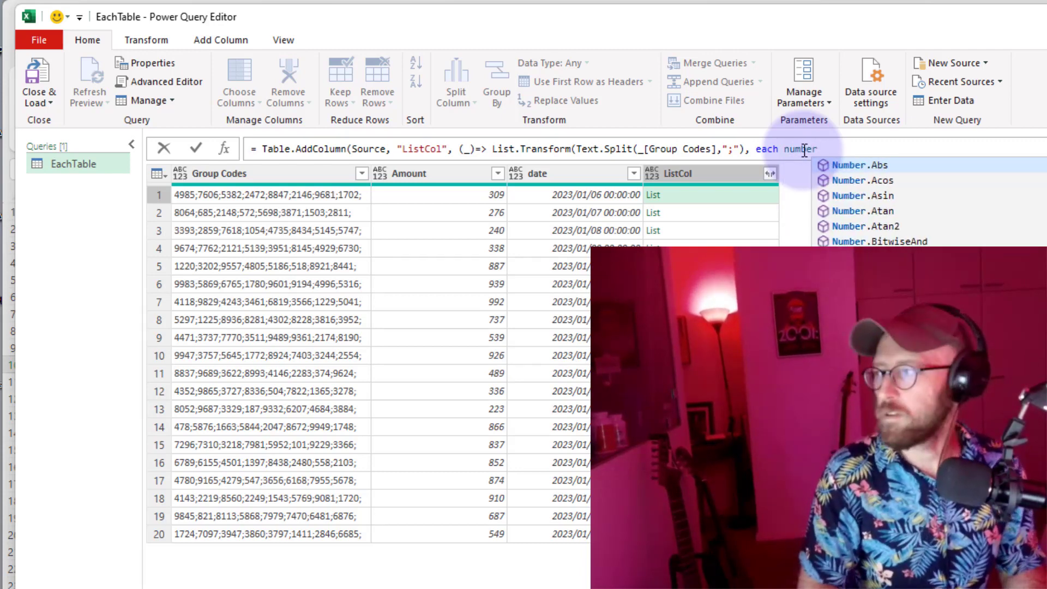
pyautogui.write('from')
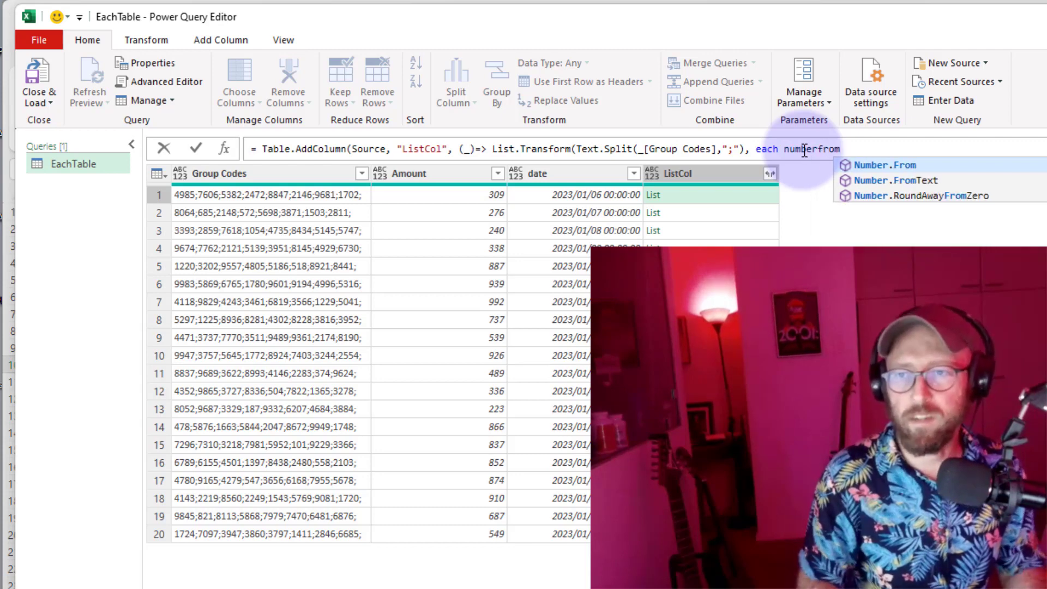
pyautogui.press('Down')
pyautogui.press('Tab')
pyautogui.write('(')
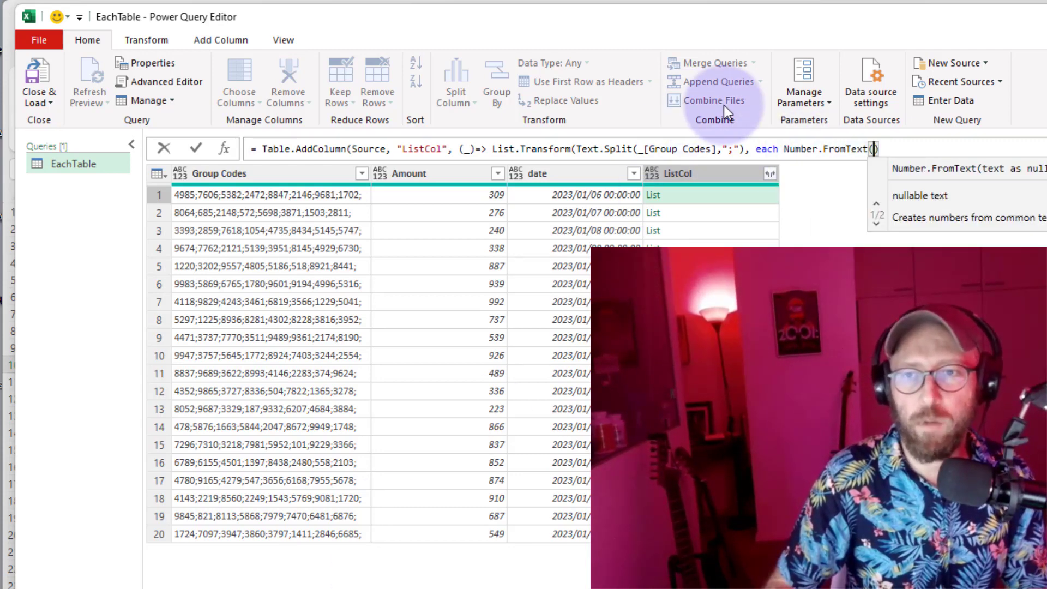
# Replace the inner each before Number.FromText with the explicit function declaration (ListValue)=>
pyautogui.doubleClick(767, 149)
pyautogui.write('(')
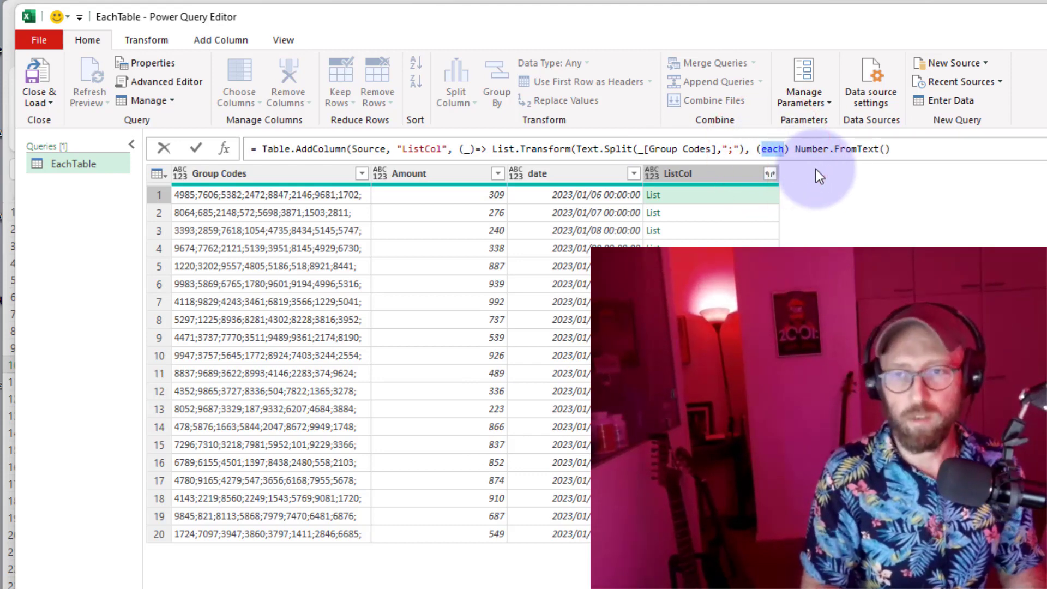
pyautogui.write('ListVal')
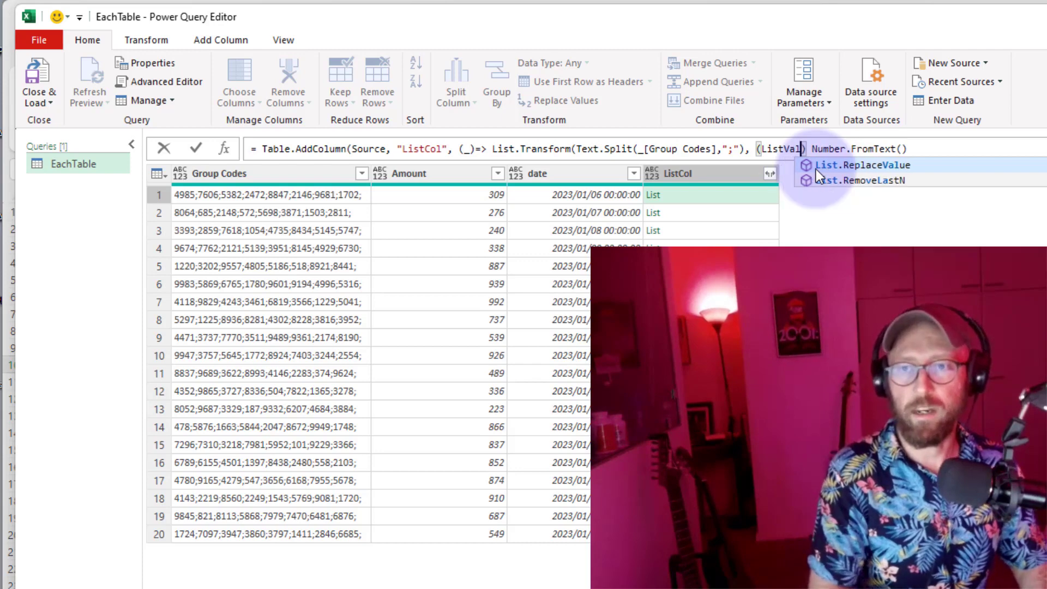
pyautogui.write('u')
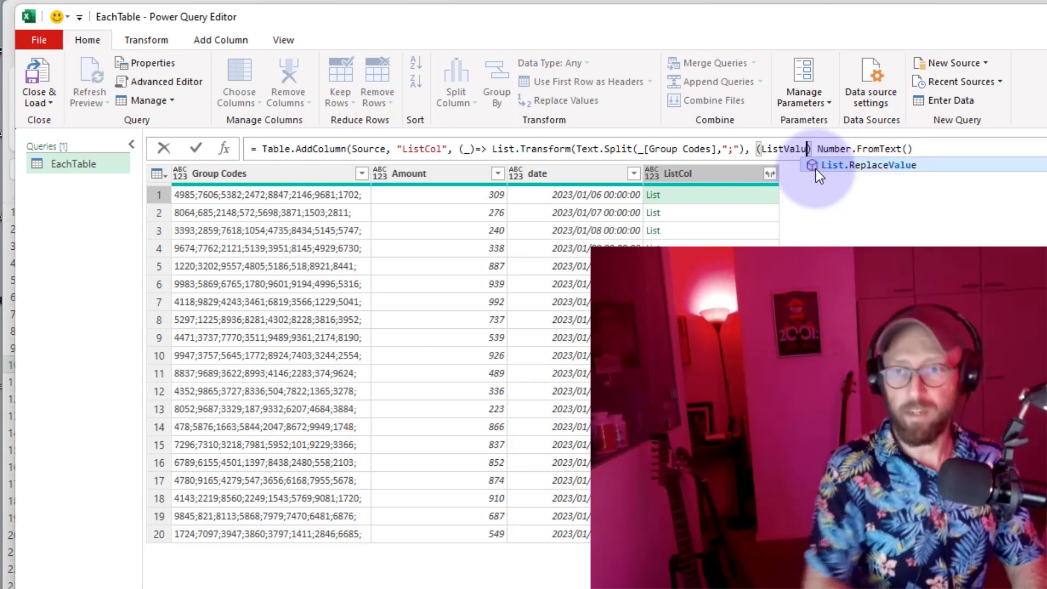
pyautogui.write('e)=>')
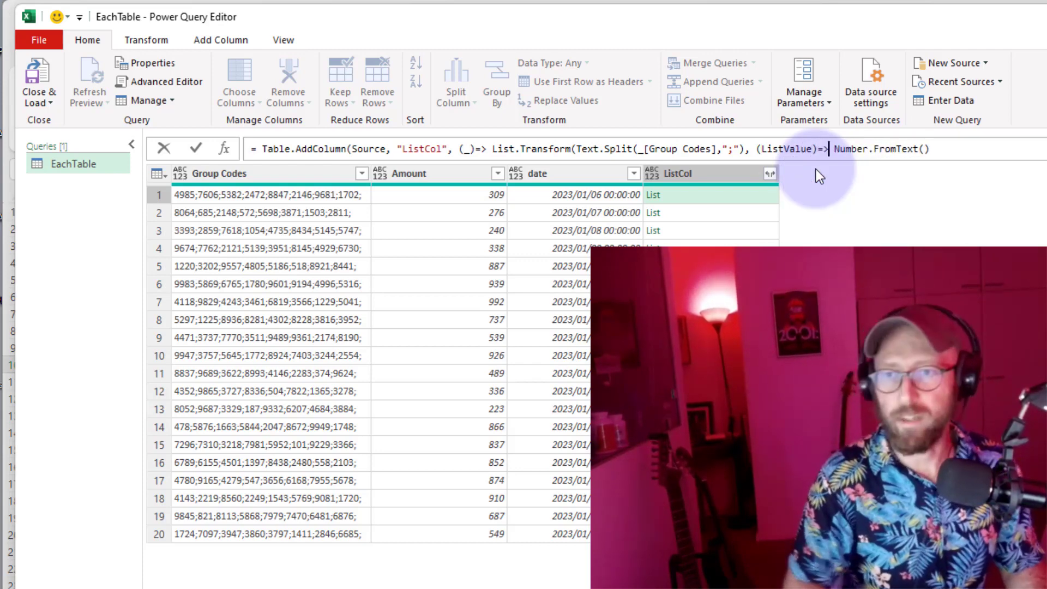
# Pass ListValue as the argument of Number.FromText, close the List.Transform formula and apply it
pyautogui.doubleClick(800, 150)
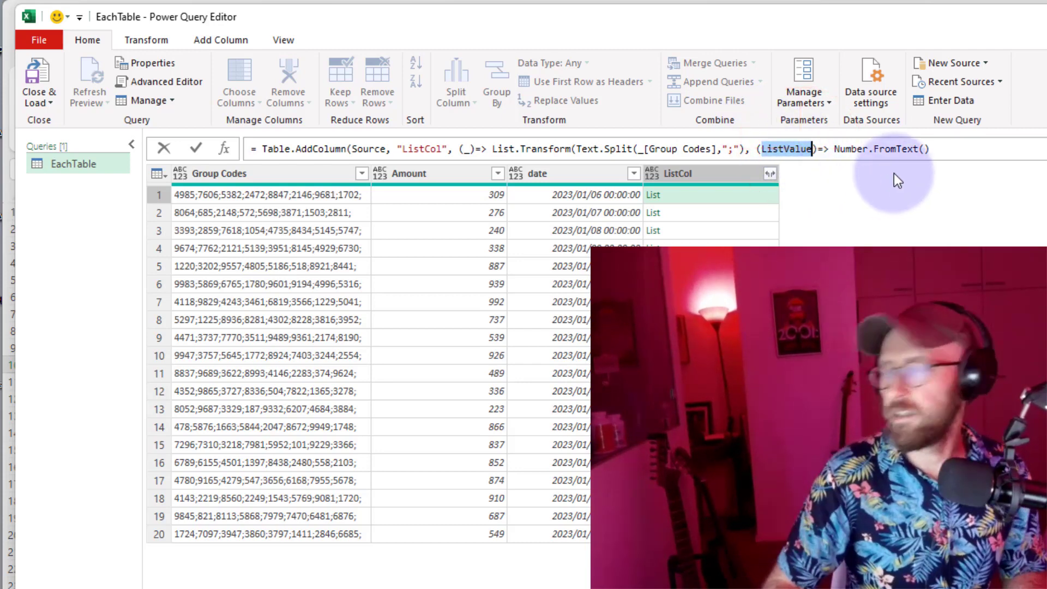
pyautogui.hotkey('ctrl', 'c')
pyautogui.click(926, 149)
pyautogui.hotkey('ctrl', 'v')
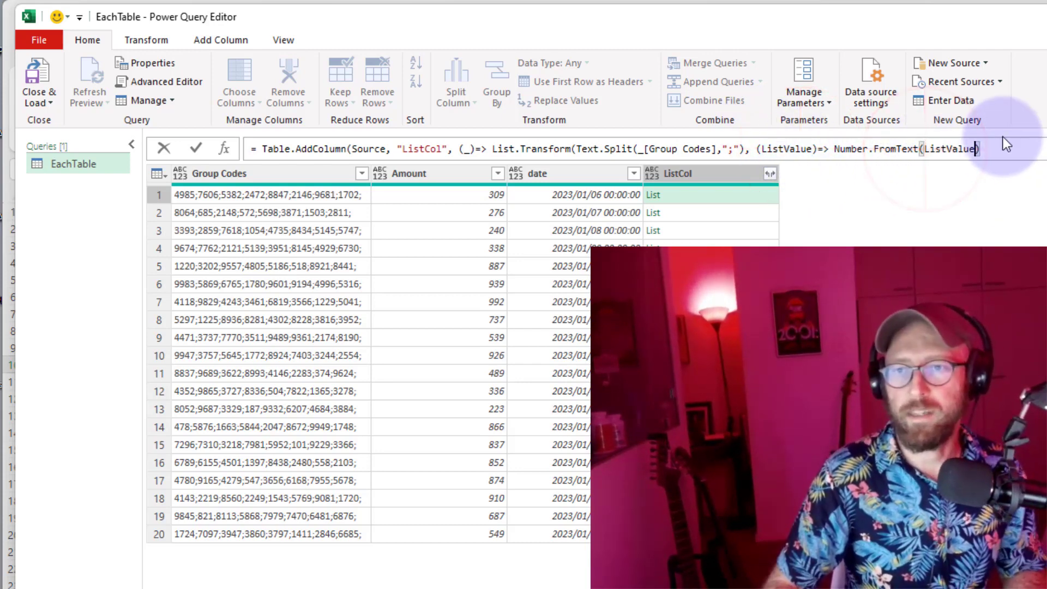
pyautogui.click(1019, 143)
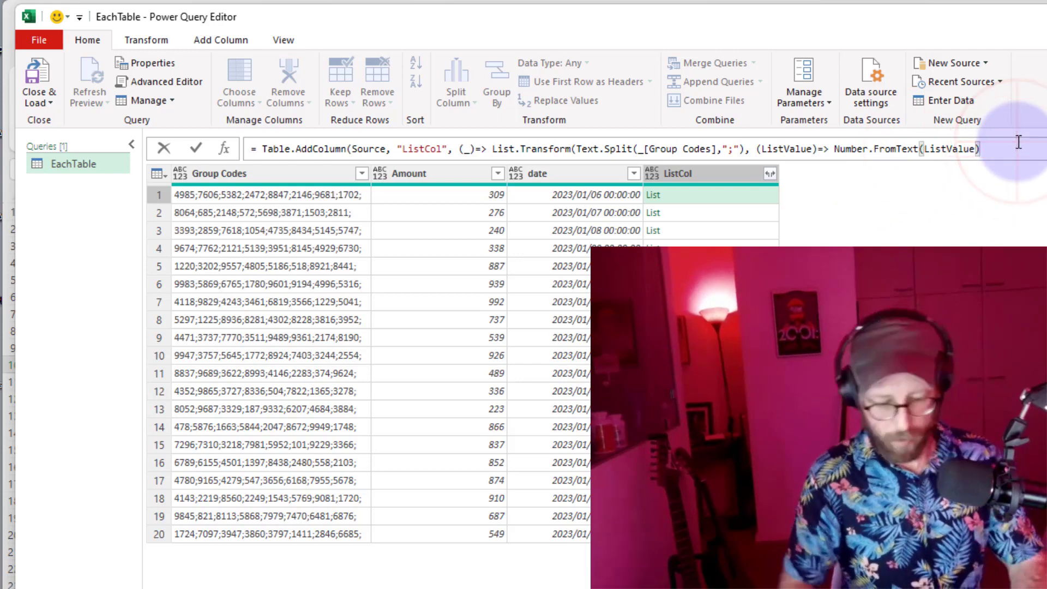
pyautogui.write(')')
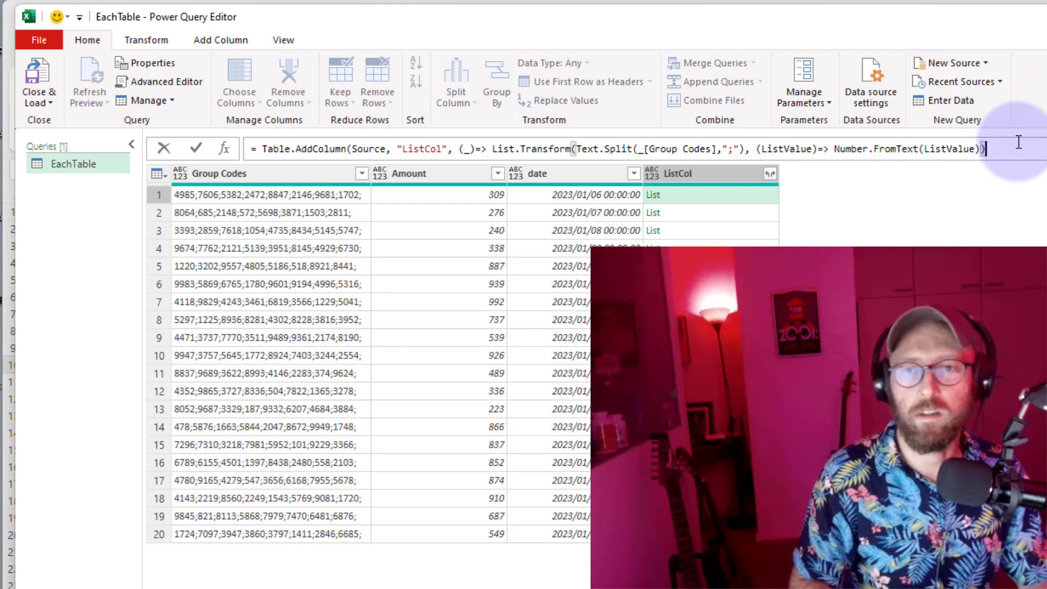
pyautogui.press('Return')
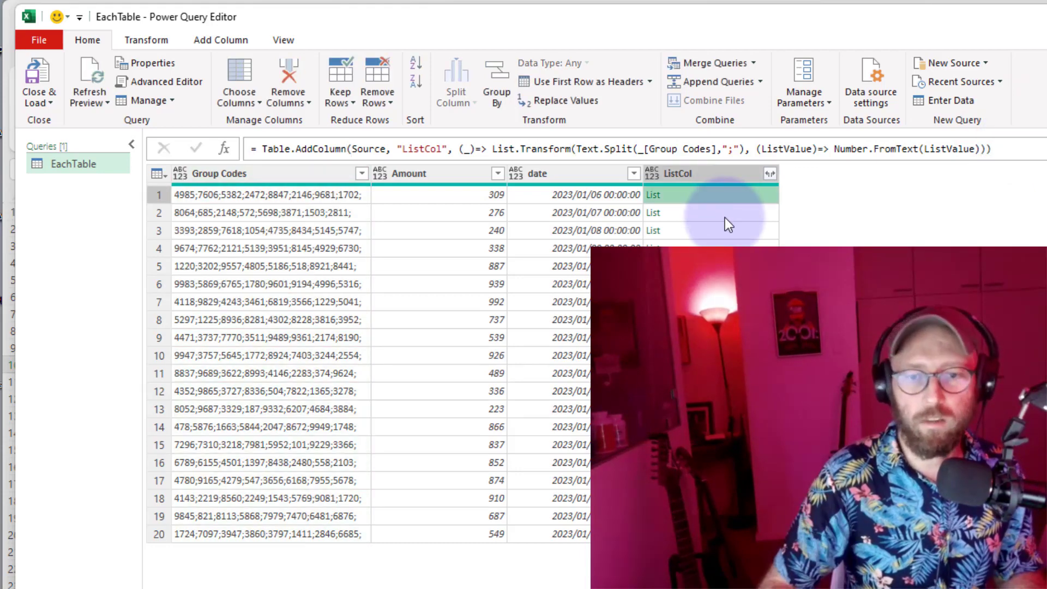
# Preview the lists of several ListCol rows to check the values converted to numbers
pyautogui.click(726, 230)
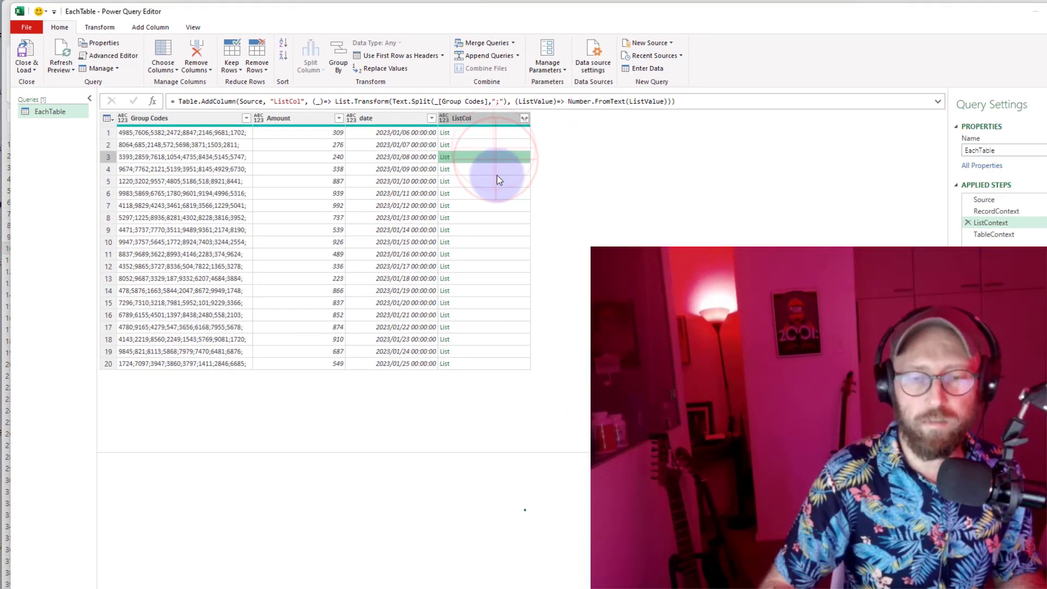
pyautogui.click(493, 181)
pyautogui.click(491, 205)
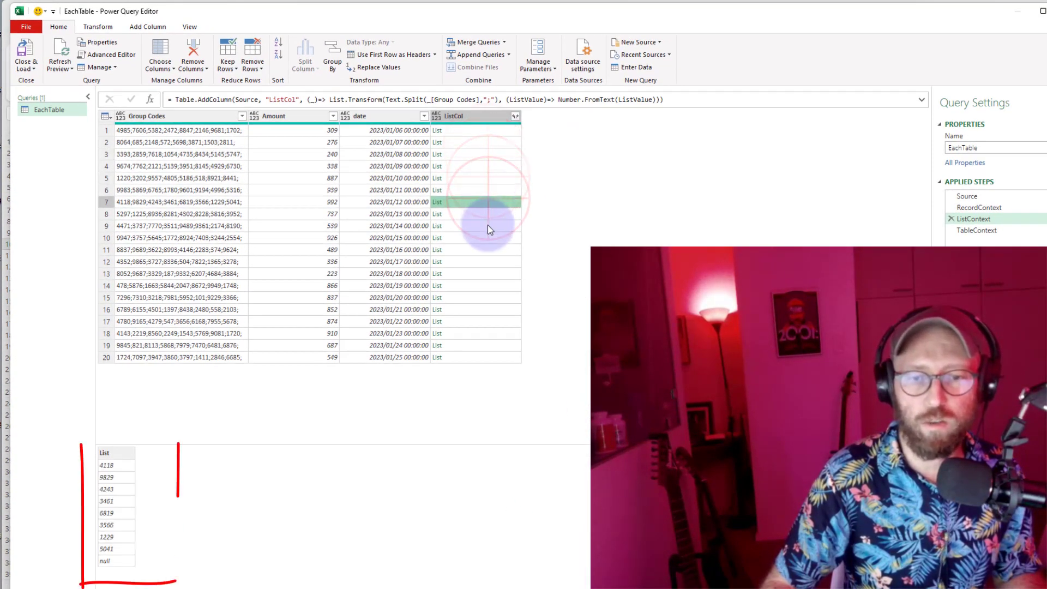
pyautogui.click(490, 229)
pyautogui.click(490, 290)
pyautogui.click(474, 322)
pyautogui.click(473, 346)
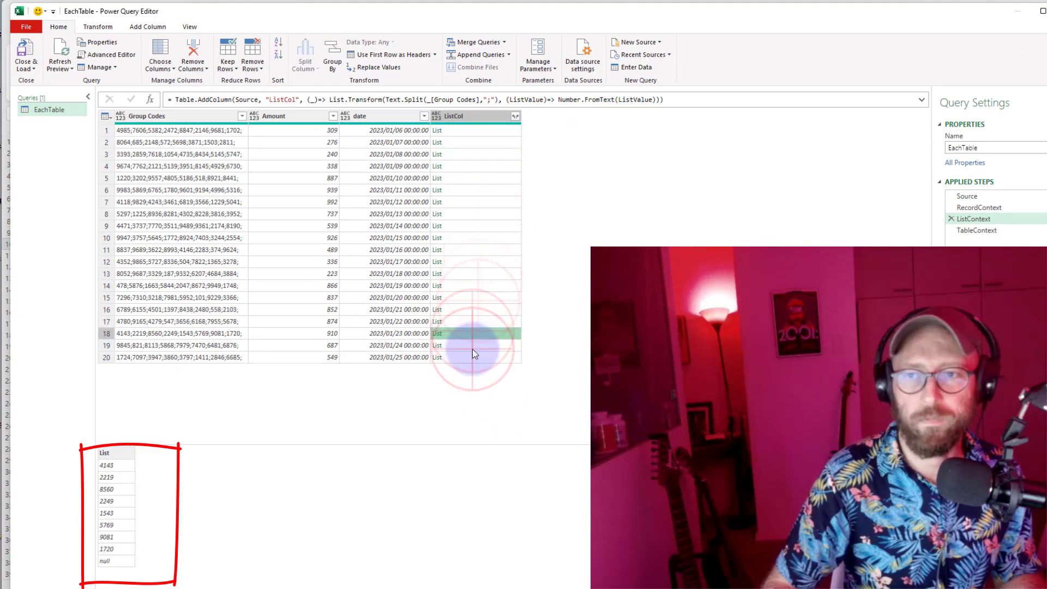
pyautogui.click(480, 285)
pyautogui.click(479, 238)
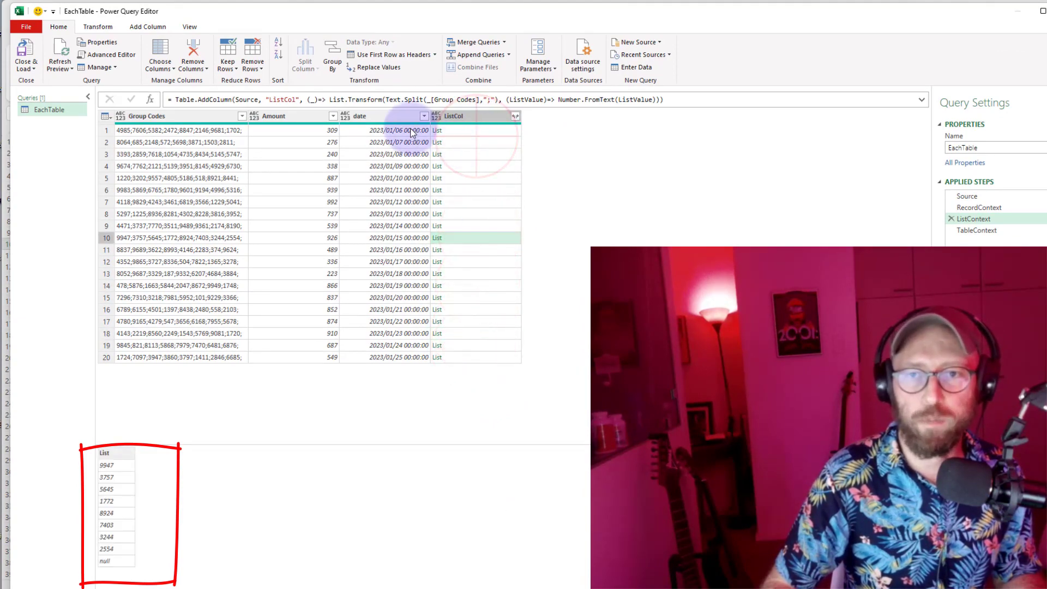
pyautogui.click(477, 131)
# Wrap the List.Transform expression in List.Median, balance the closing parentheses and apply the ListContext formula
pyautogui.click(326, 99)
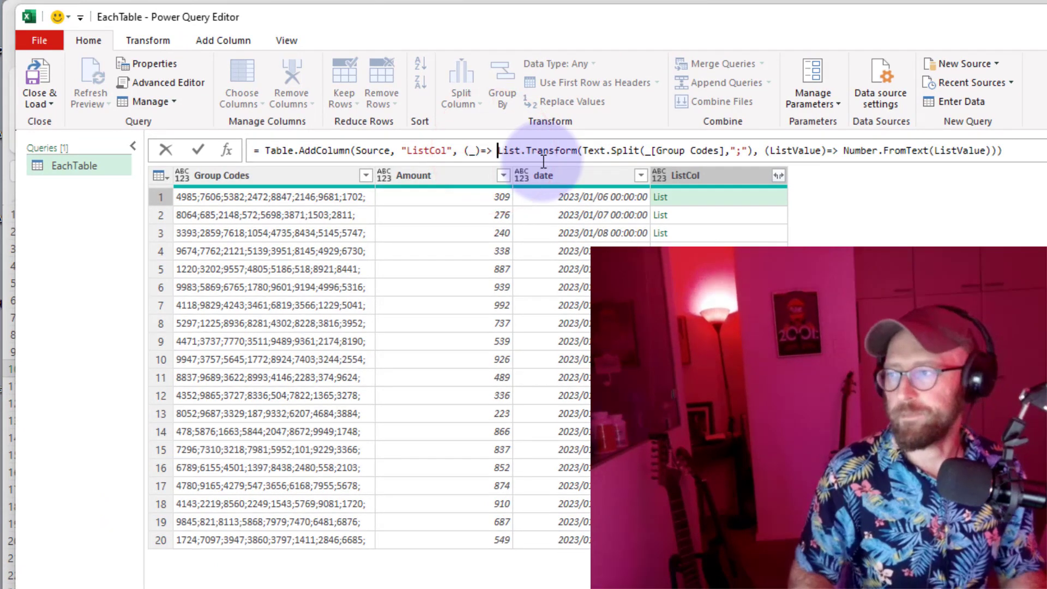
pyautogui.press('Left')
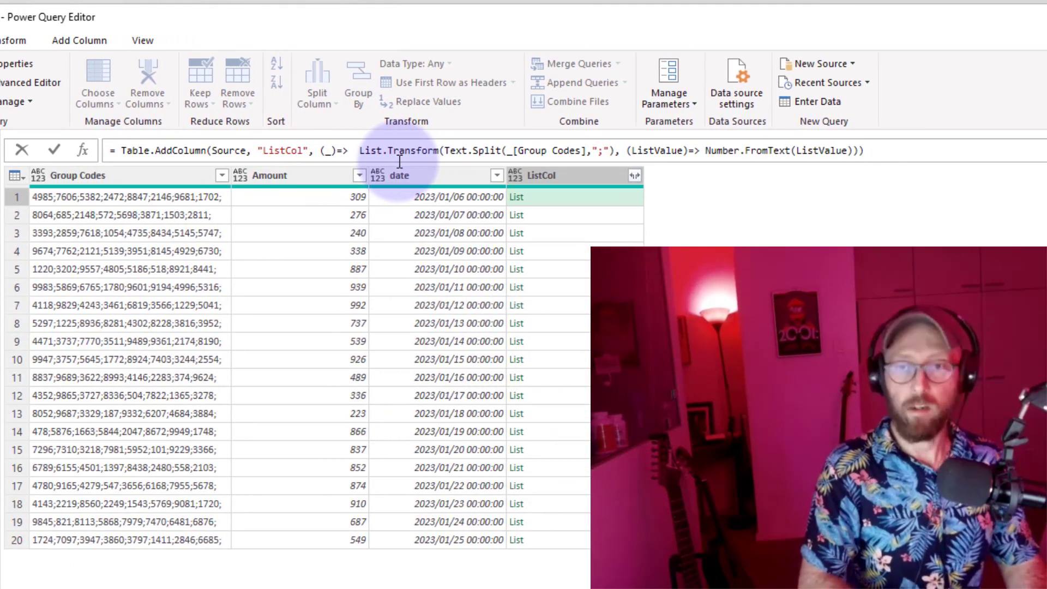
pyautogui.write('listme')
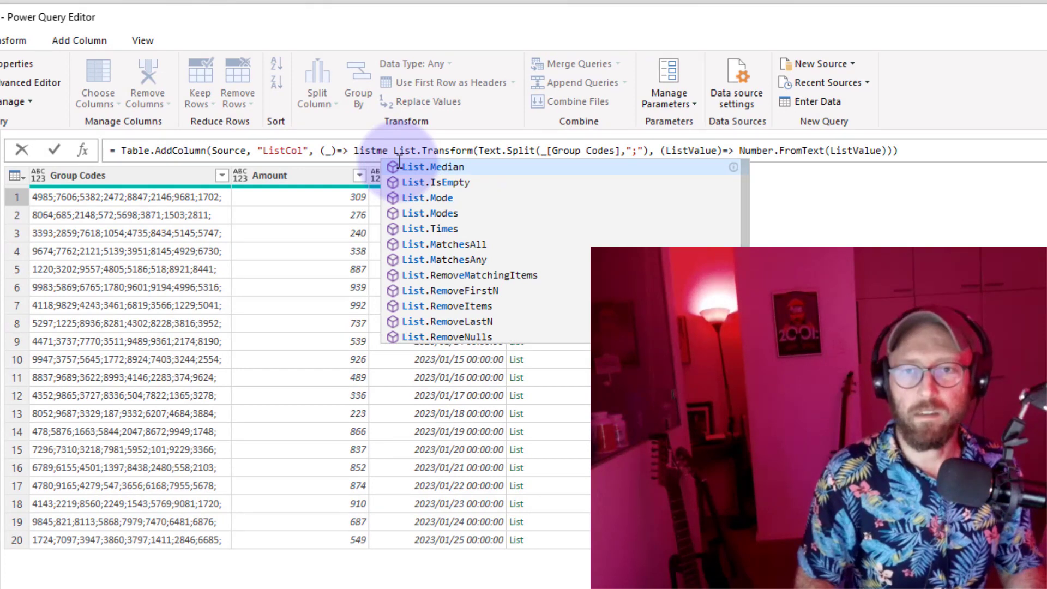
pyautogui.press('Tab')
pyautogui.write('(')
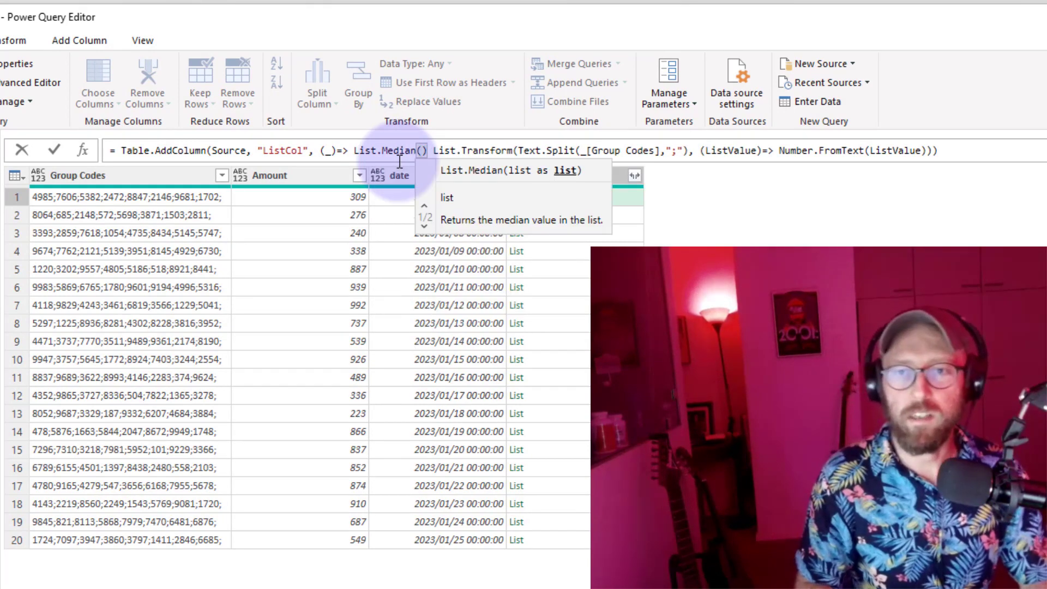
pyautogui.press('Delete')
pyautogui.press('Delete')
pyautogui.press('End')
pyautogui.write(')')
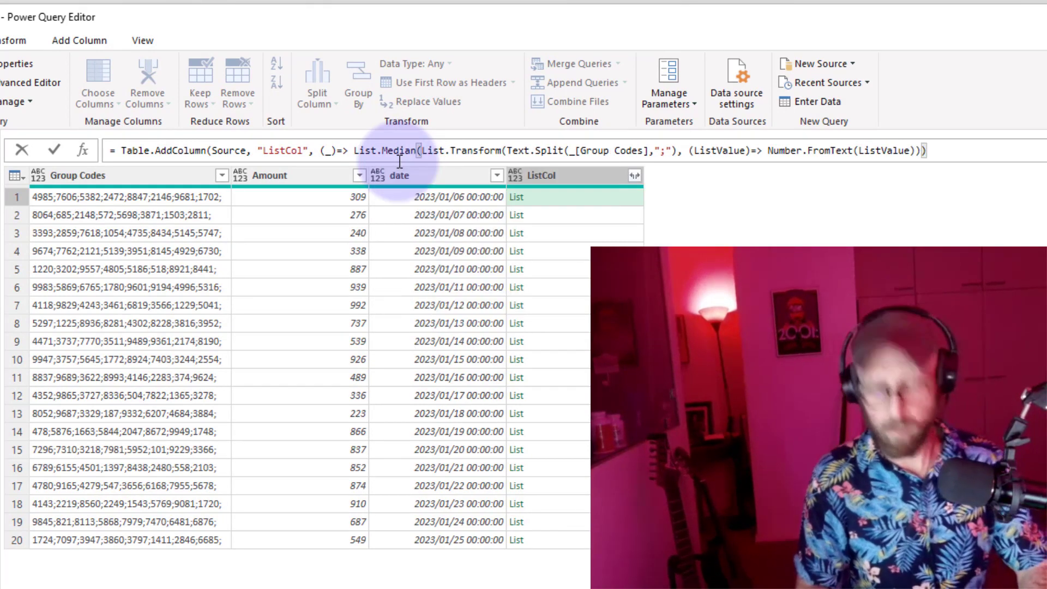
pyautogui.write(')')
pyautogui.press('Return')
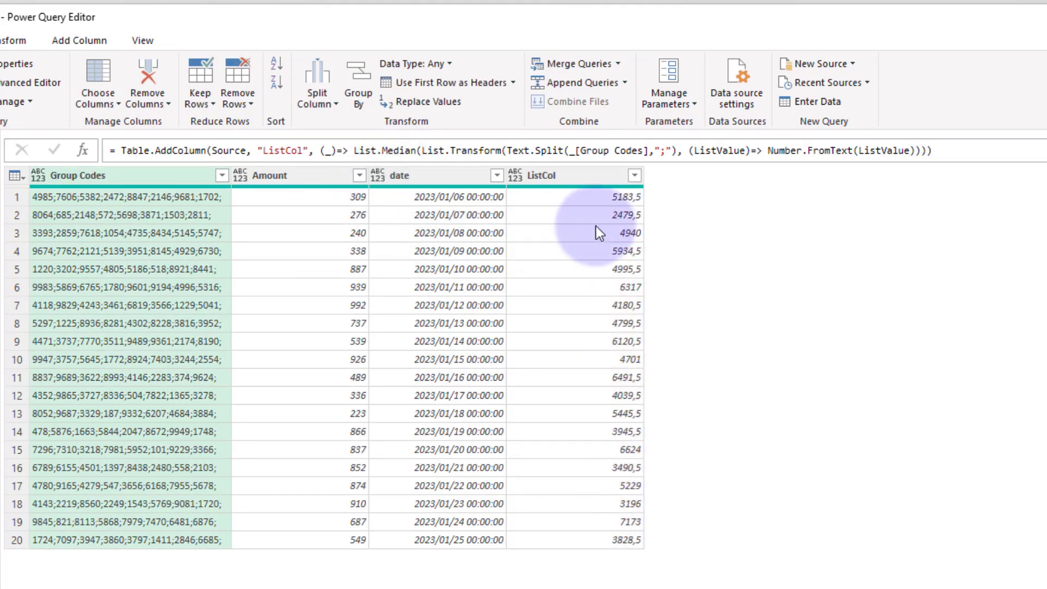
# Examine the ListCol medians and compare the outer (_)=> function with the inner (ListValue)=> function in the formula
pyautogui.click(595, 201)
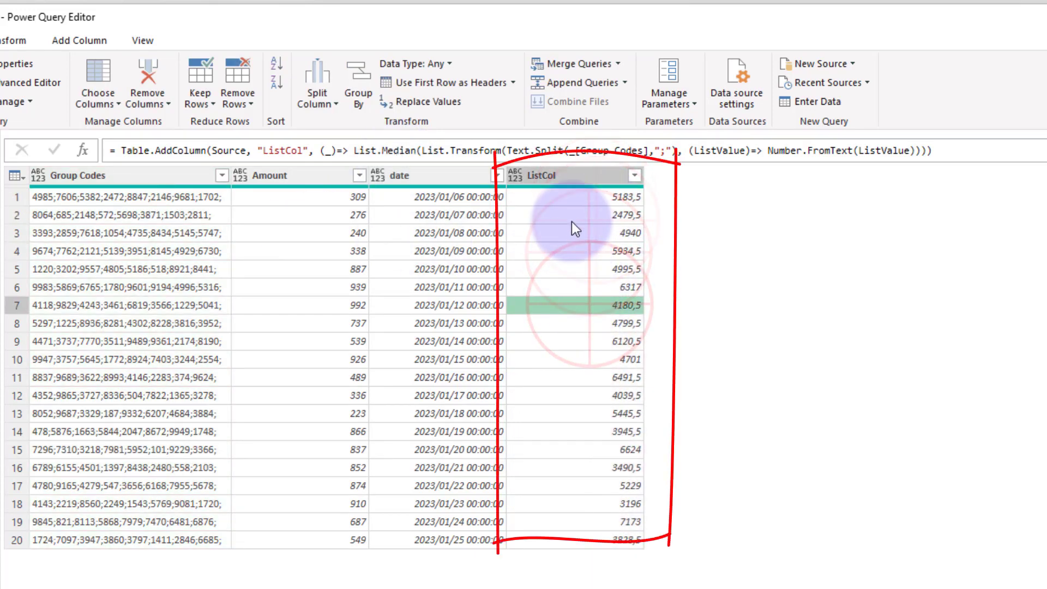
pyautogui.click(572, 220)
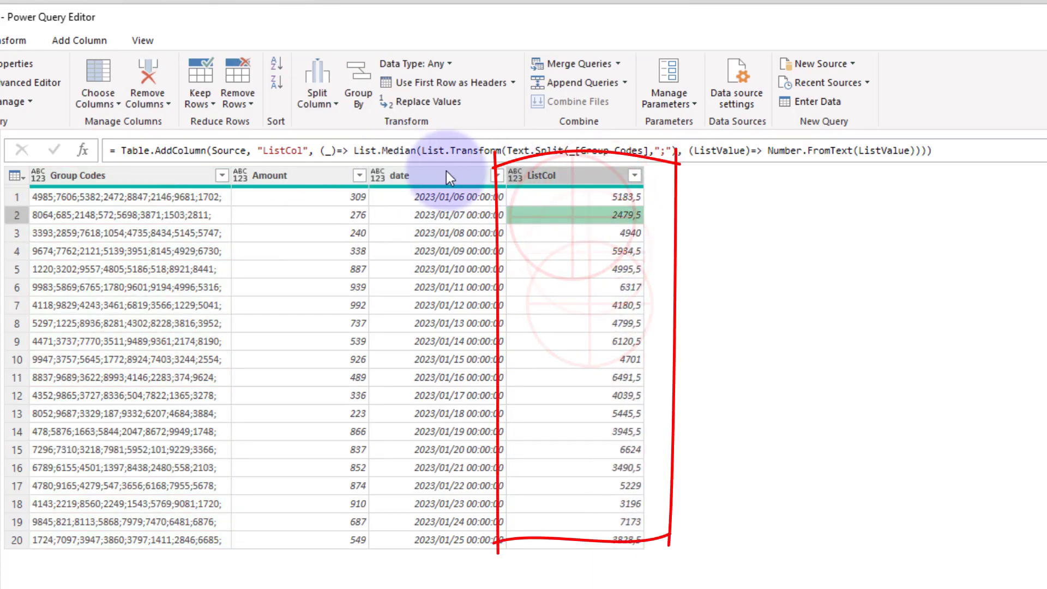
pyautogui.click(322, 154)
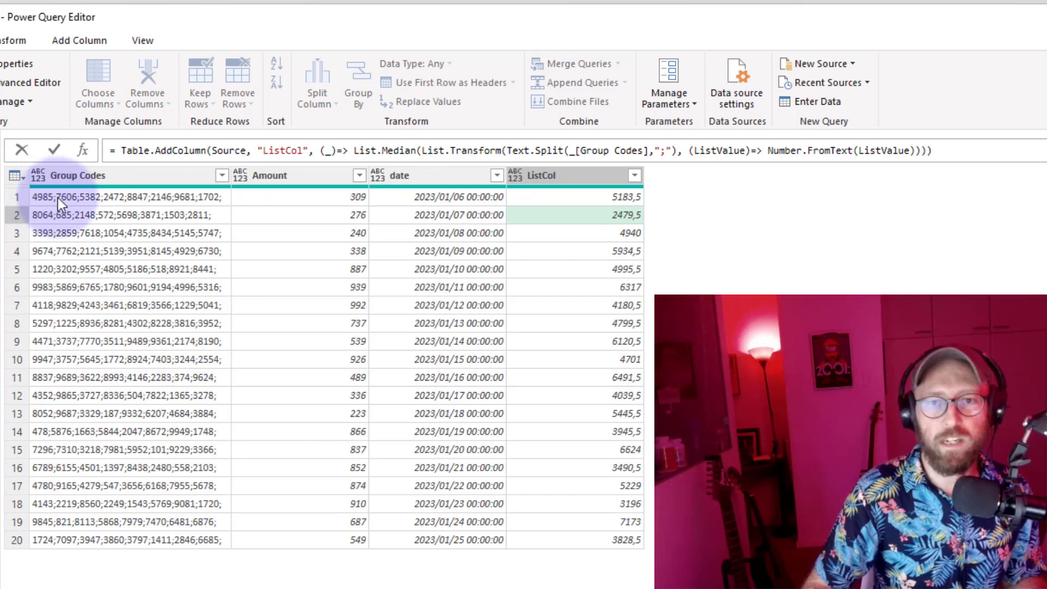
pyautogui.moveTo(320, 150); pyautogui.dragTo(681, 153)
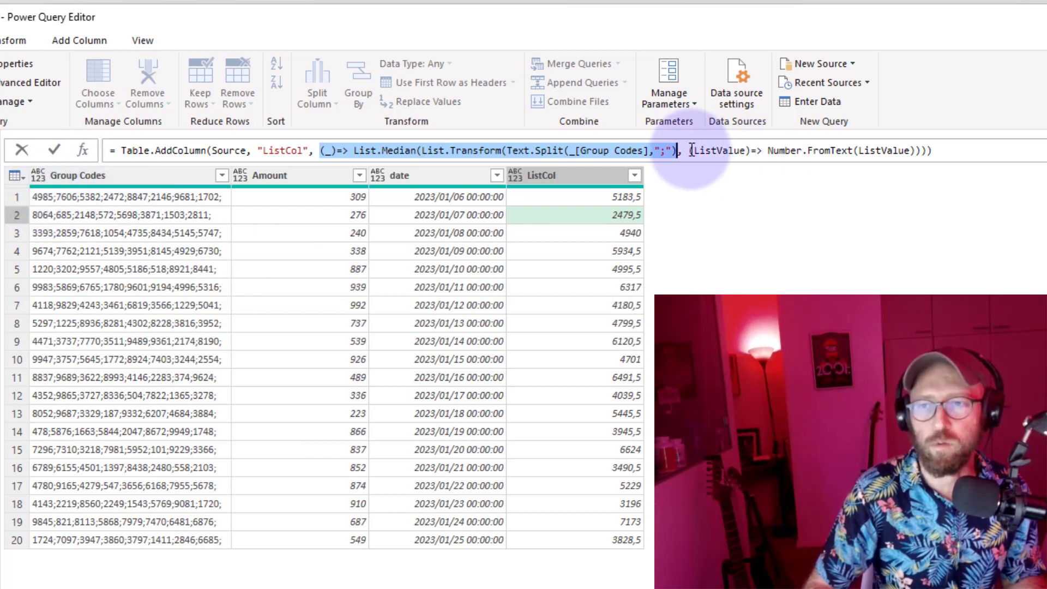
pyautogui.moveTo(692, 151); pyautogui.dragTo(831, 151)
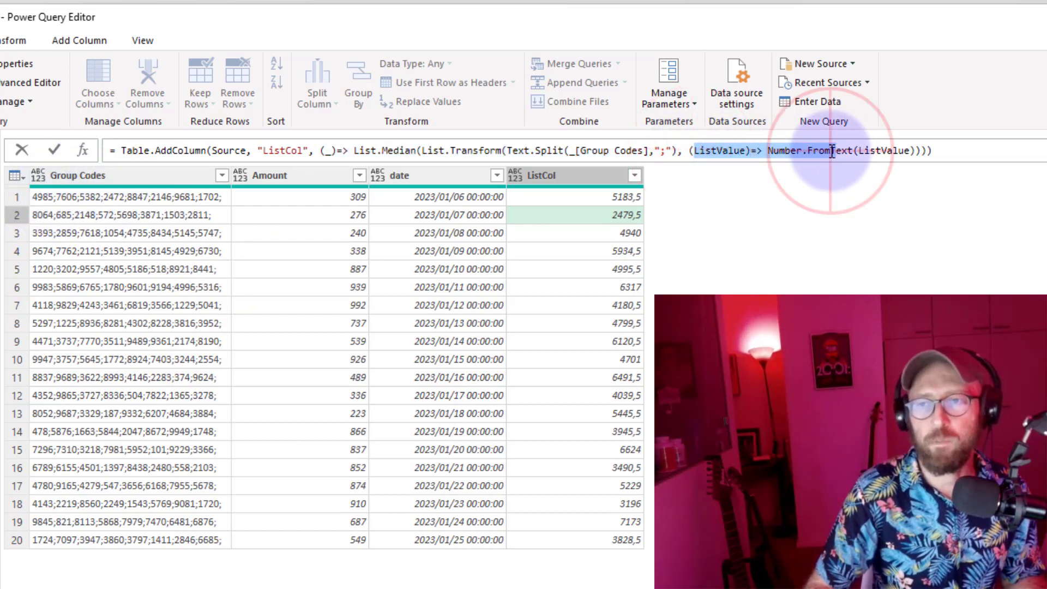
pyautogui.click(977, 150)
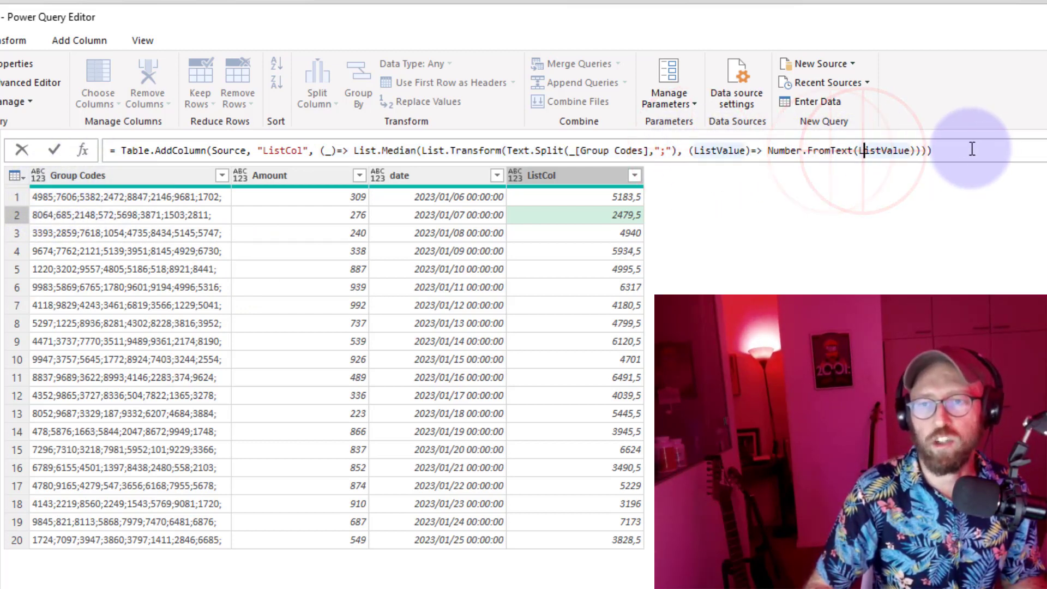
pyautogui.click(906, 248)
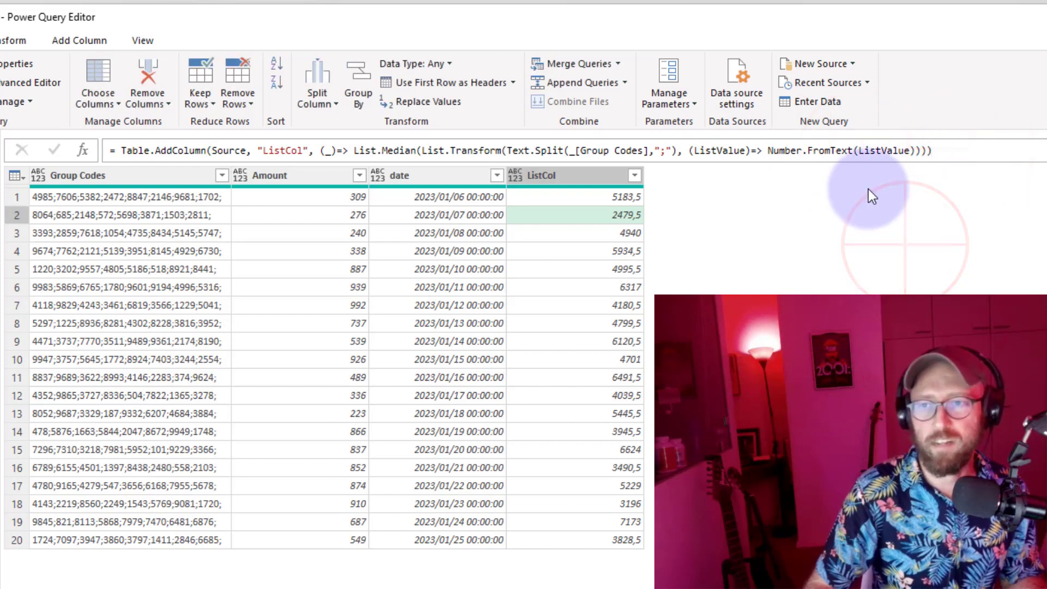
pyautogui.click(945, 151)
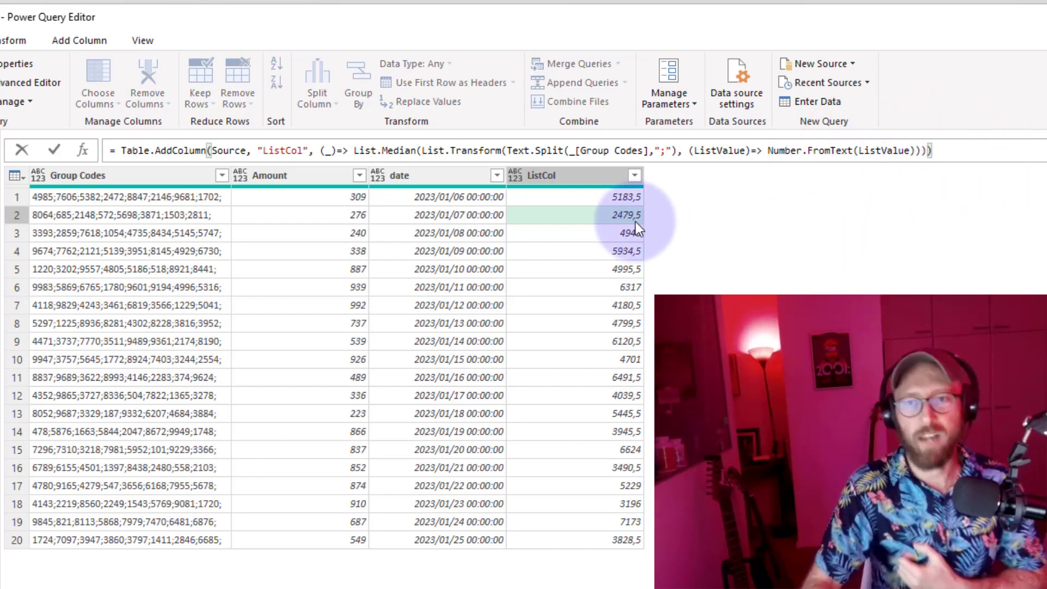
pyautogui.click(816, 254)
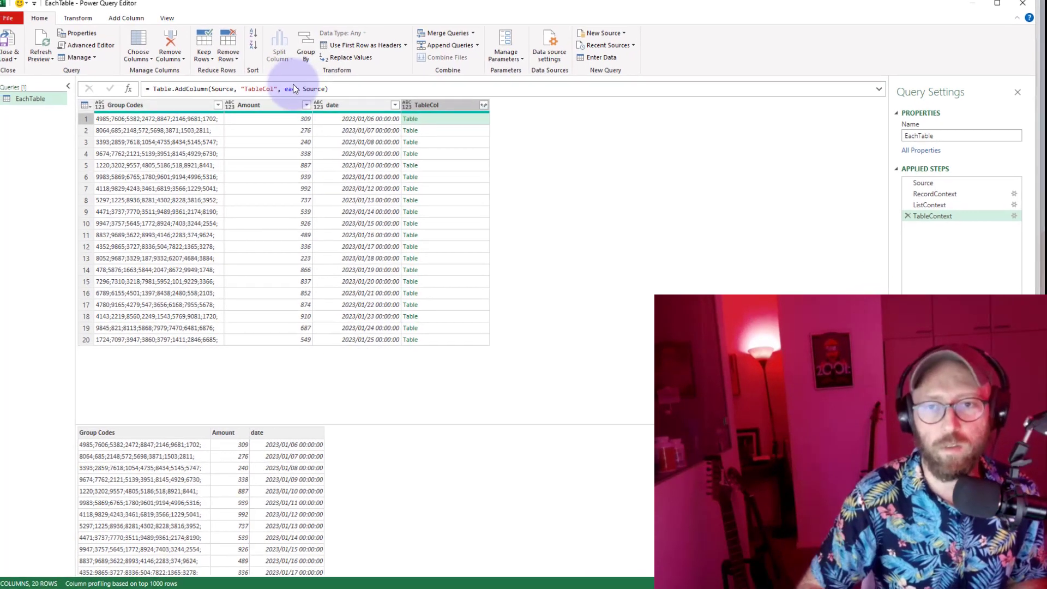
# Replace each with (OuterTable)=> in the TableContext formula, apply it and preview tables in TableCol
pyautogui.click(268, 97)
pyautogui.doubleClick(295, 88)
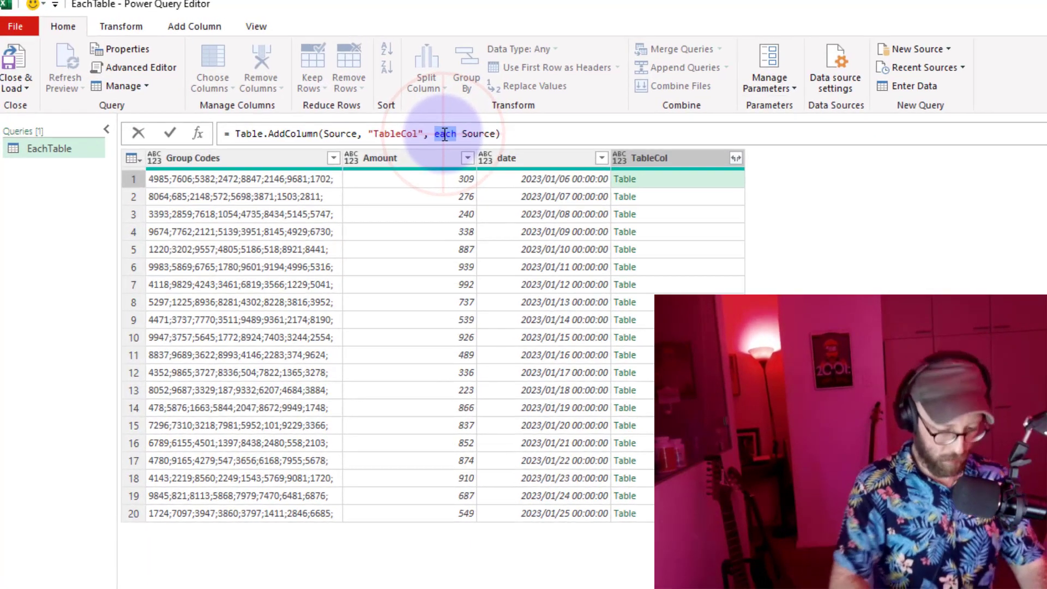
pyautogui.write('(')
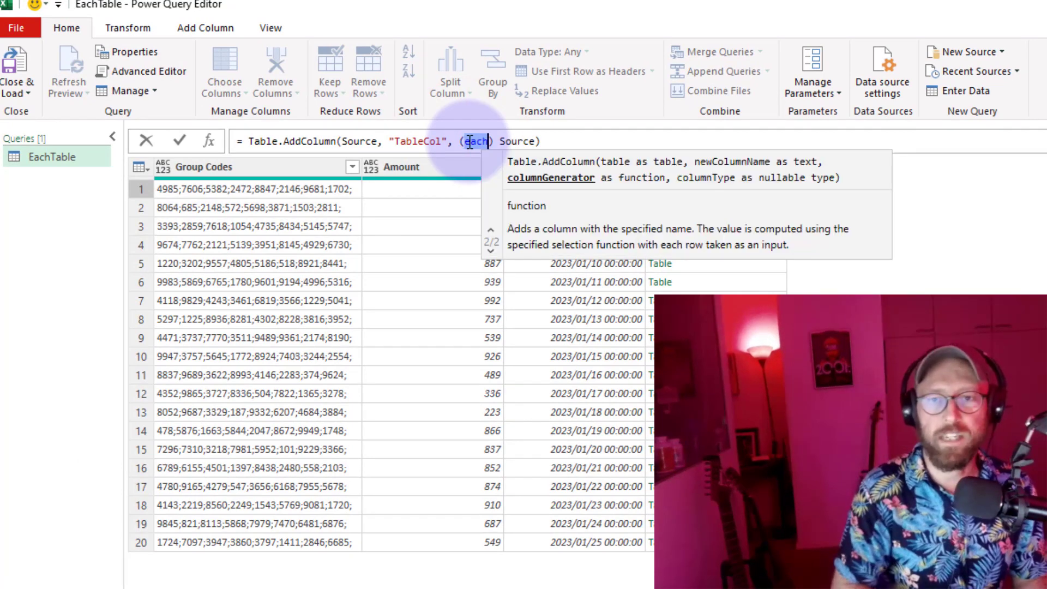
pyautogui.write('Outer')
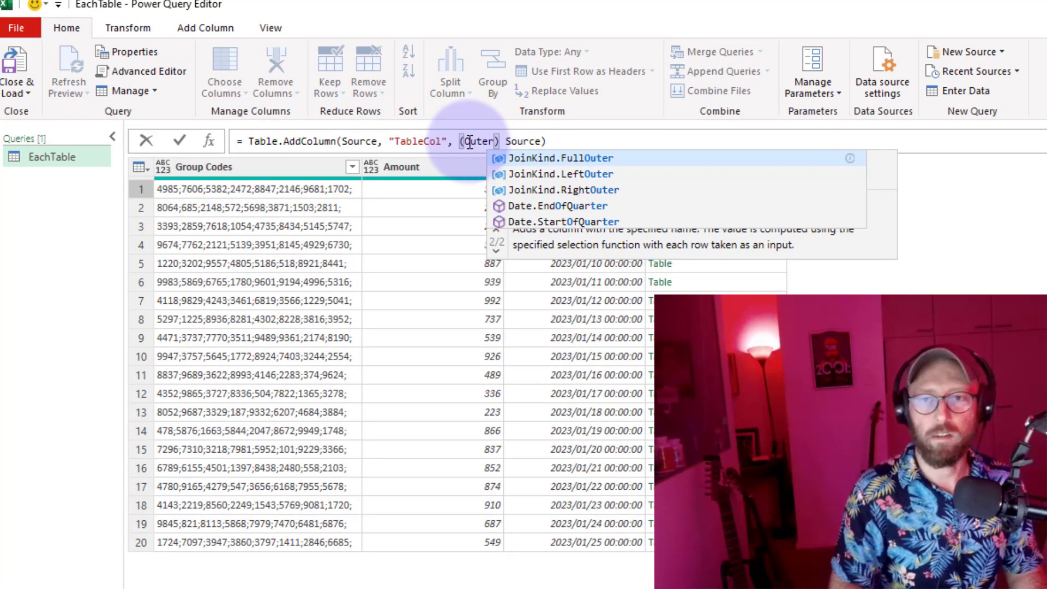
pyautogui.write('Table)')
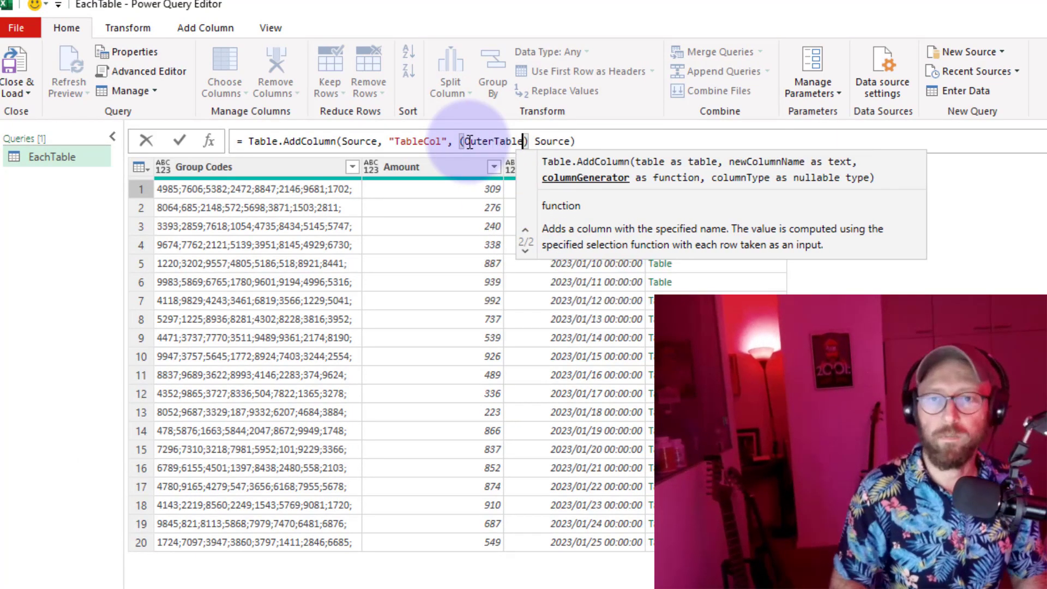
pyautogui.write('=>')
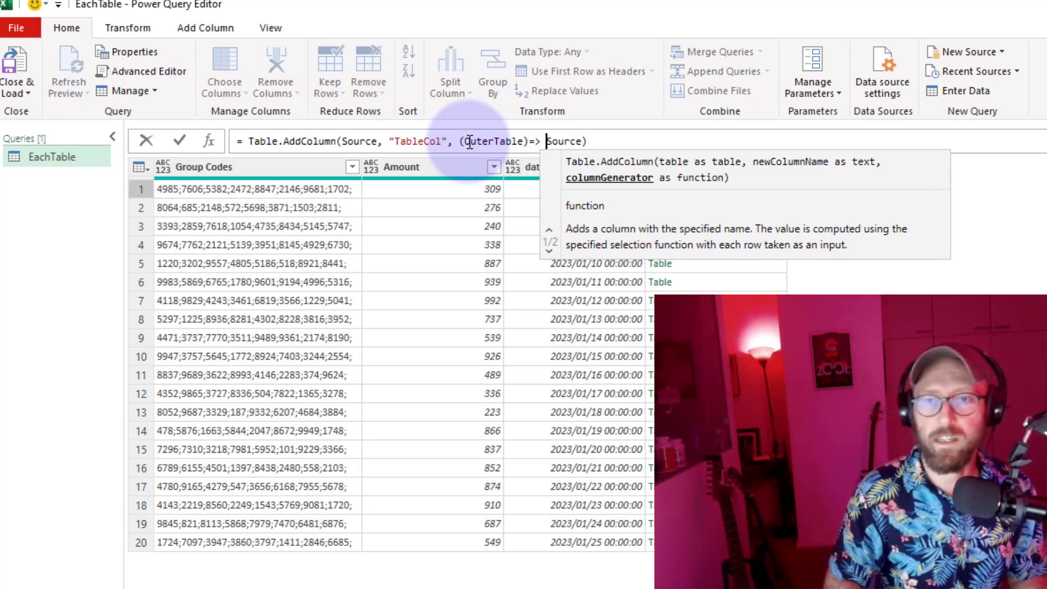
pyautogui.press('End')
pyautogui.press('Return')
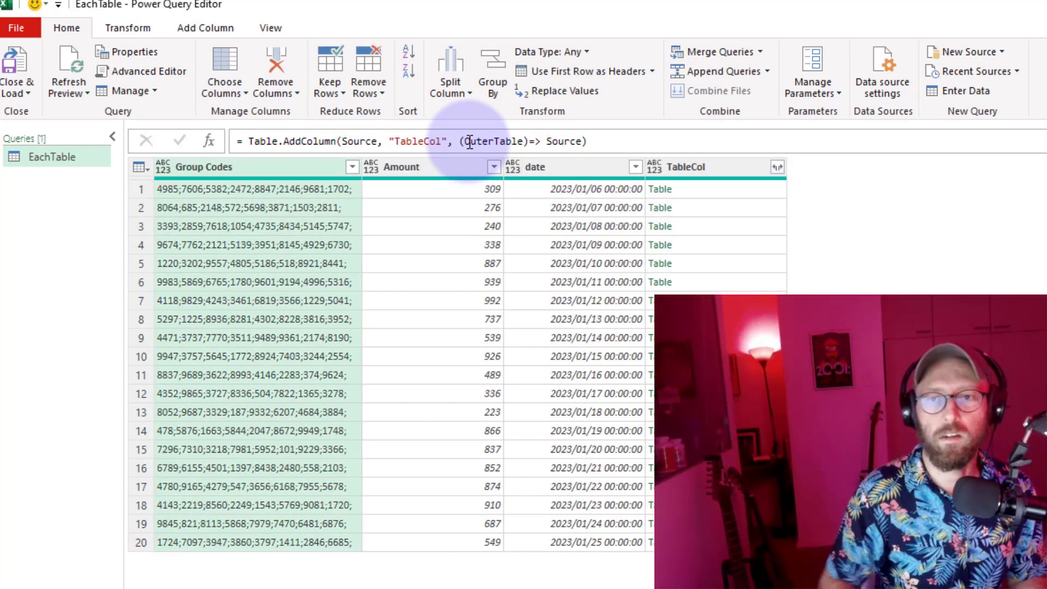
pyautogui.click(719, 225)
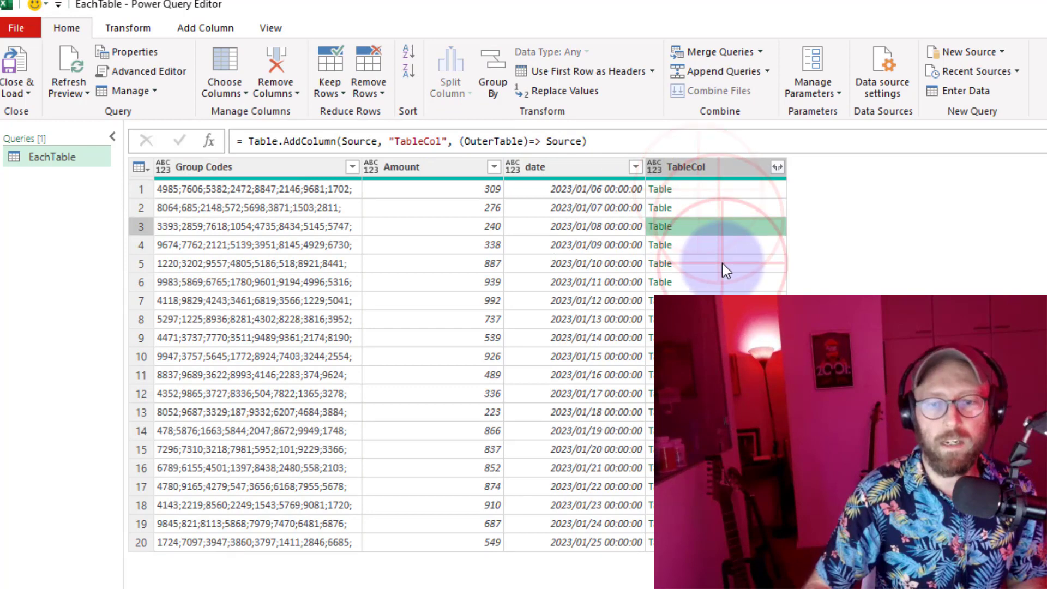
pyautogui.click(706, 189)
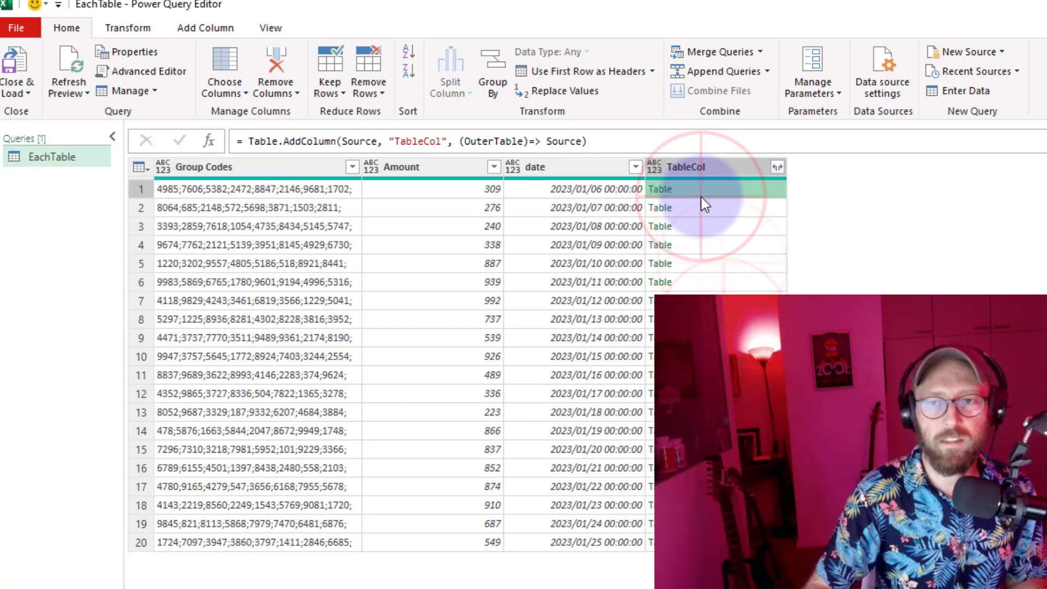
# Insert Table.SelectRows after (OuterTable)=> in the TableContext formula, with Source as its first argument
pyautogui.click(547, 143)
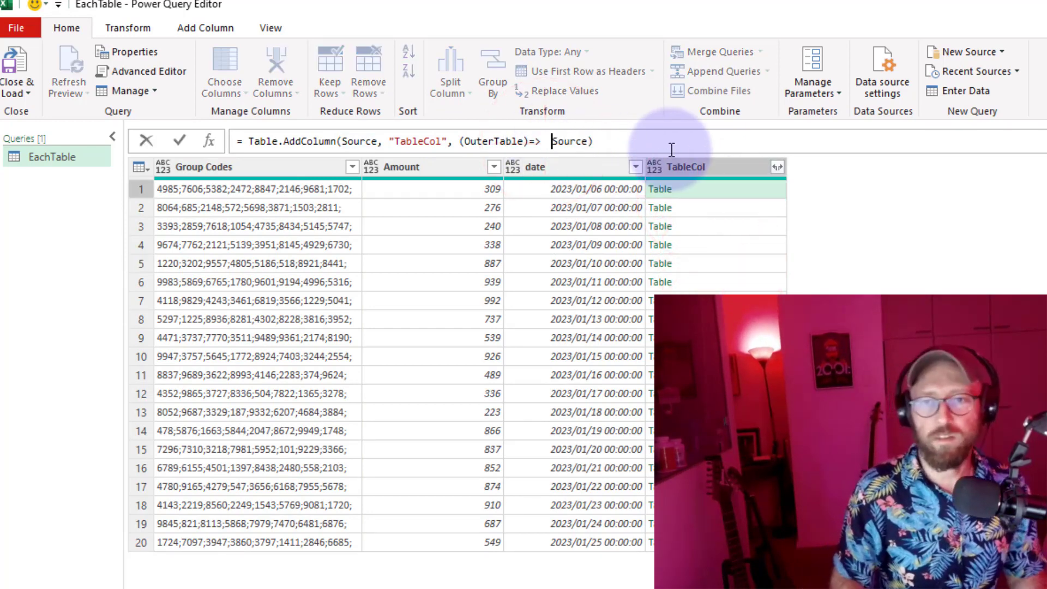
pyautogui.write('tablesel')
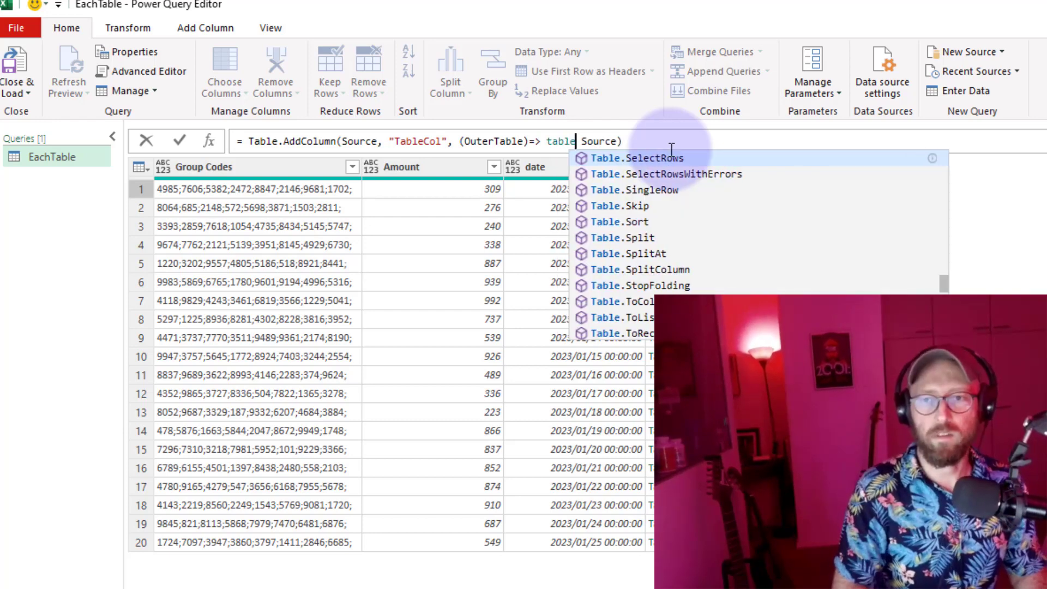
pyautogui.press('Tab')
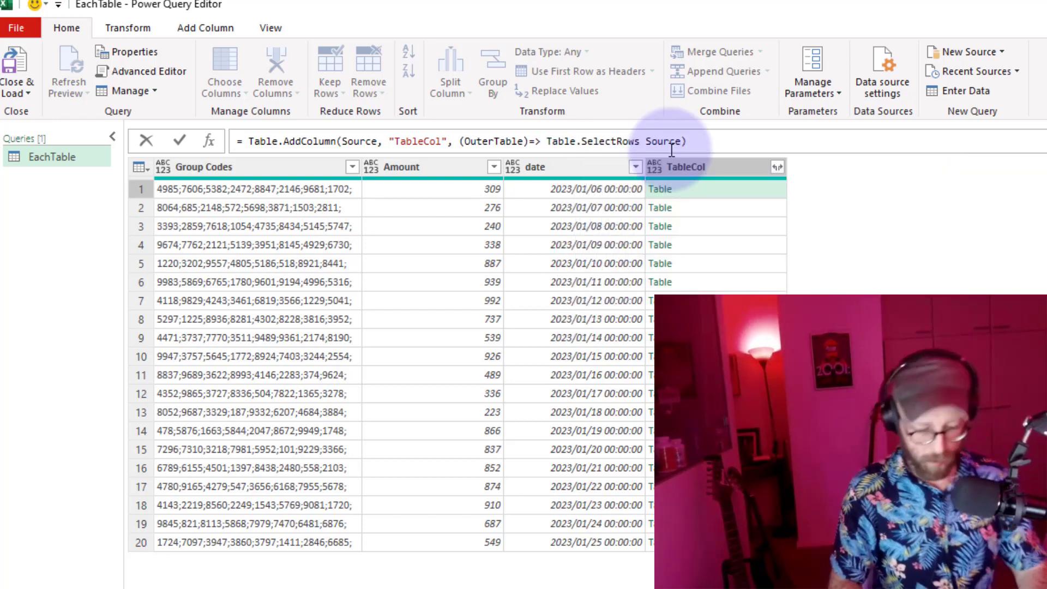
pyautogui.write('(')
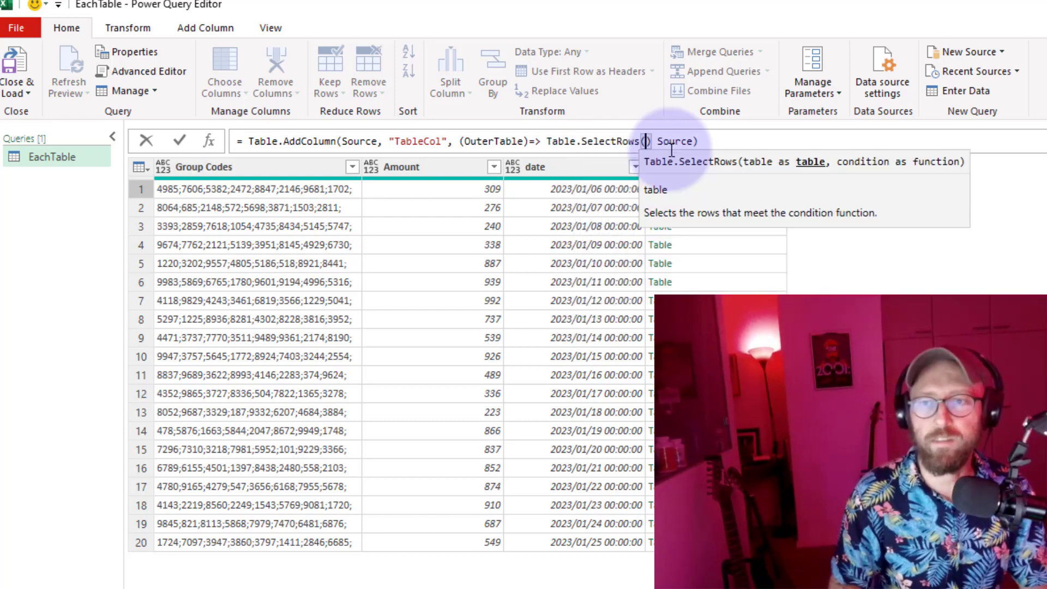
pyautogui.press('Delete')
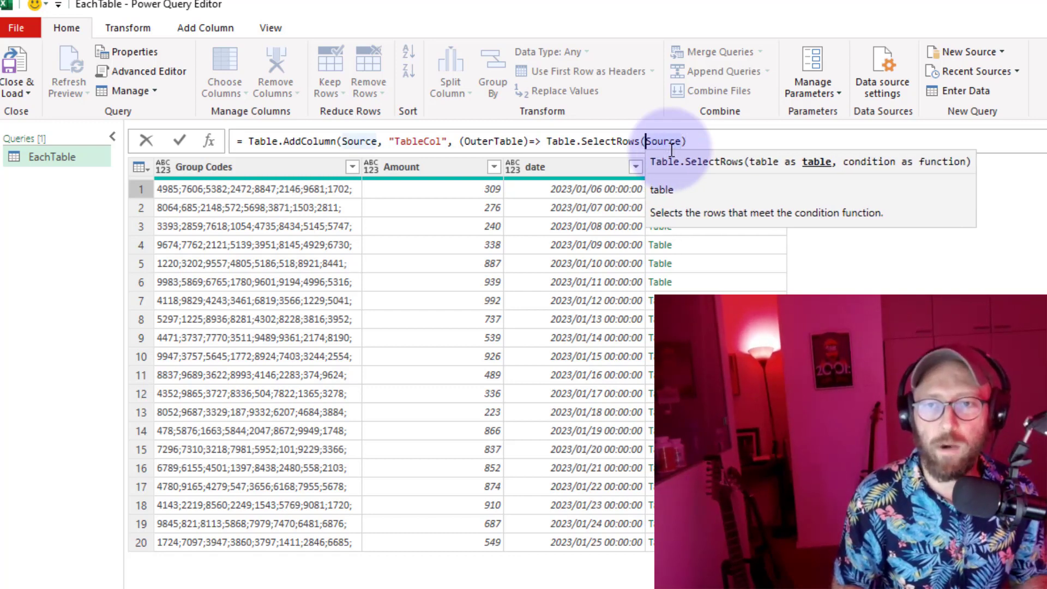
pyautogui.press('Left')
pyautogui.press('Right')
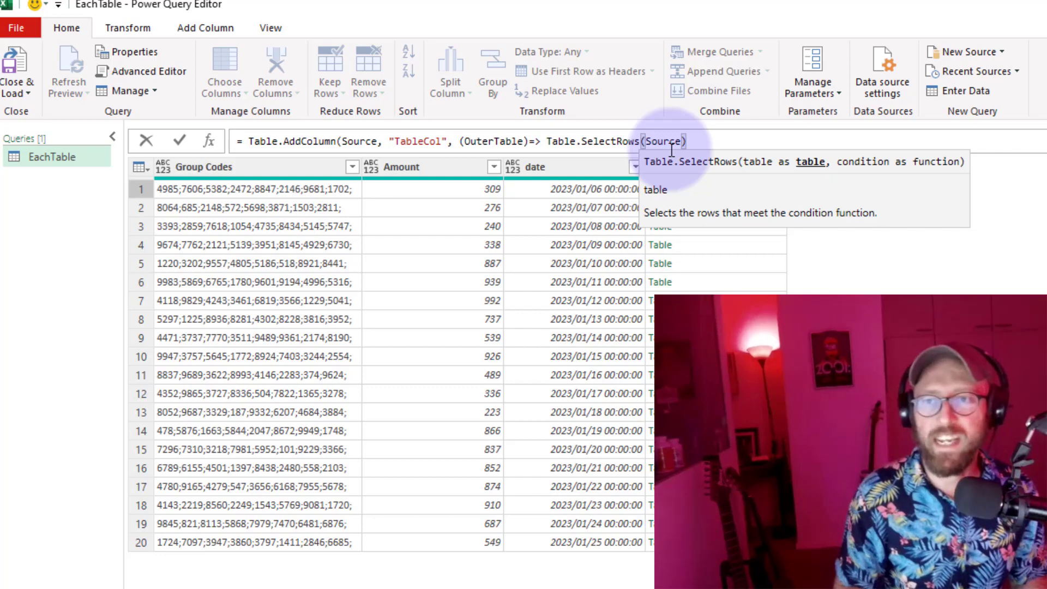
pyautogui.press('Right')
pyautogui.press('Right')
pyautogui.press('Right')
pyautogui.press('Right')
pyautogui.press('Right')
pyautogui.press('Right')
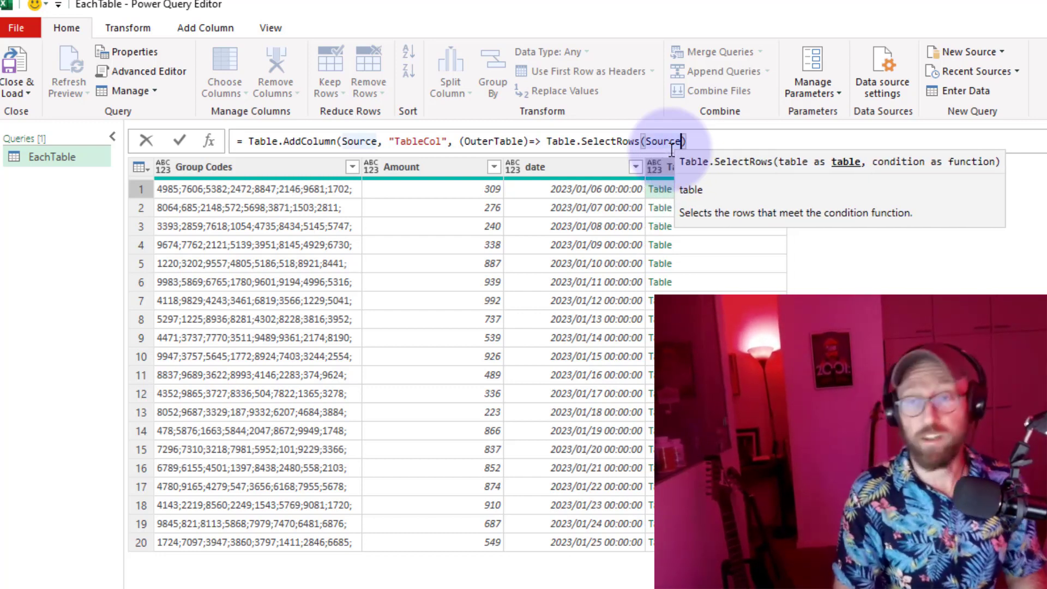
# Add the condition each [Amount] > [Amount] as the second argument of Table.SelectRows
pyautogui.write(', ')
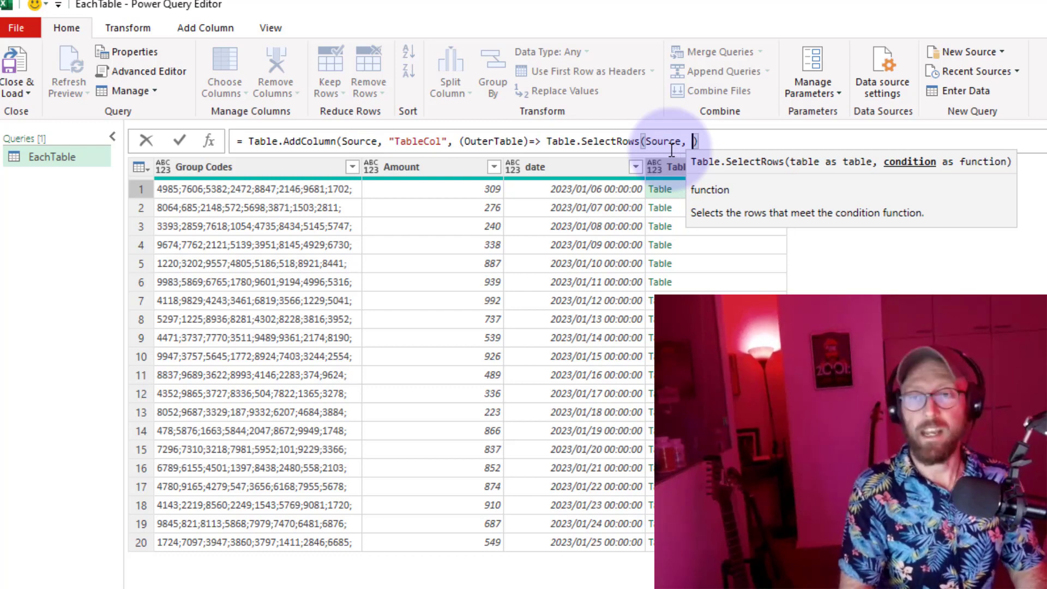
pyautogui.write('each')
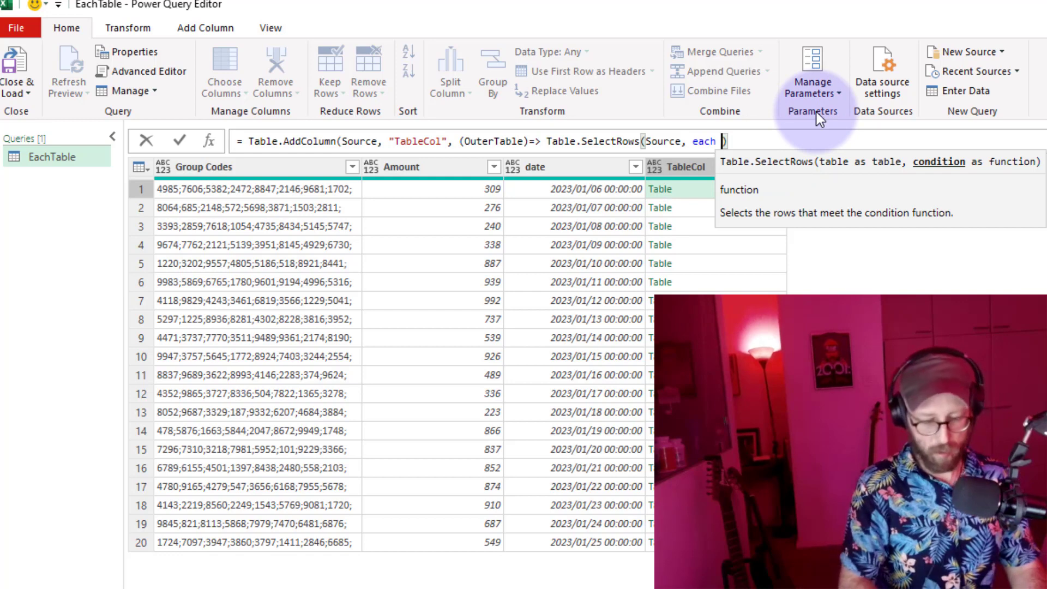
pyautogui.write('[Amount]')
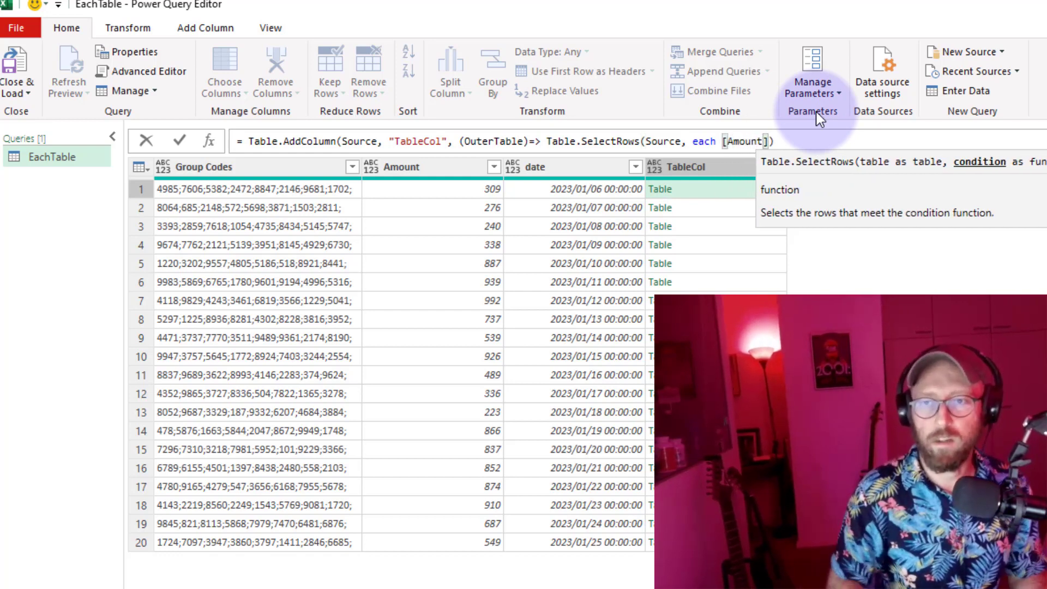
pyautogui.write(']')
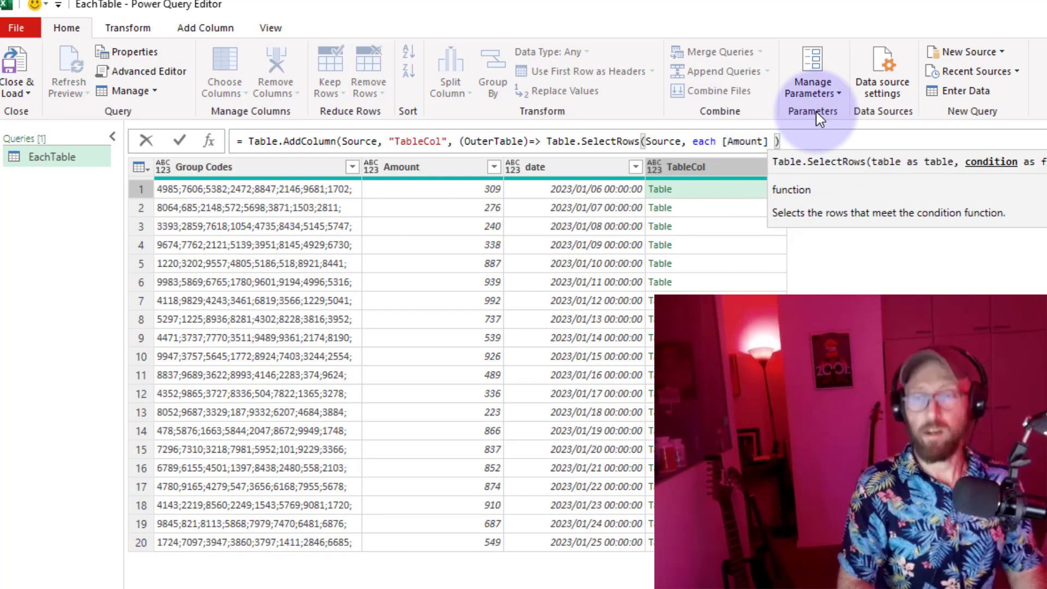
pyautogui.write(' >')
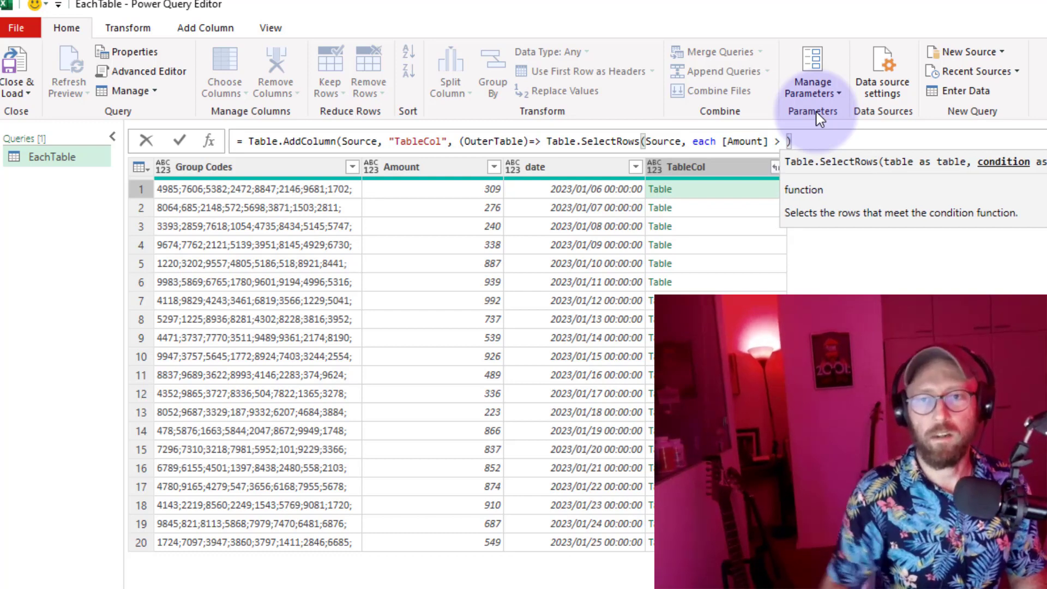
pyautogui.moveTo(576, 145)
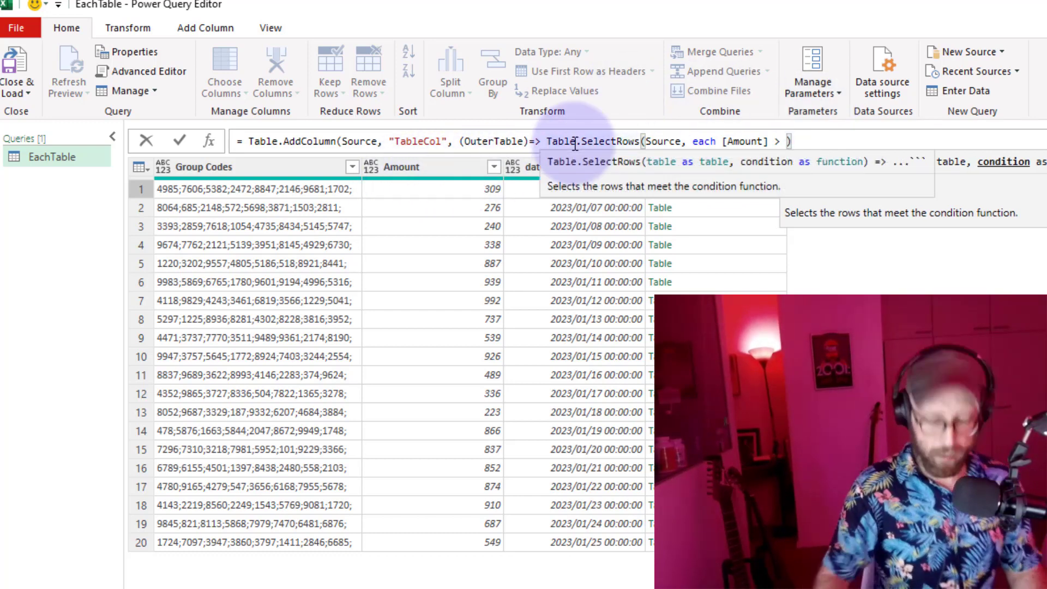
pyautogui.write('[Ou')
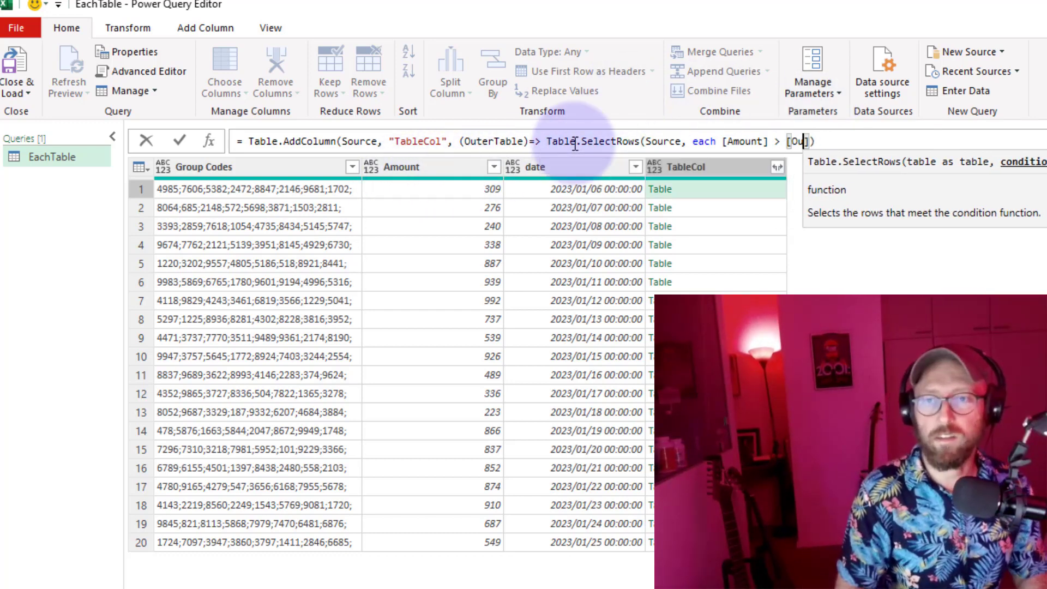
pyautogui.press('BackSpace')
pyautogui.press('BackSpace')
pyautogui.write('Amount')
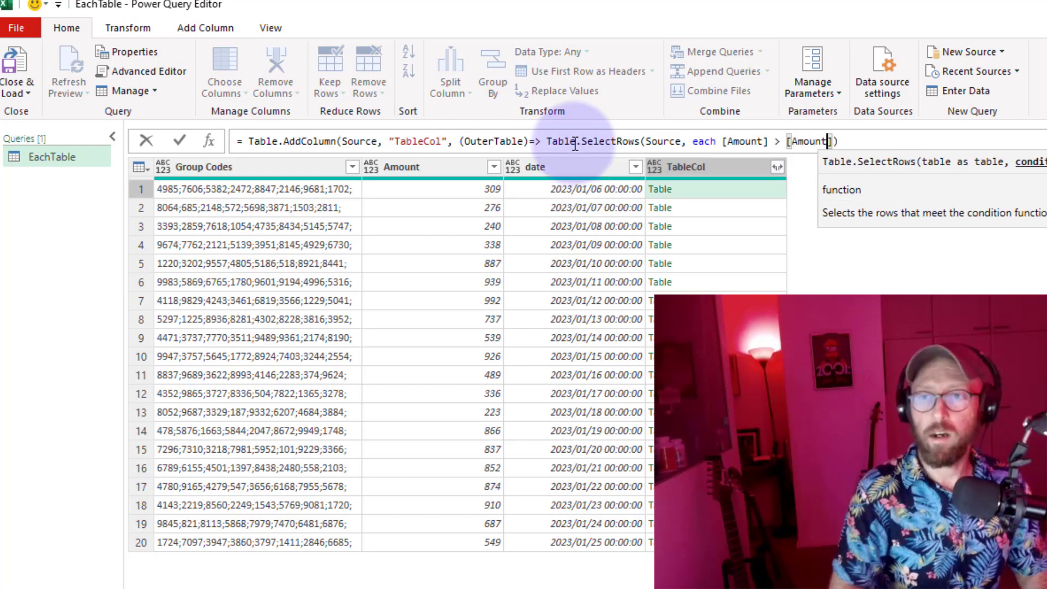
pyautogui.write(']')
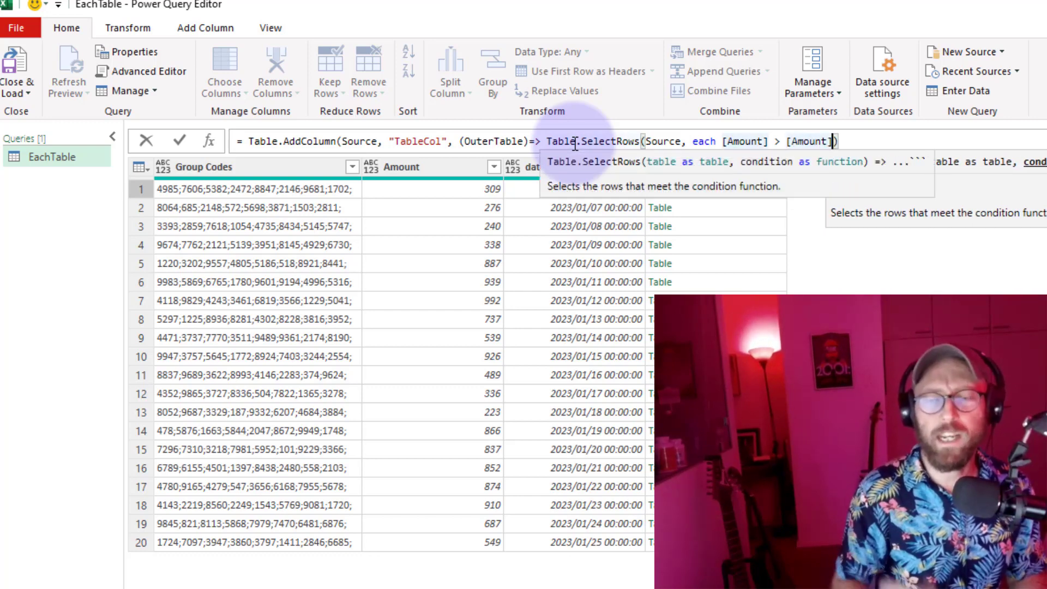
# Replace each in the Table.SelectRows condition with the explicit function (InnerTable)=>
pyautogui.doubleClick(704, 141)
pyautogui.write('(in')
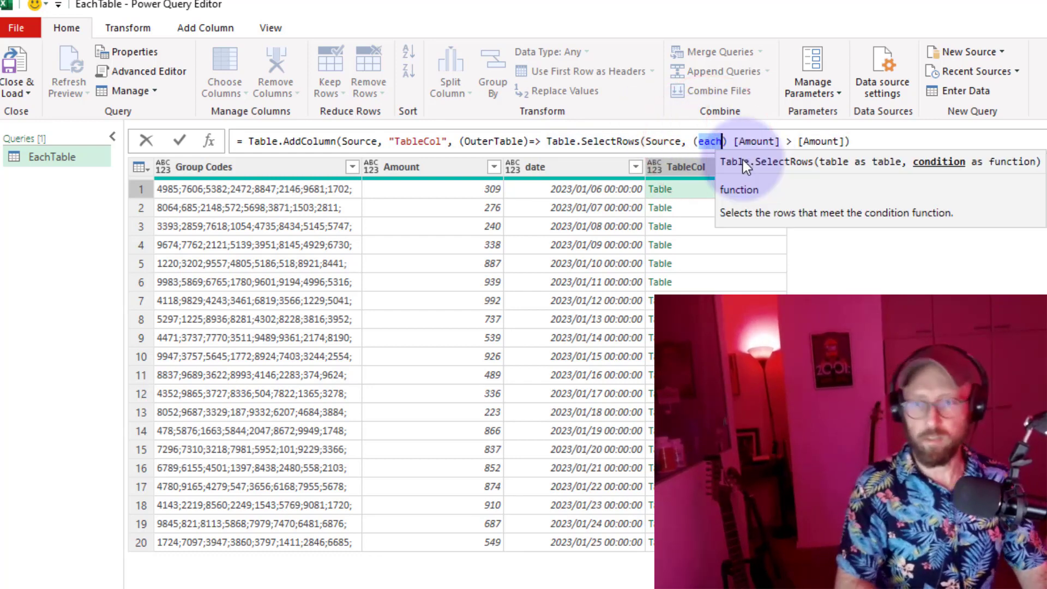
pyautogui.write('ner')
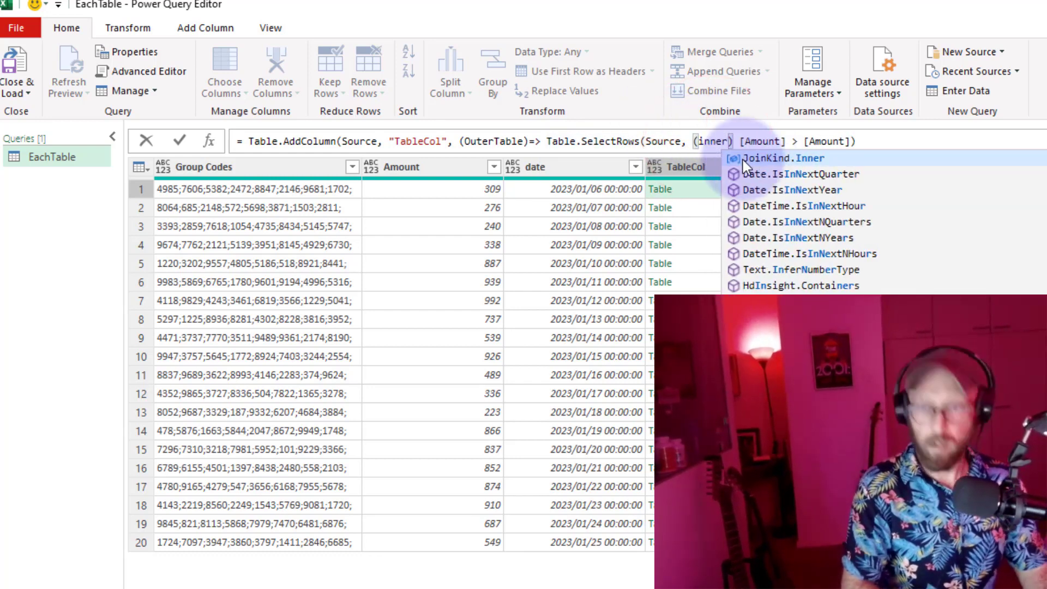
pyautogui.press('BackSpace')
pyautogui.press('BackSpace')
pyautogui.press('BackSpace')
pyautogui.press('BackSpace')
pyautogui.write('InnerTabl')
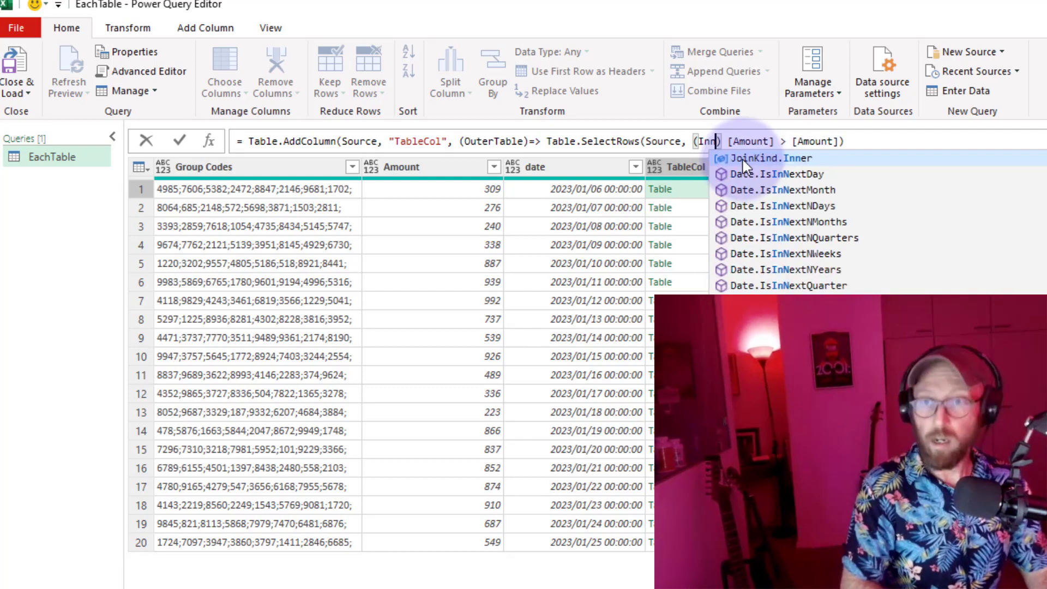
pyautogui.write('e)=>')
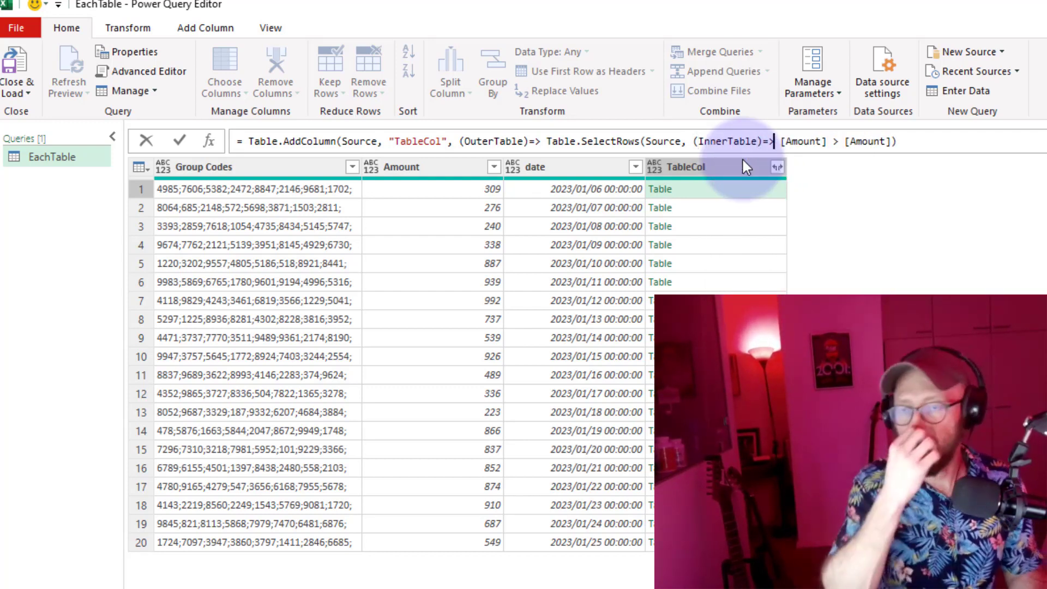
# Qualify the first [Amount] in the comparison as InnerTable[Amount]
pyautogui.press('Right')
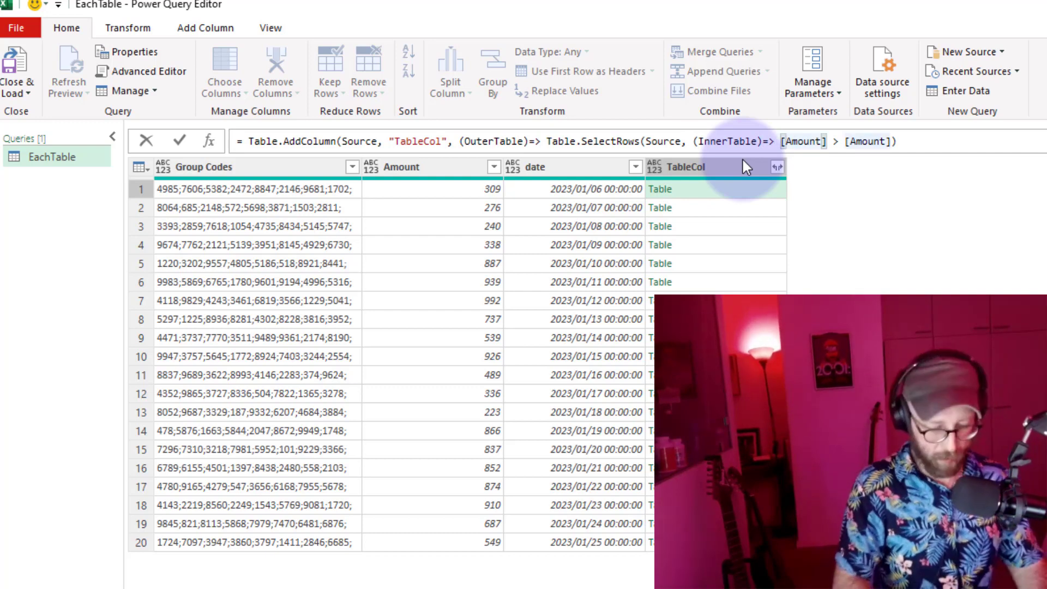
pyautogui.write('InnerTab')
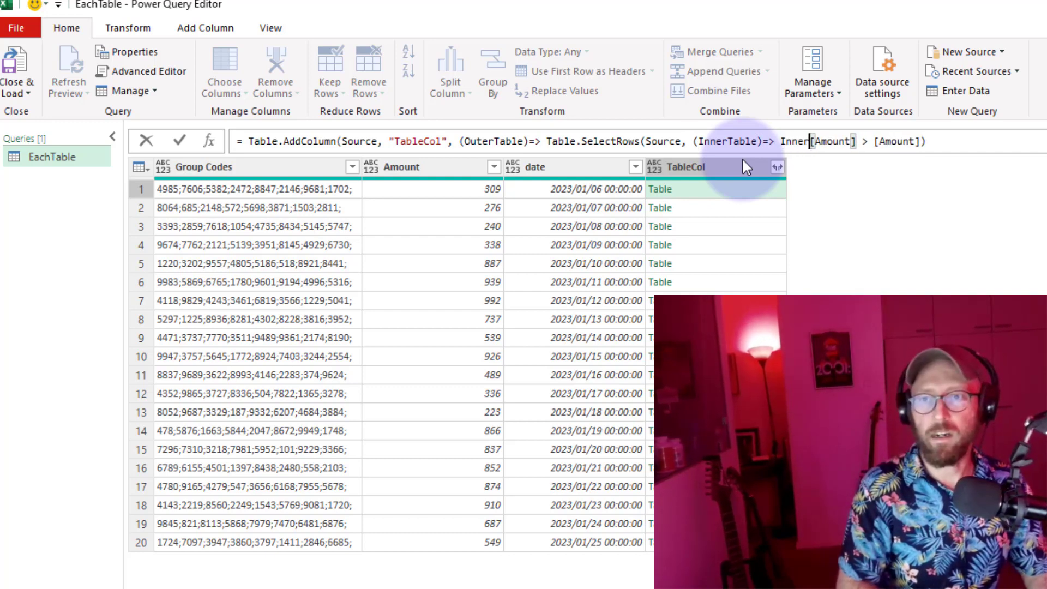
pyautogui.write('le')
# Qualify the [Amount] after the greater-than sign as OuterTable[Amount]
pyautogui.press('Right')
pyautogui.press('Right')
pyautogui.press('Right')
pyautogui.press('Right')
pyautogui.press('Right')
pyautogui.press('Right')
pyautogui.press('Right')
pyautogui.press('Right')
pyautogui.press('Right')
pyautogui.press('Right')
pyautogui.press('Right')
pyautogui.press('Right')
pyautogui.press('Right')
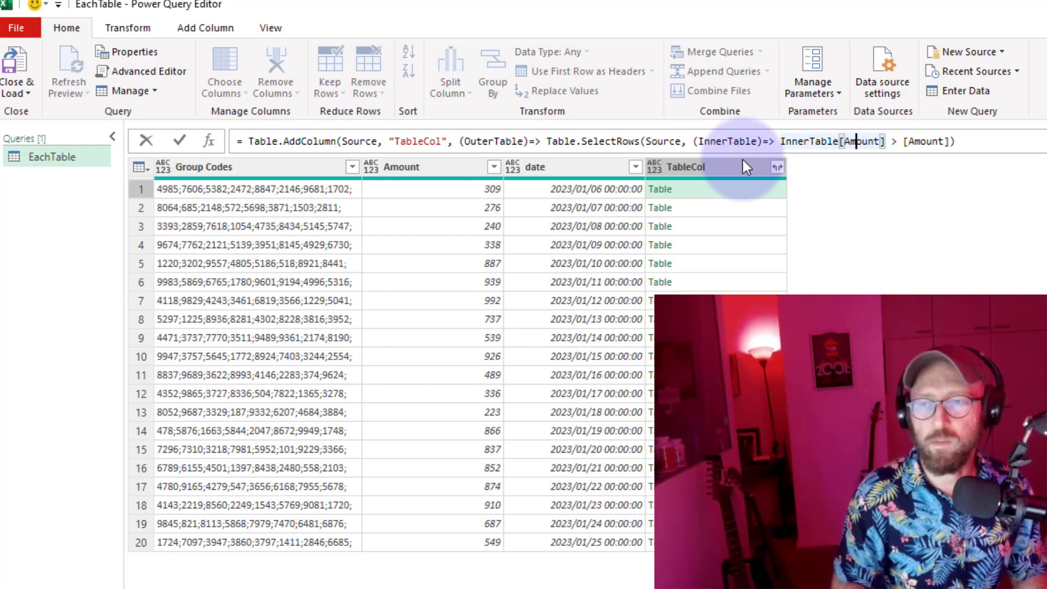
pyautogui.press('Left')
pyautogui.press('Left')
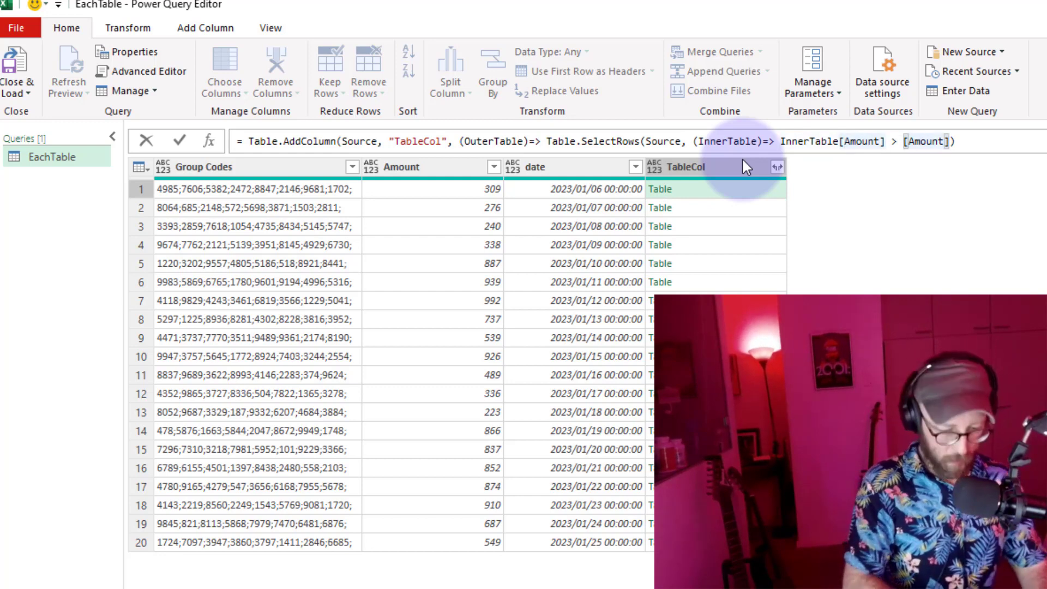
pyautogui.write('OuterTable')
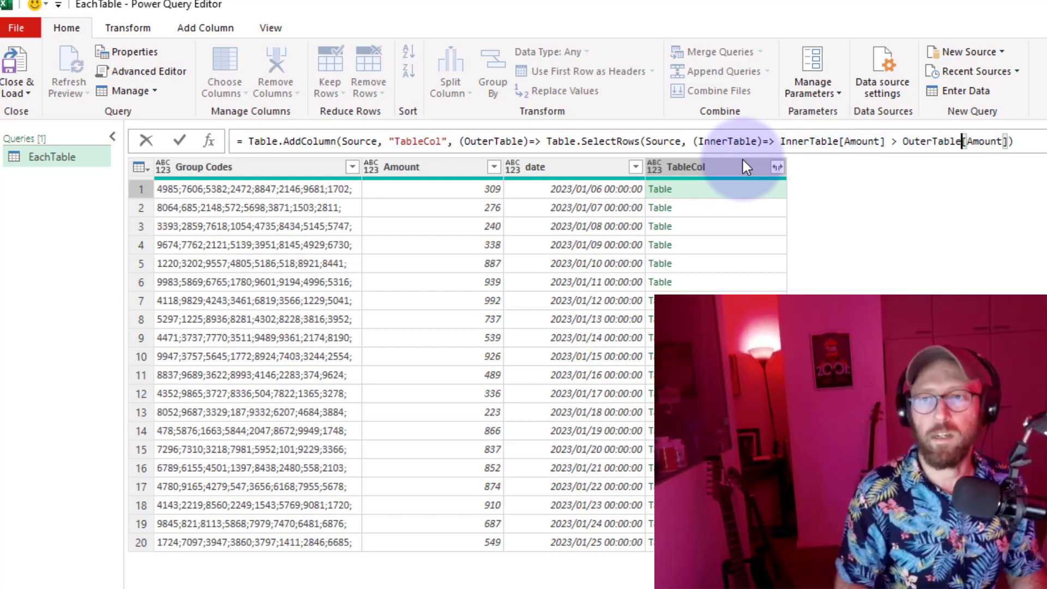
# Add the missing closing parenthesis at the end of the TableContext formula
pyautogui.press('Right')
pyautogui.press('Right')
pyautogui.press('Right')
pyautogui.press('Right')
pyautogui.press('Right')
pyautogui.press('Right')
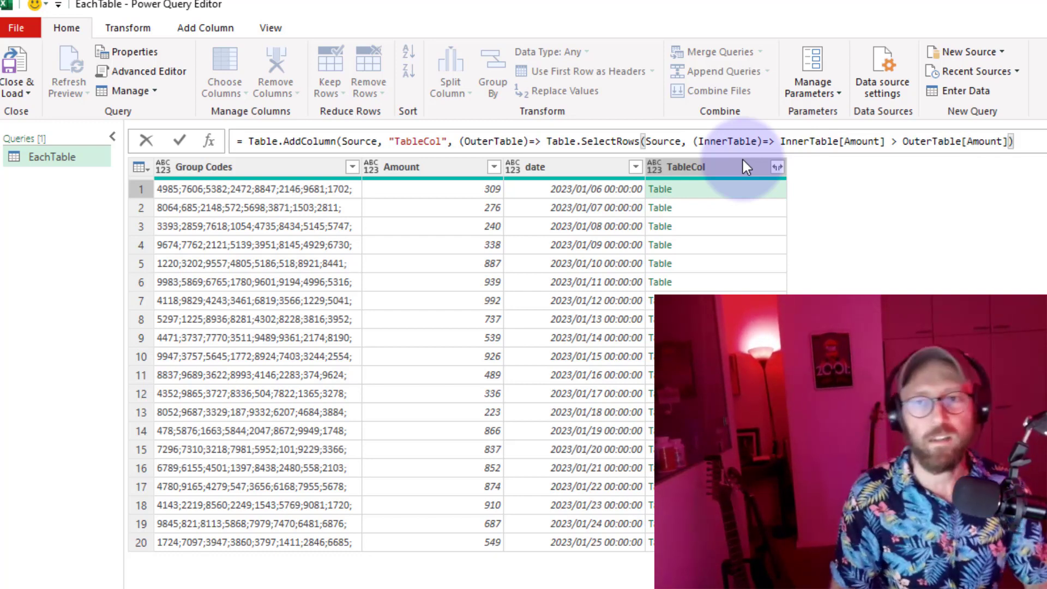
pyautogui.write(')')
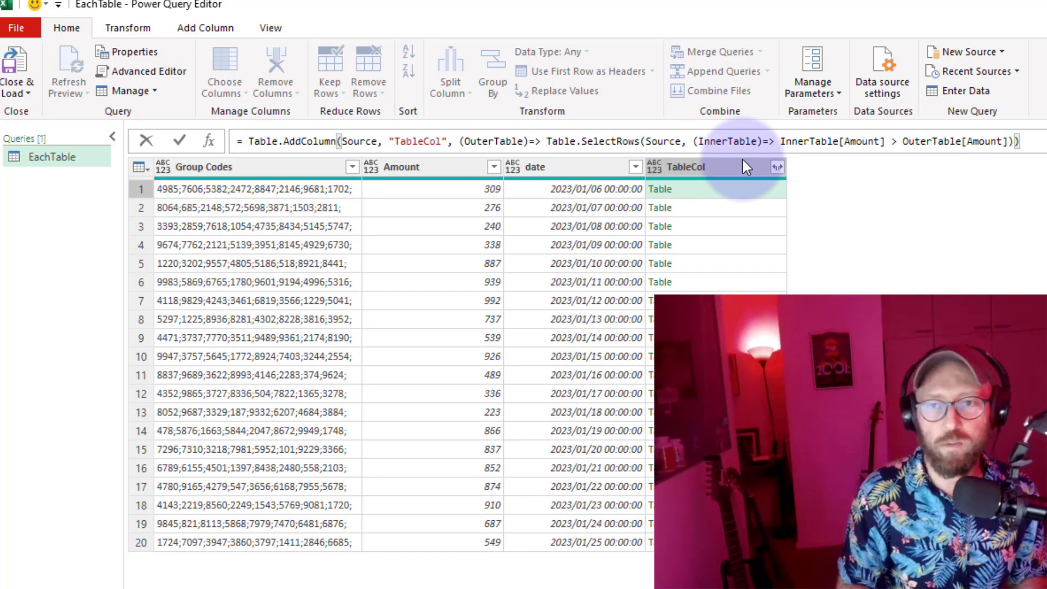
# Apply the completed TableContext formula and preview the nested table in row 1 of TableCol
pyautogui.press('Return')
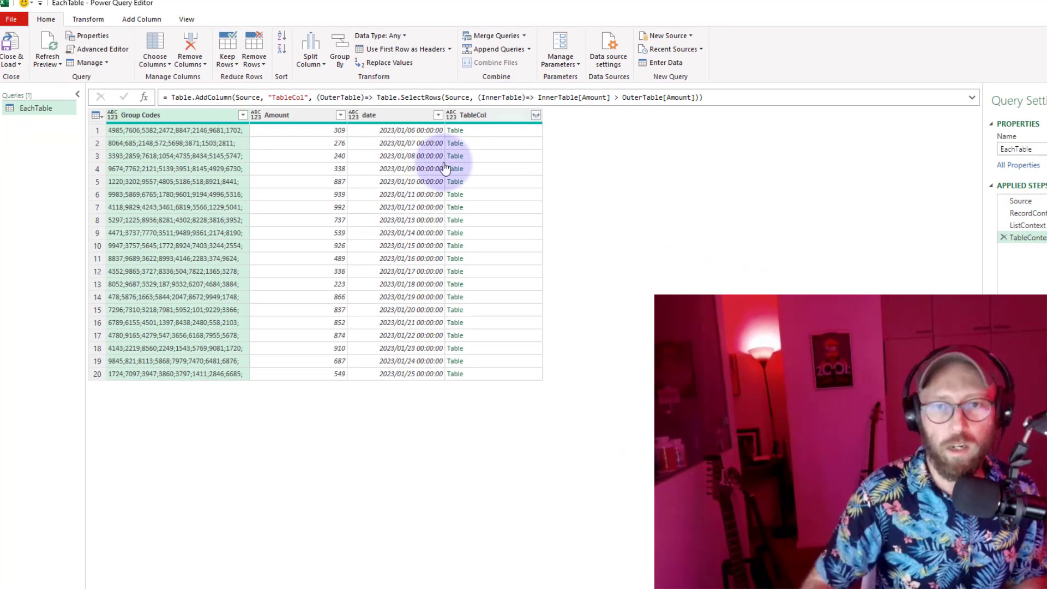
pyautogui.click(507, 133)
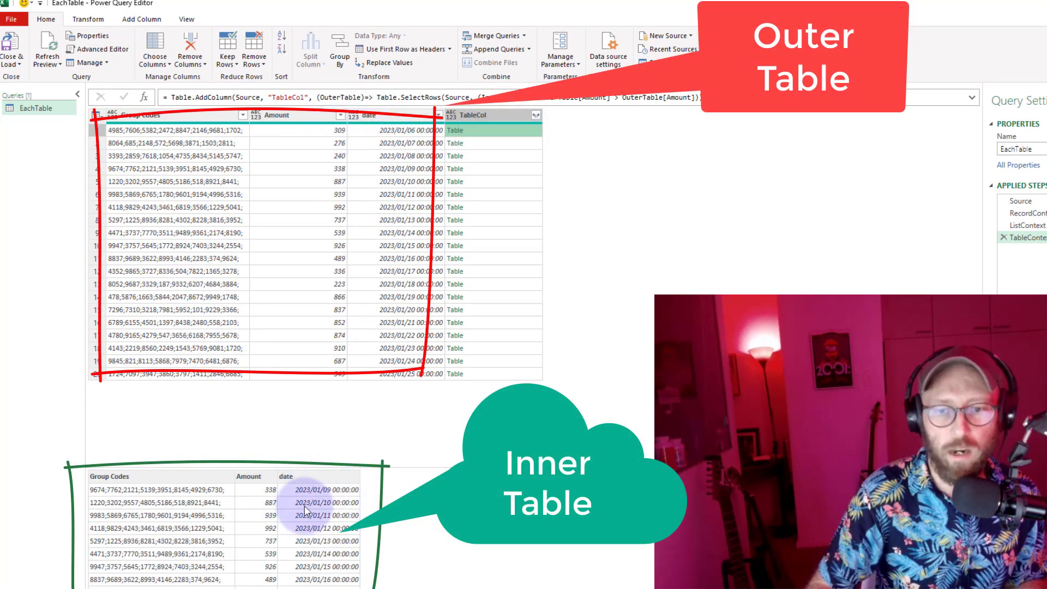
pyautogui.scroll(-2, 267, 524)
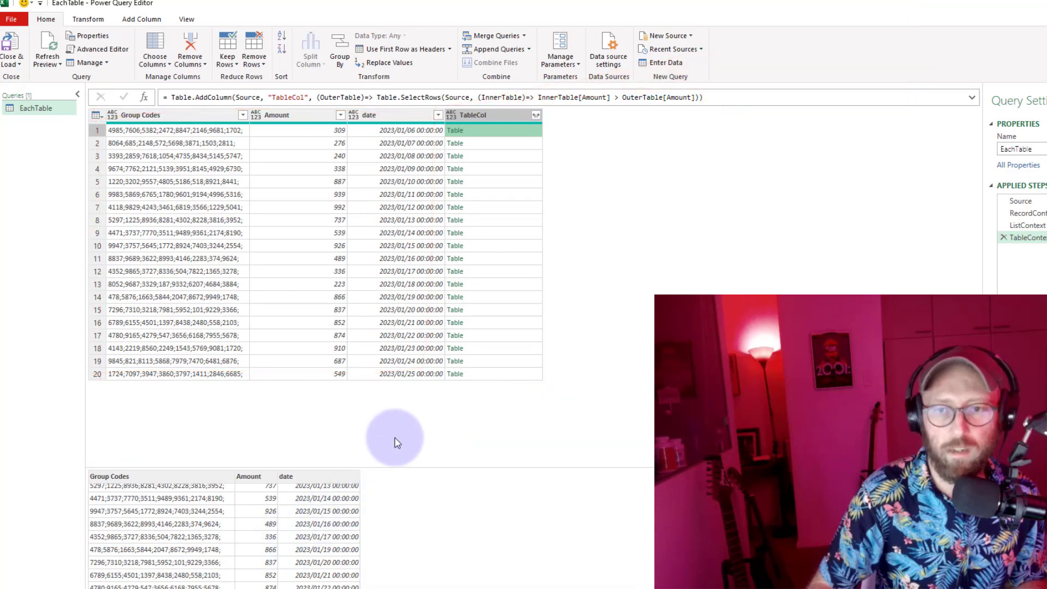
# Compare the nested TableCol tables for rows 5, 14, 12, 10, 7 and 6 against each row's outer Amount
pyautogui.click(516, 186)
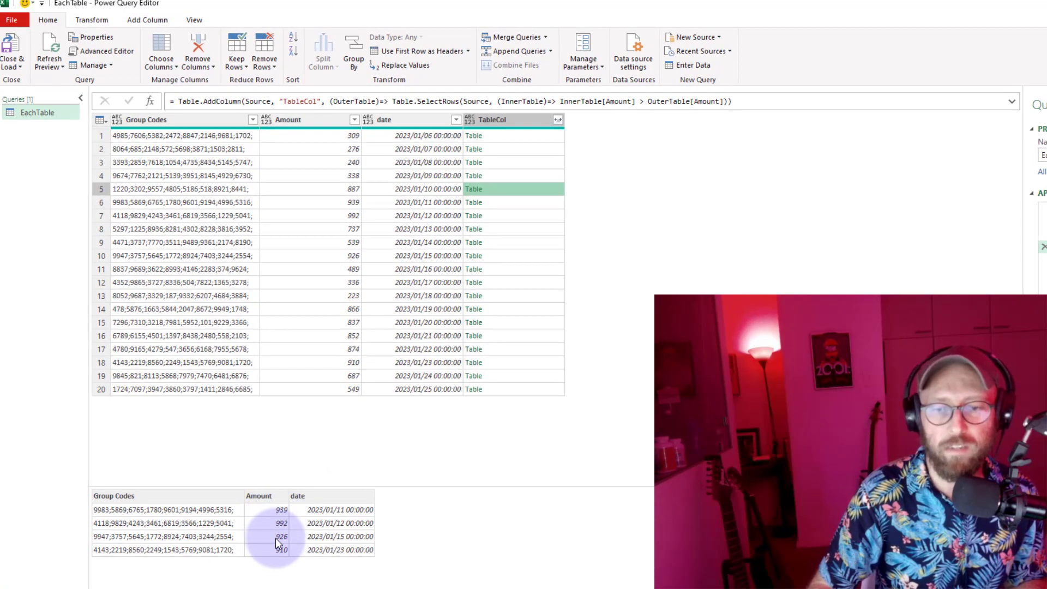
pyautogui.click(492, 313)
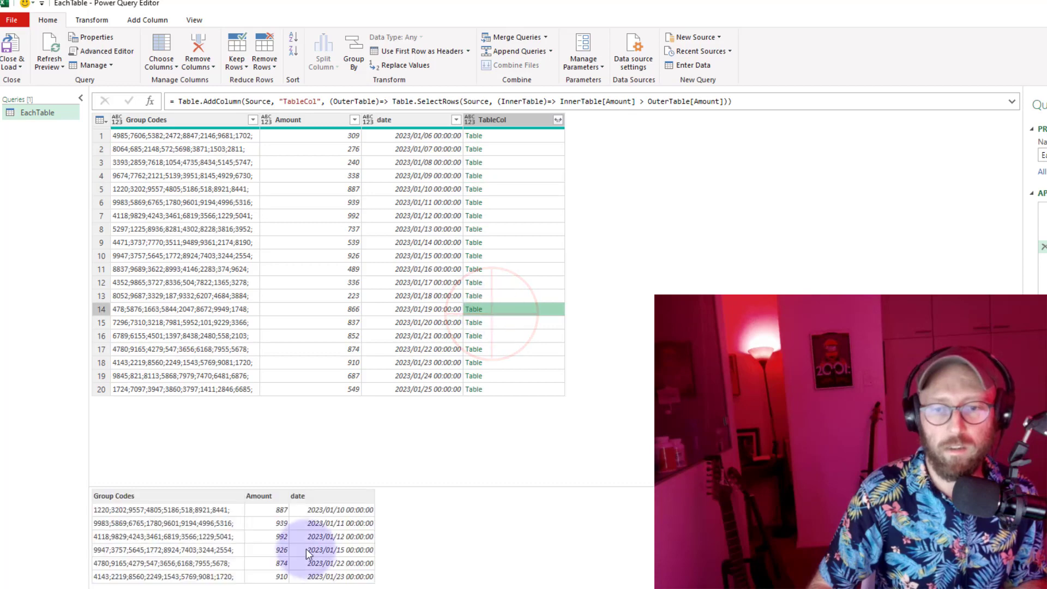
pyautogui.click(511, 283)
pyautogui.click(507, 254)
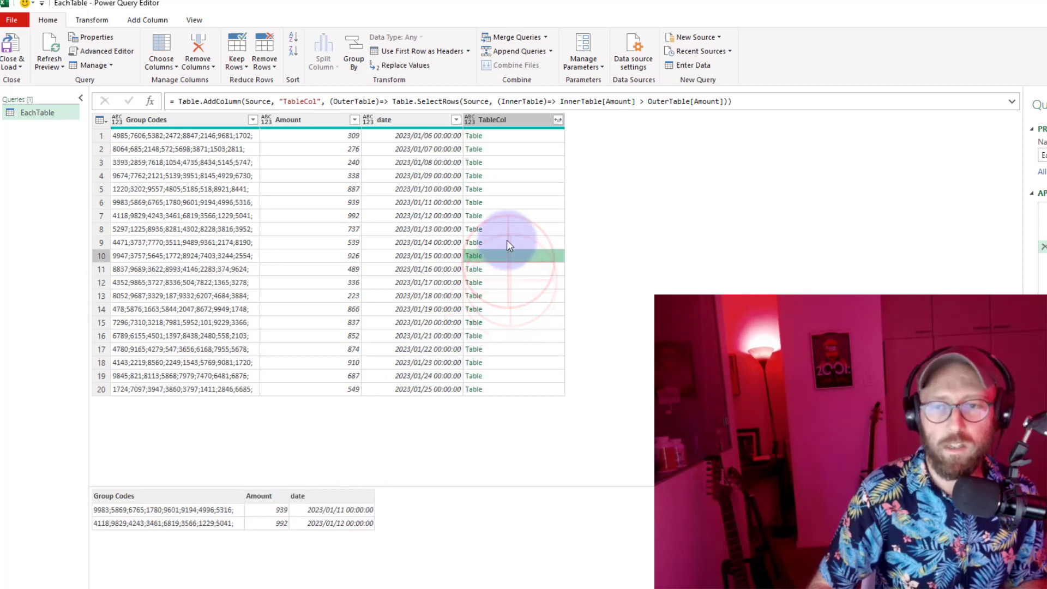
pyautogui.click(506, 217)
pyautogui.click(511, 202)
pyautogui.click(513, 216)
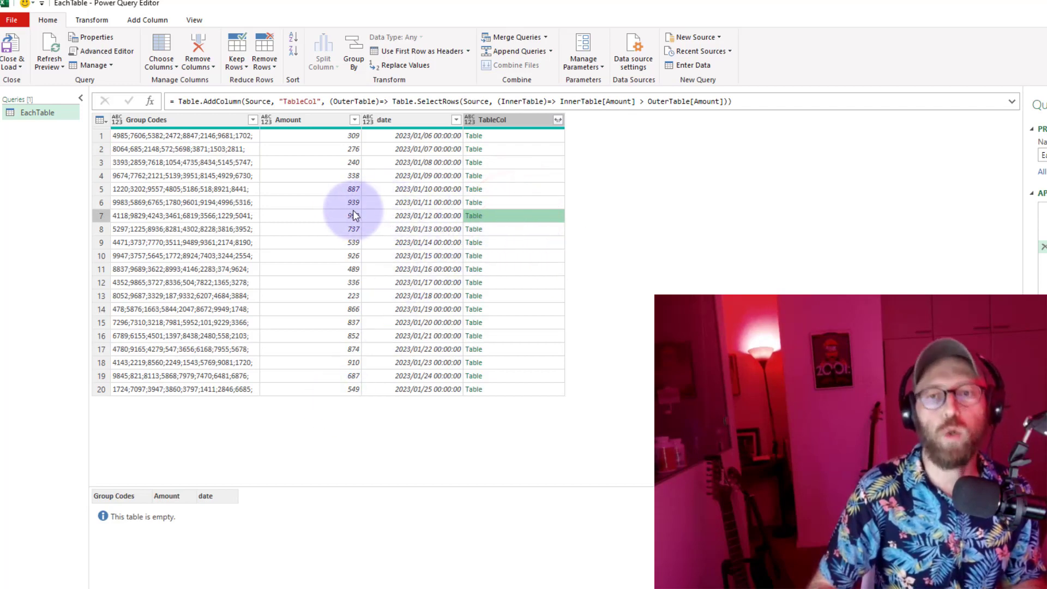
# Recheck the nested TableCol tables in rows 6 and 7, and preview those in rows 9 and 12
pyautogui.click(513, 200)
pyautogui.click(509, 215)
pyautogui.click(507, 241)
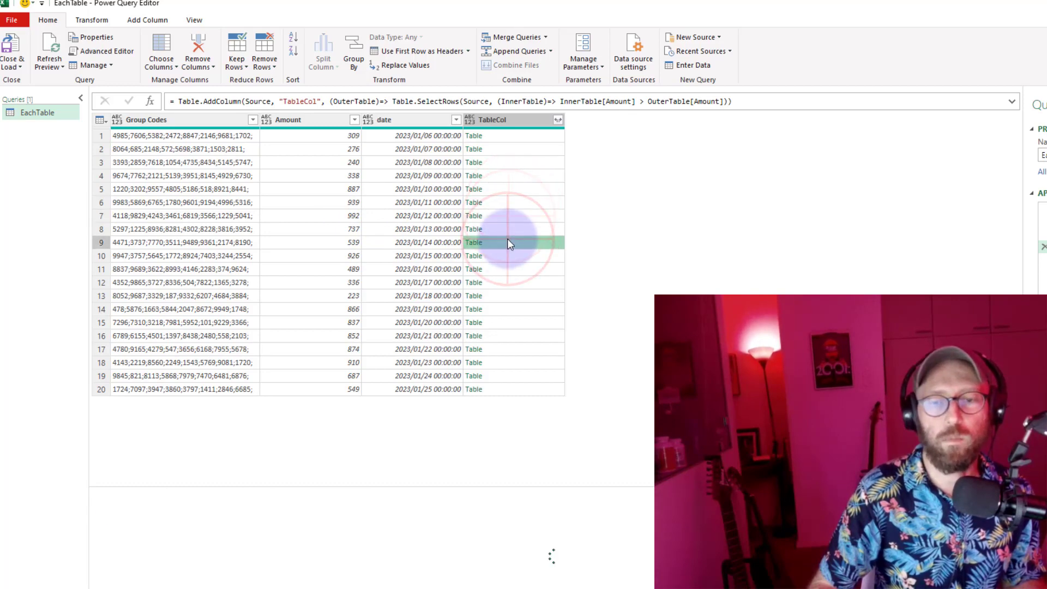
pyautogui.click(510, 282)
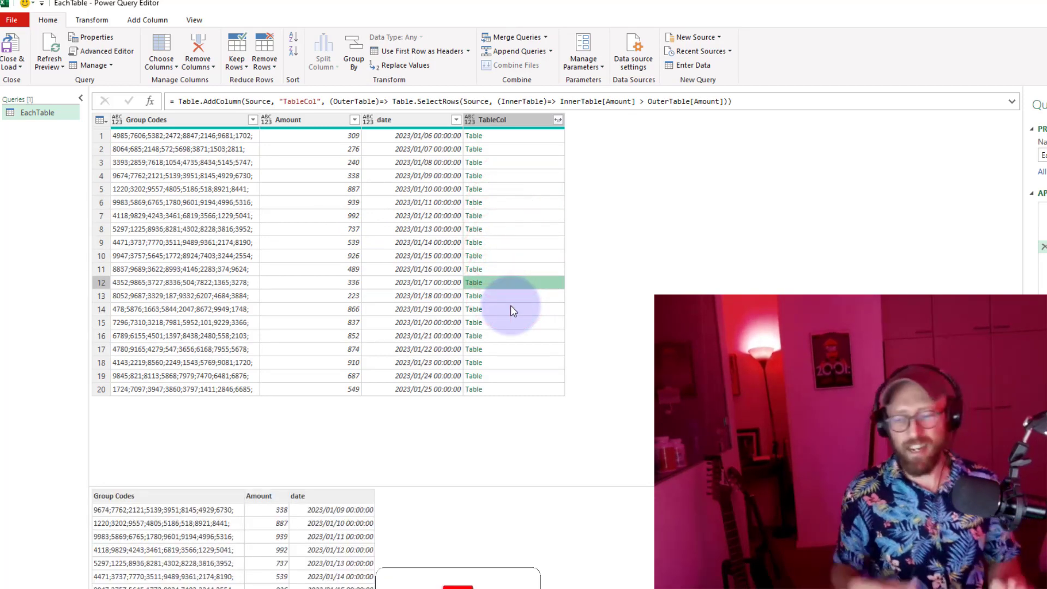